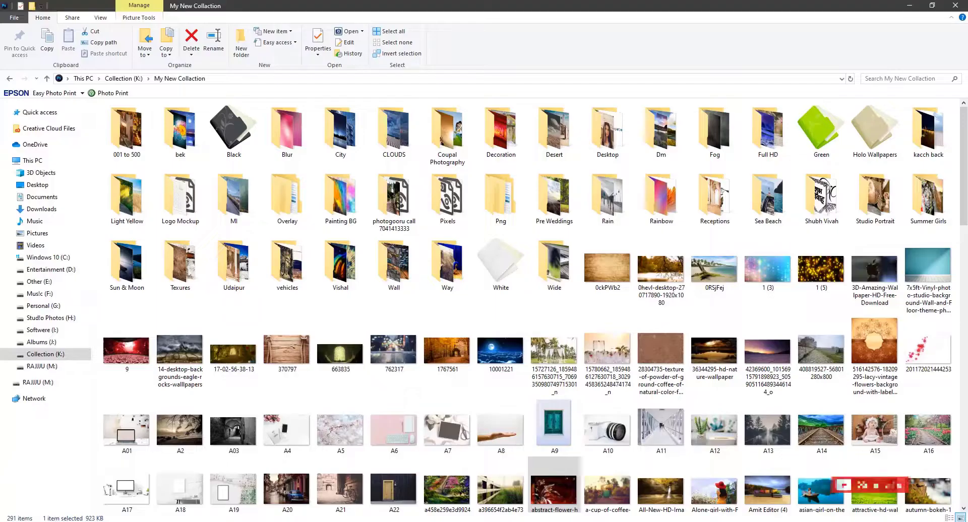
# Step: Drag abstract-flower-hd.jpg from File Explorer into Photoshop to open it as a document
pyautogui.moveTo(557, 497)
pyautogui.mouseDown()
pyautogui.moveTo(531, 511)
pyautogui.moveTo(460, 521)
pyautogui.moveTo(455, 367)
pyautogui.mouseUp()
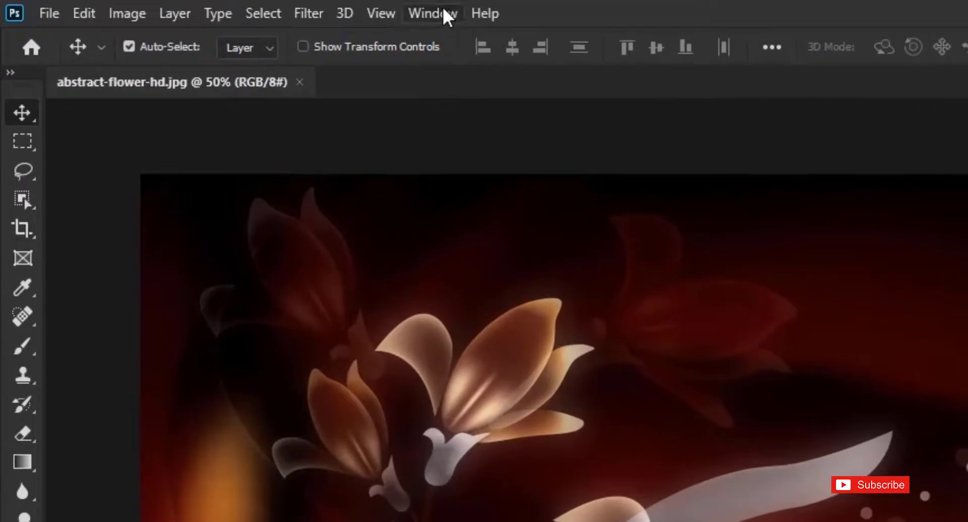
# Step: Show the Libraries panel and start Create From Image for a new pattern
pyautogui.click(198, 5)
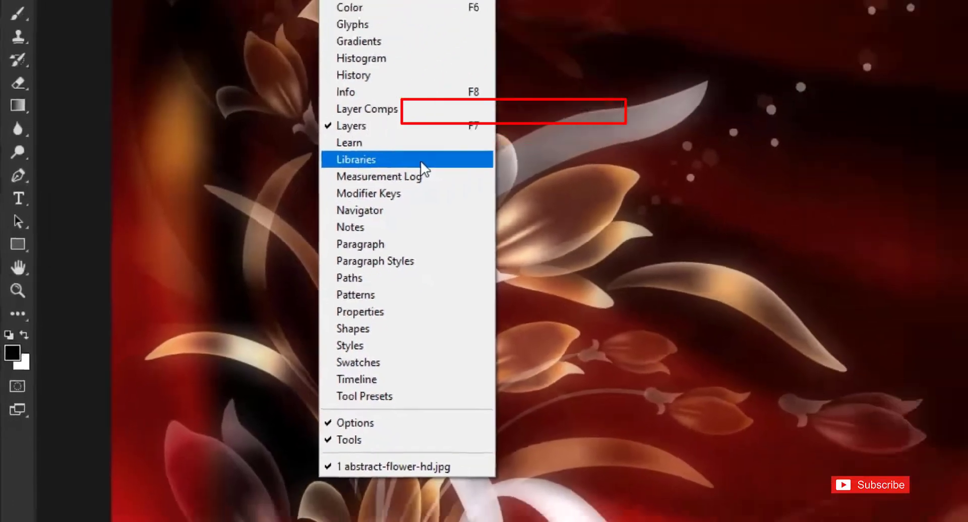
pyautogui.click(423, 161)
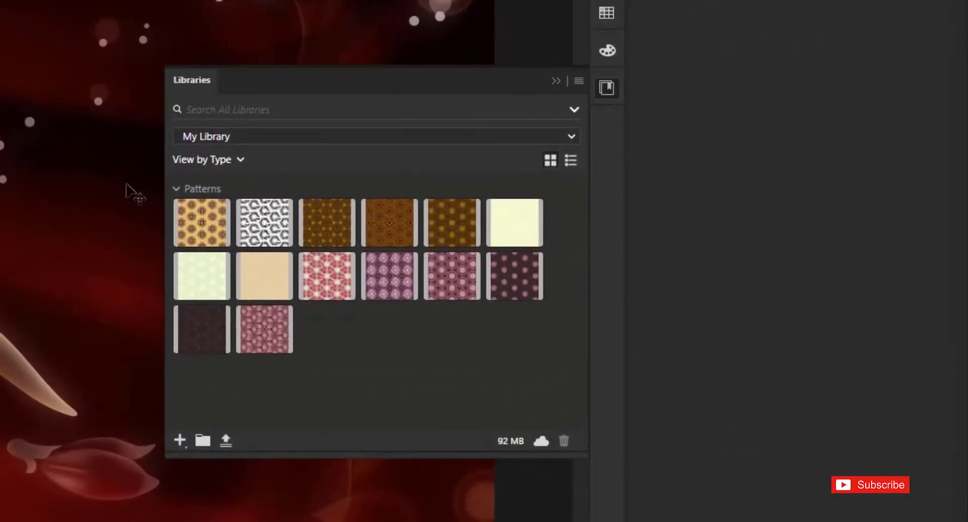
pyautogui.click(180, 440)
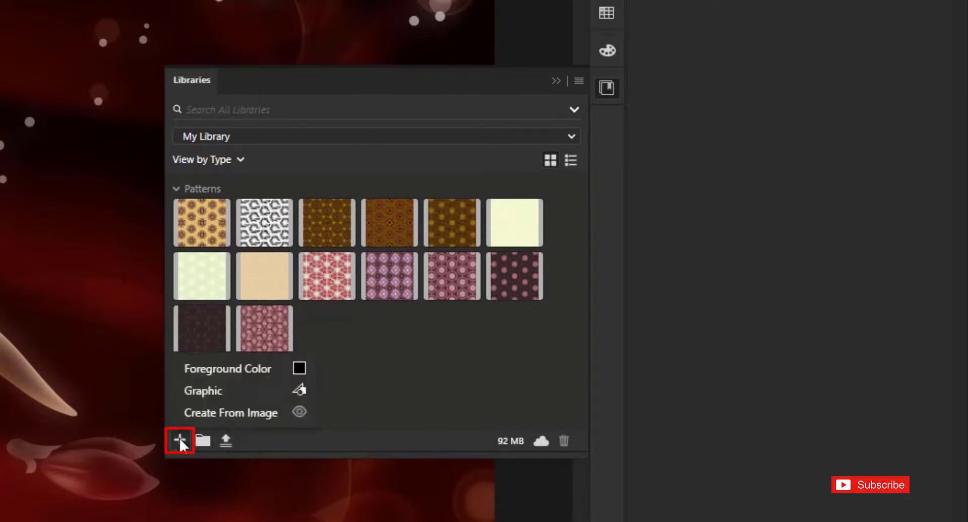
pyautogui.click(271, 417)
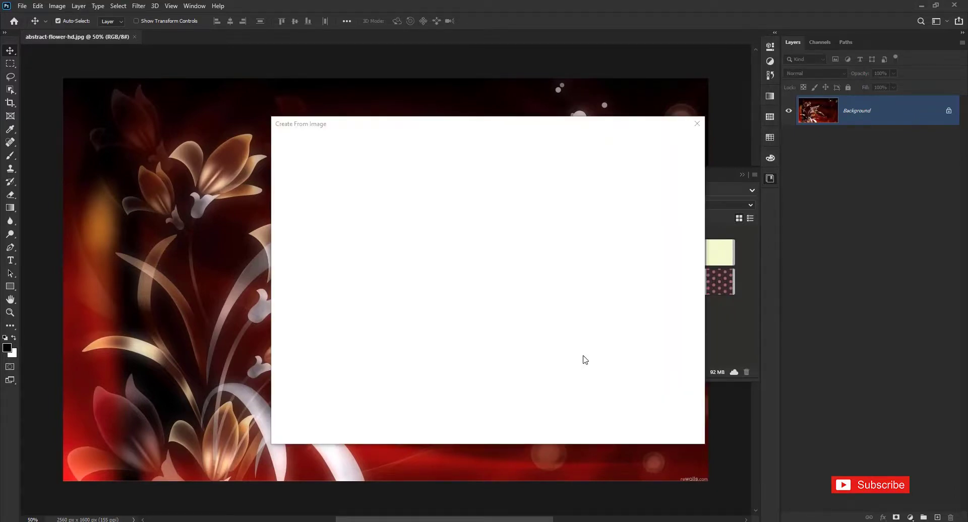
# Step: Build a kaleidoscope pattern from the flower image, enlarged and rotated, and save it to the library
pyautogui.moveTo(483, 125); pyautogui.dragTo(355, 113)
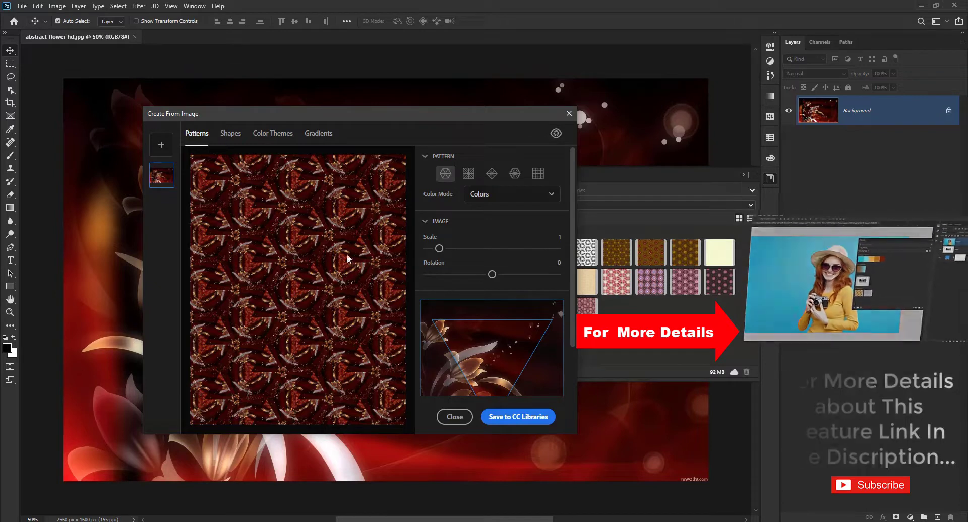
pyautogui.moveTo(439, 249); pyautogui.dragTo(452, 249)
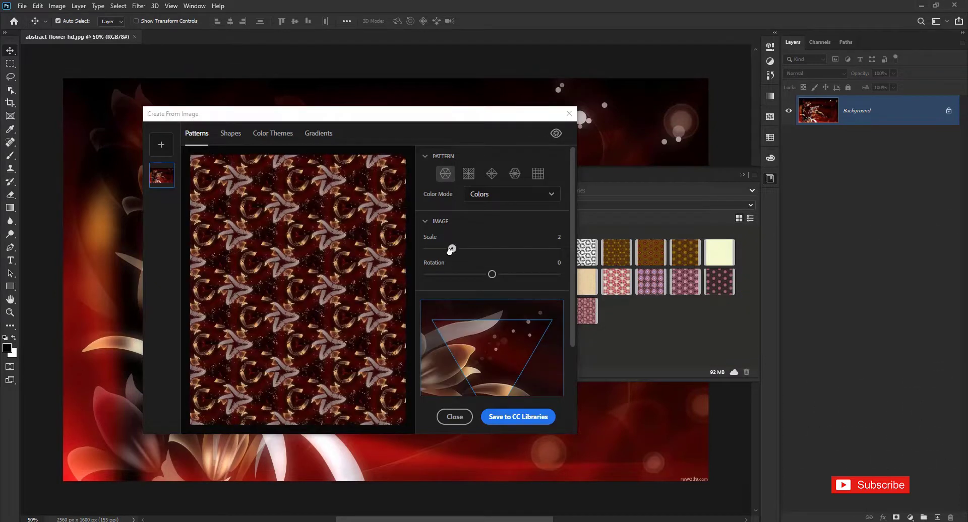
pyautogui.click(512, 173)
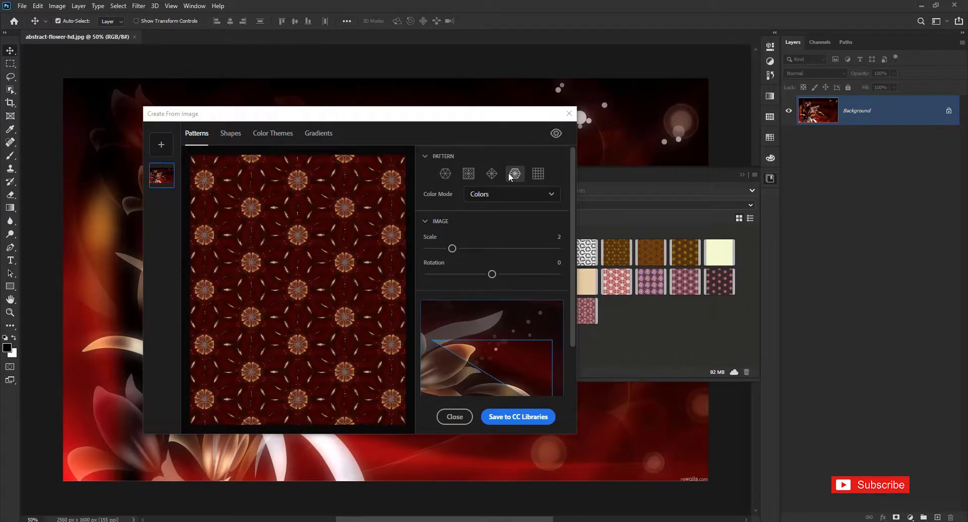
pyautogui.moveTo(484, 273); pyautogui.dragTo(437, 249)
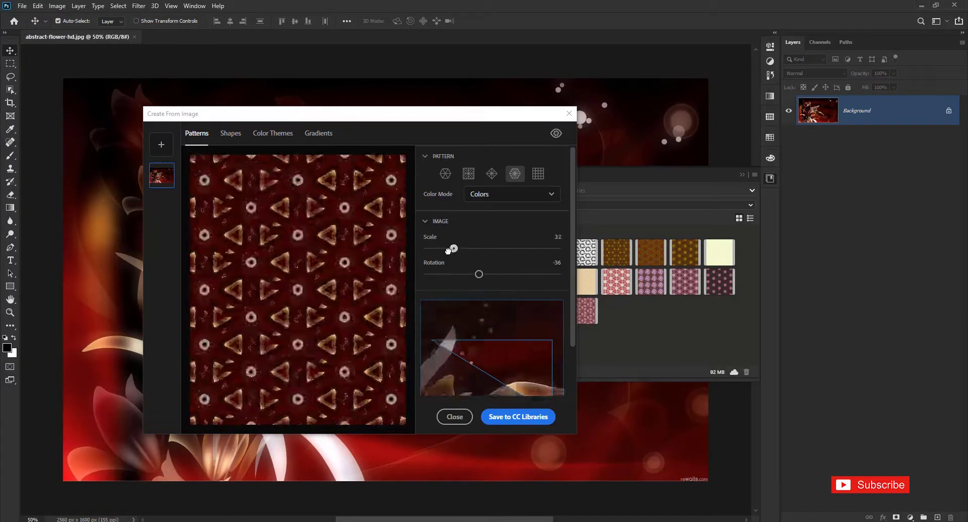
pyautogui.scroll(5, 487, 336)
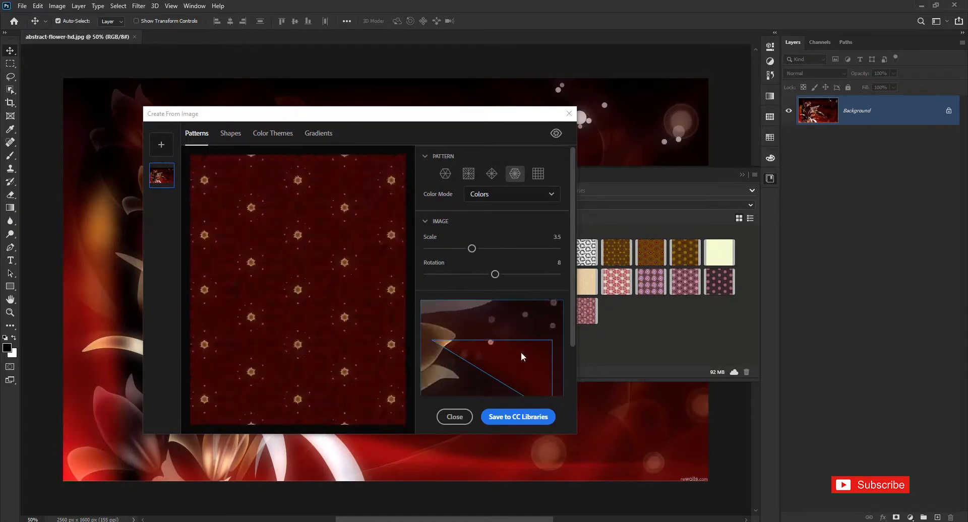
pyautogui.moveTo(479, 274); pyautogui.dragTo(490, 275)
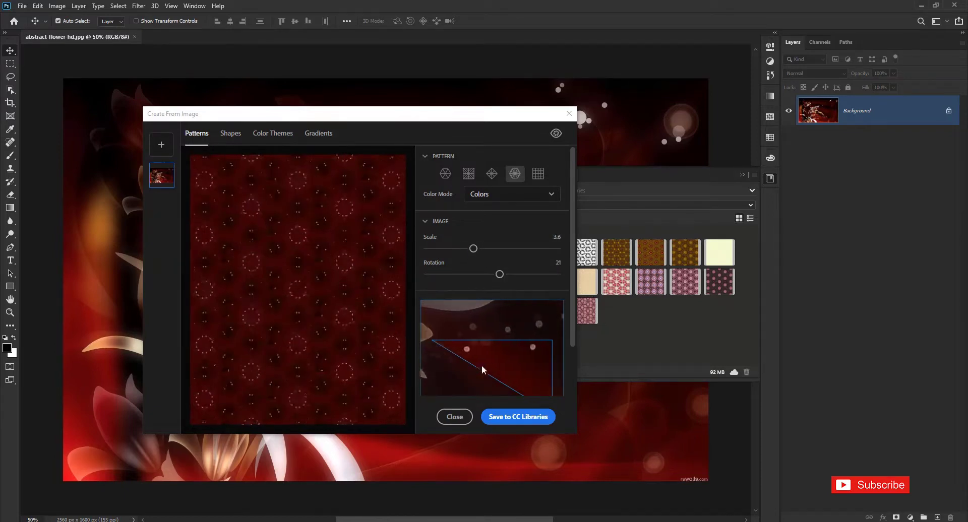
pyautogui.moveTo(482, 367); pyautogui.dragTo(491, 274)
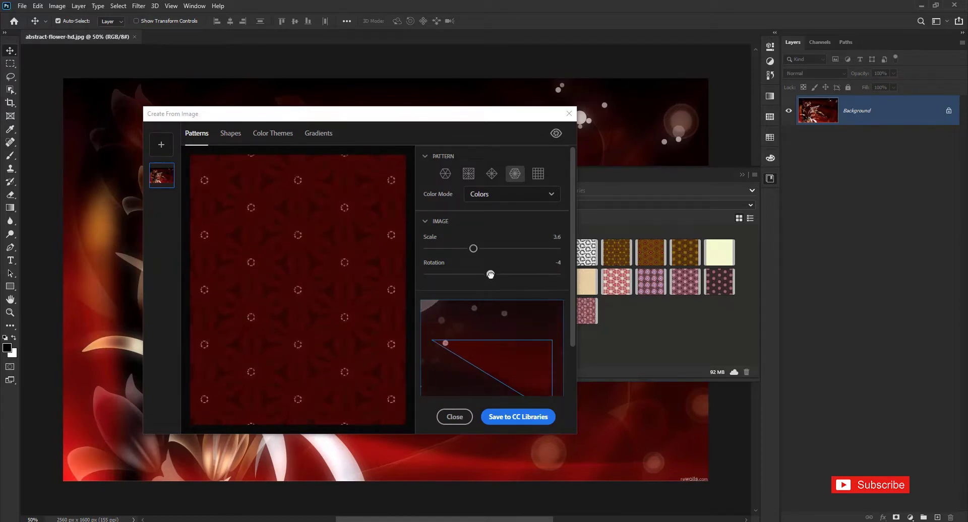
pyautogui.click(531, 417)
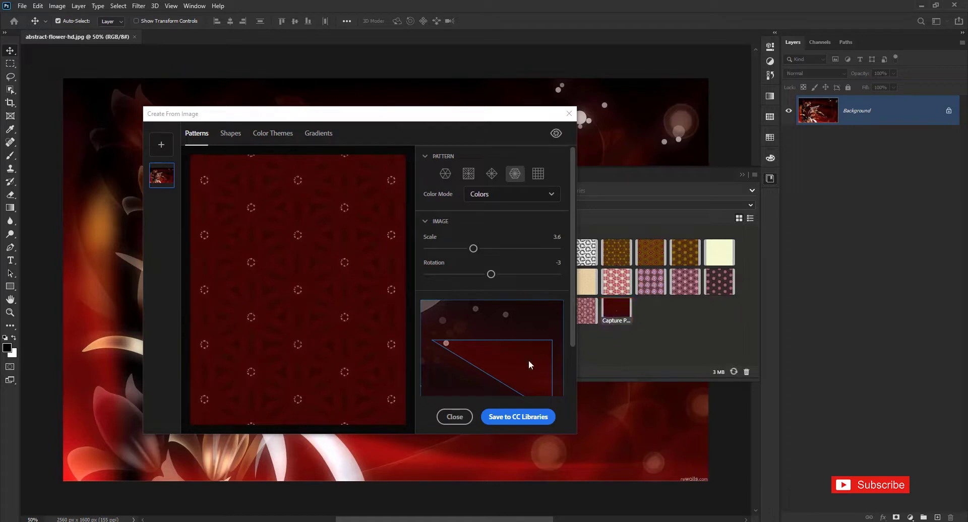
# Step: Resample another image area, settle on scale 3.6 and rotation 11, and save the final pattern
pyautogui.moveTo(513, 358); pyautogui.dragTo(533, 365)
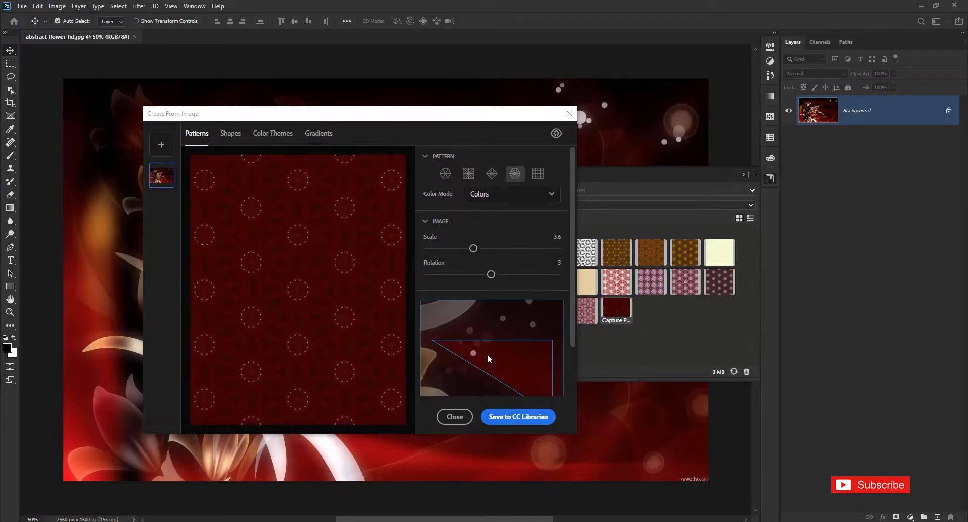
pyautogui.moveTo(487, 354)
pyautogui.mouseDown()
pyautogui.moveTo(513, 363)
pyautogui.moveTo(499, 355)
pyautogui.mouseUp()
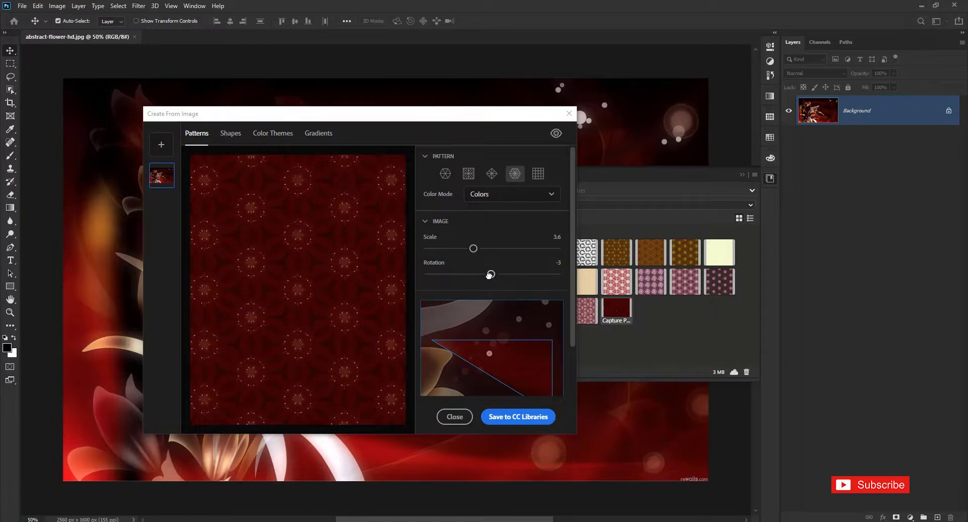
pyautogui.moveTo(489, 275); pyautogui.dragTo(496, 276)
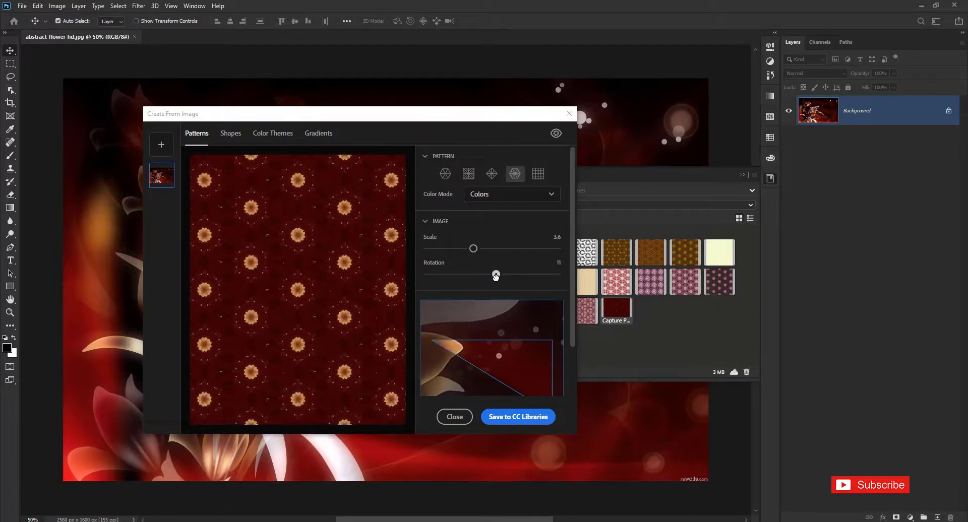
pyautogui.click(516, 422)
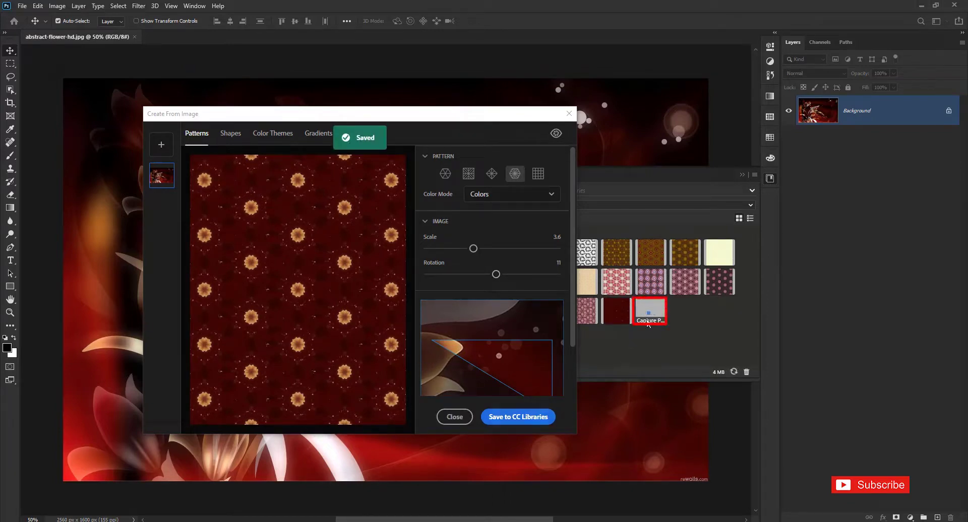
pyautogui.click(457, 416)
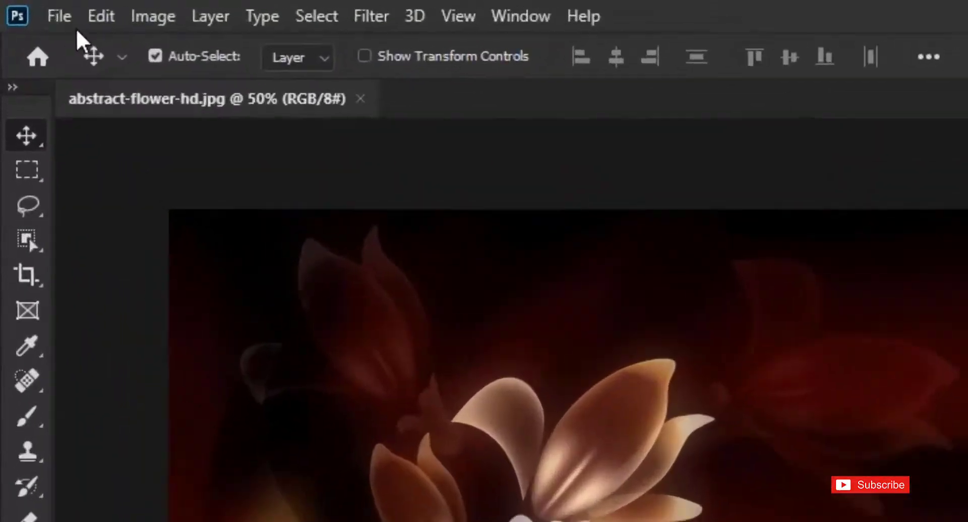
# Step: Start a new document sized 18 × 12 inches at 200 pixels per inch
pyautogui.click(22, 5)
pyautogui.click(85, 49)
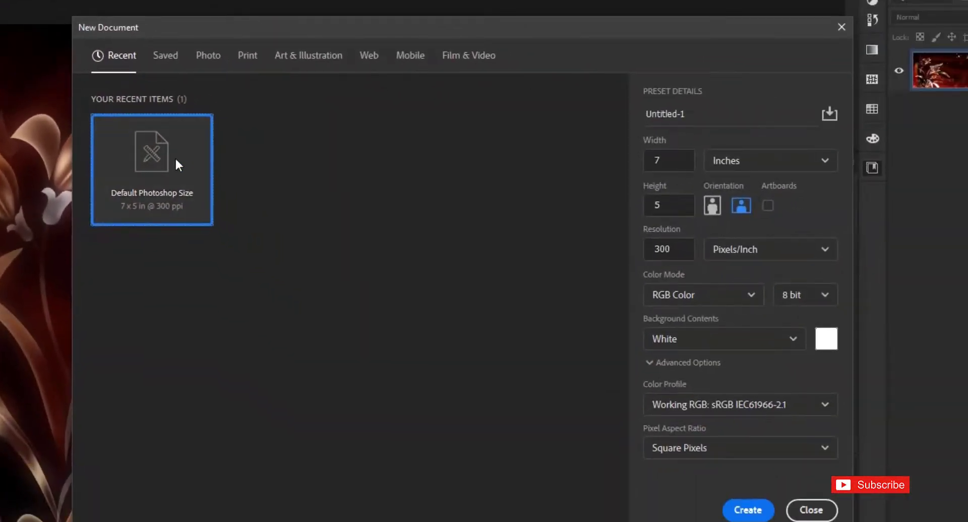
pyautogui.doubleClick(658, 161)
pyautogui.write('18')
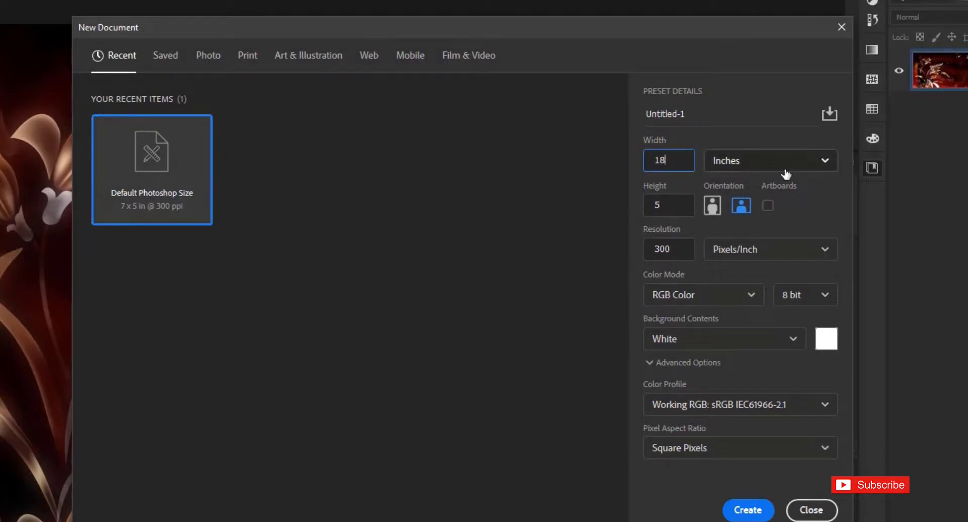
pyautogui.click(782, 164)
pyautogui.click(733, 218)
pyautogui.doubleClick(658, 205)
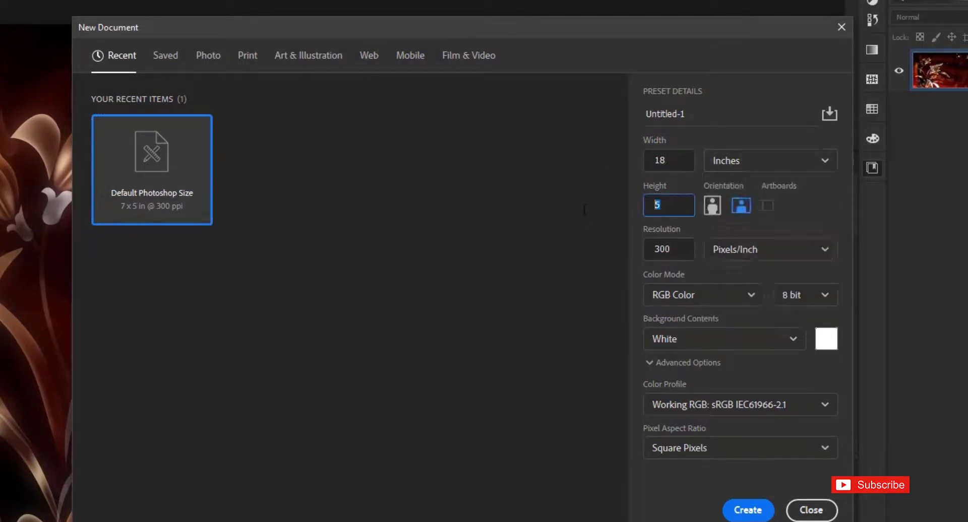
pyautogui.write('12')
pyautogui.click(740, 212)
pyautogui.doubleClick(663, 256)
pyautogui.write('20')
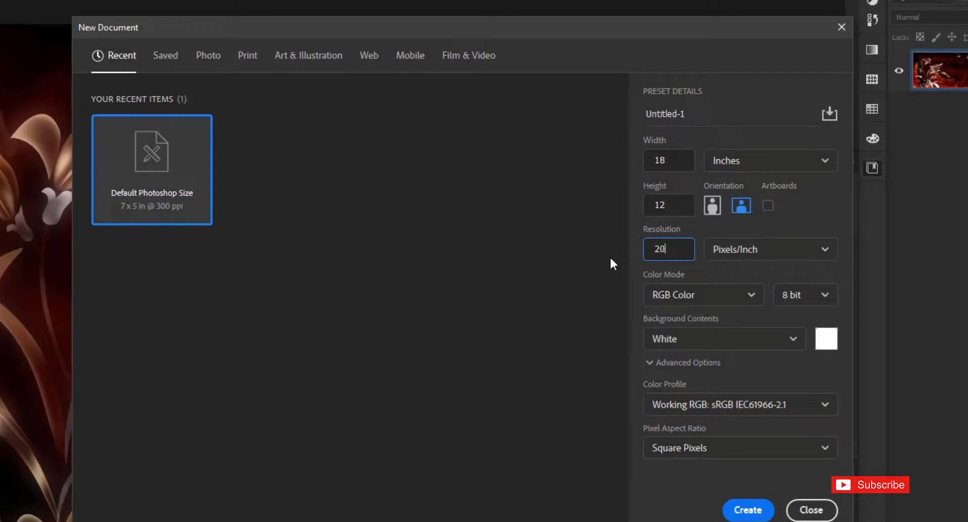
pyautogui.write('0')
pyautogui.click(749, 252)
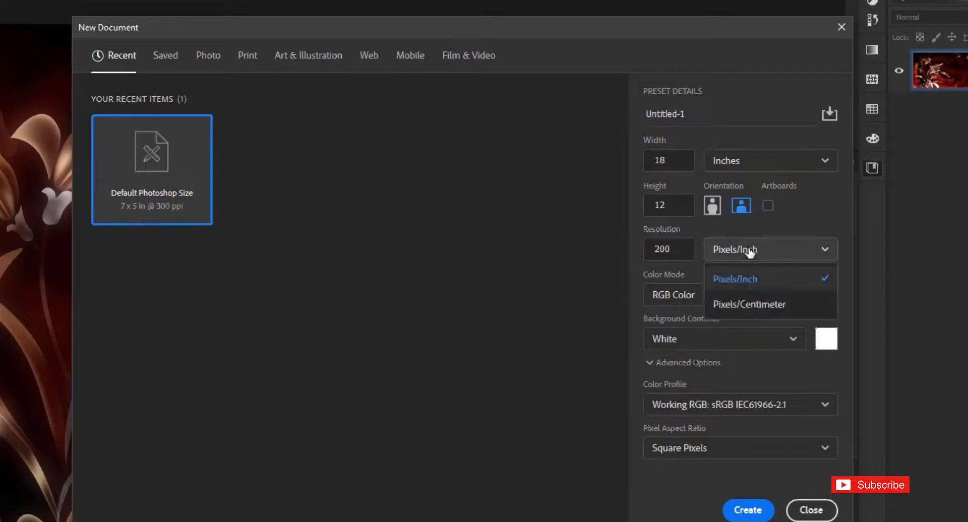
pyautogui.click(750, 285)
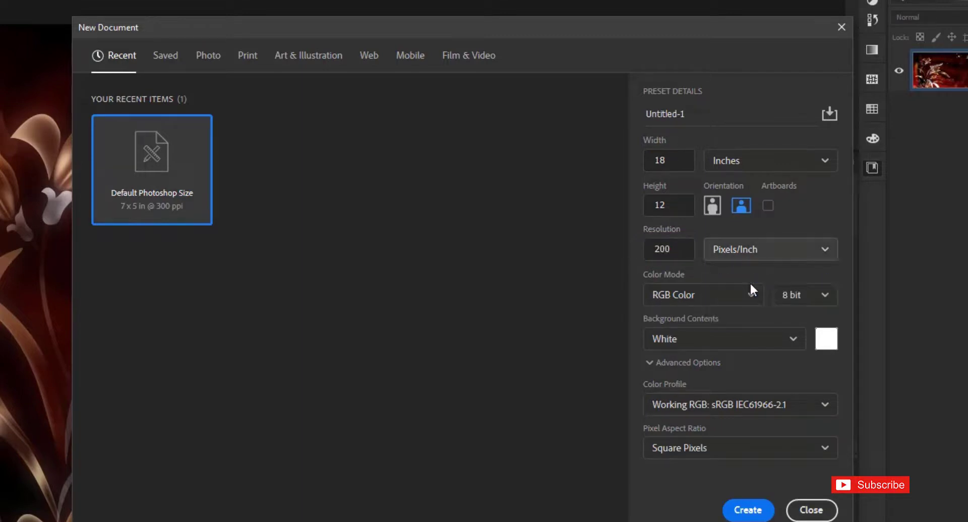
# Step: Set the new document's background colour to white and create it
pyautogui.click(829, 344)
pyautogui.moveTo(303, 108); pyautogui.dragTo(256, 83)
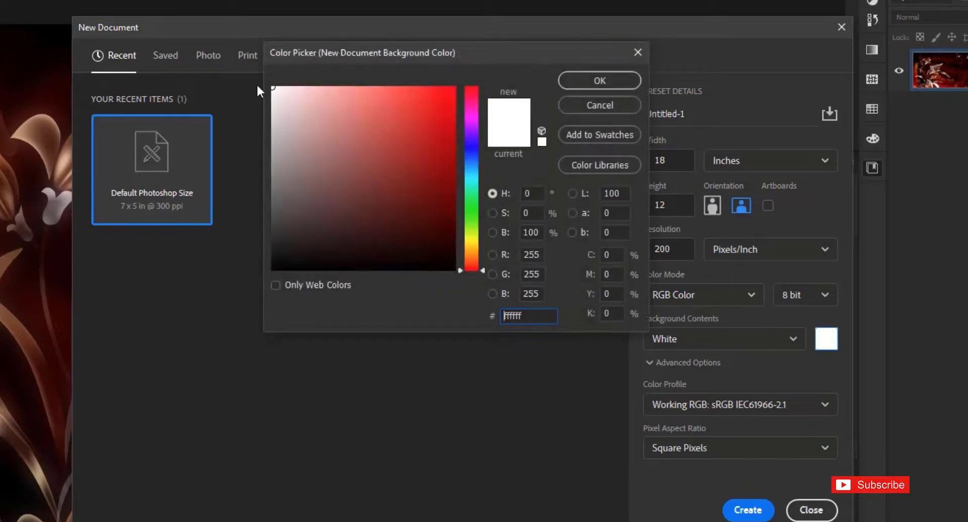
pyautogui.click(600, 80)
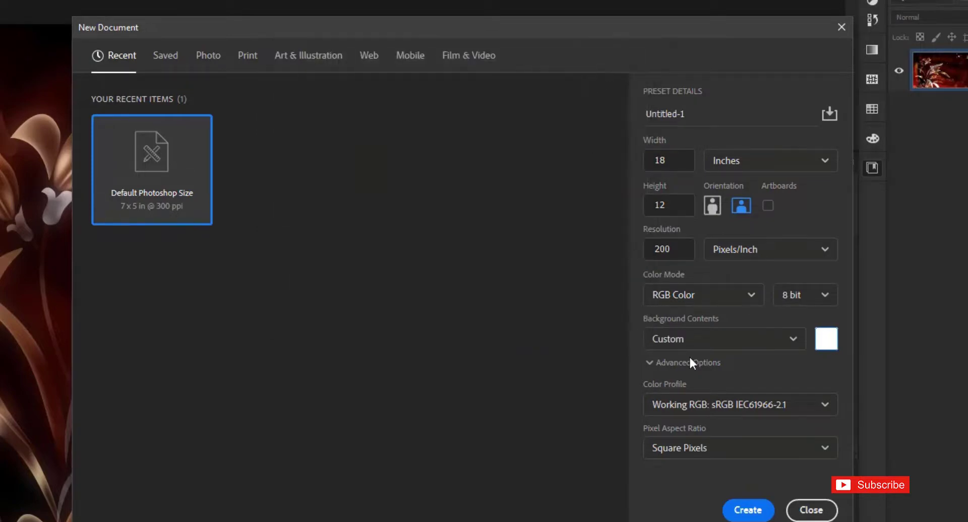
pyautogui.click(747, 510)
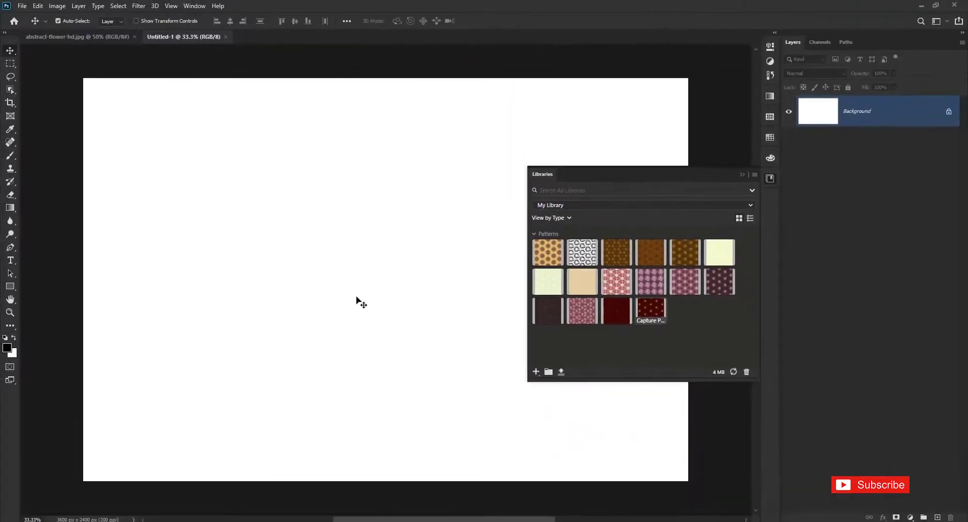
# Step: Add a Pattern Fill layer using the dark red flower pattern at 5% scale
pyautogui.click(613, 315)
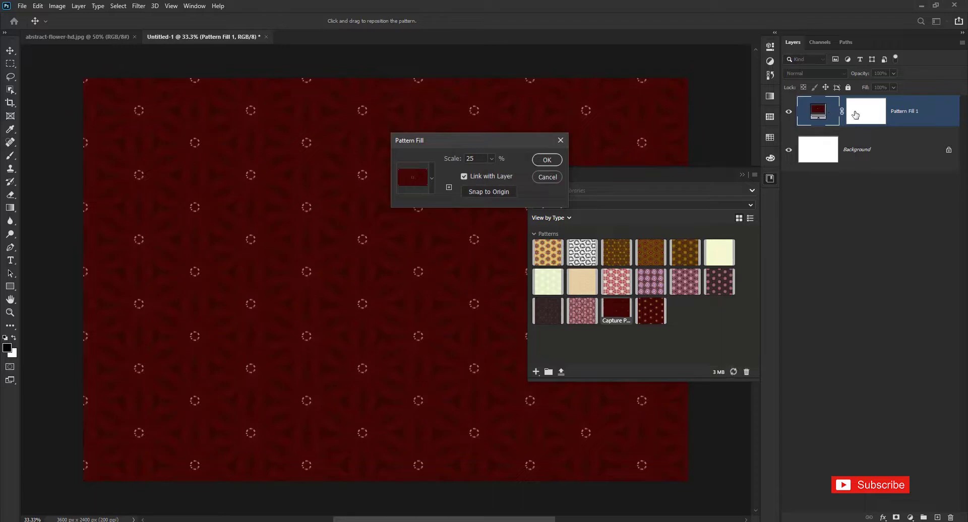
pyautogui.moveTo(511, 147); pyautogui.dragTo(580, 143)
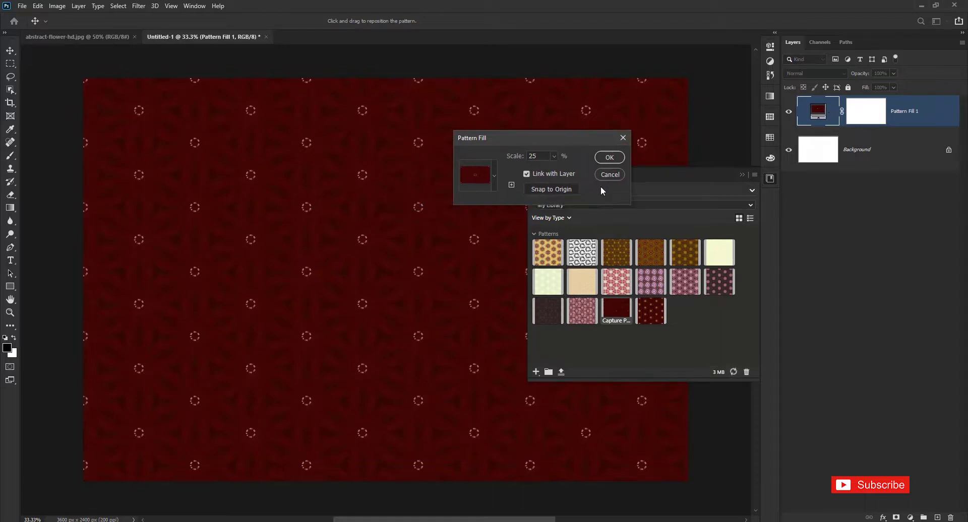
pyautogui.click(770, 178)
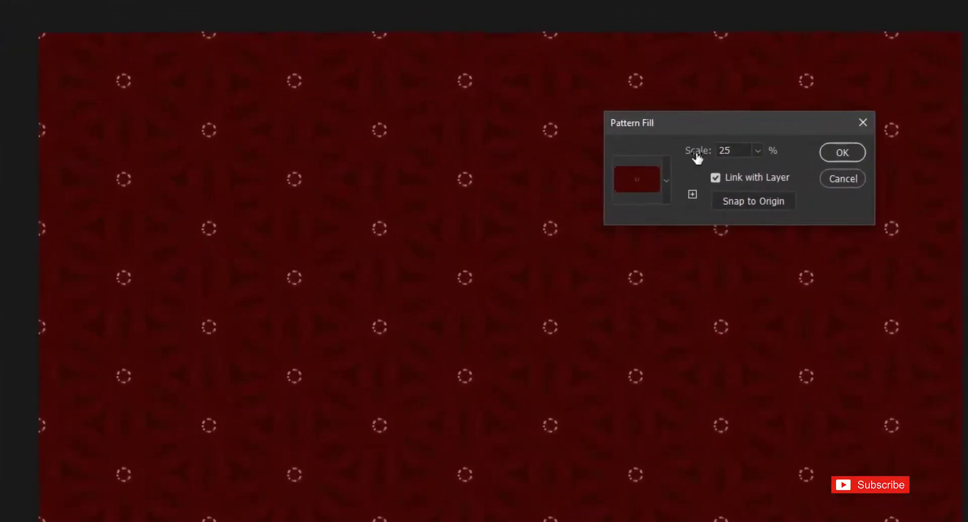
pyautogui.moveTo(514, 161); pyautogui.dragTo(505, 161)
pyautogui.moveTo(683, 158); pyautogui.dragTo(697, 155)
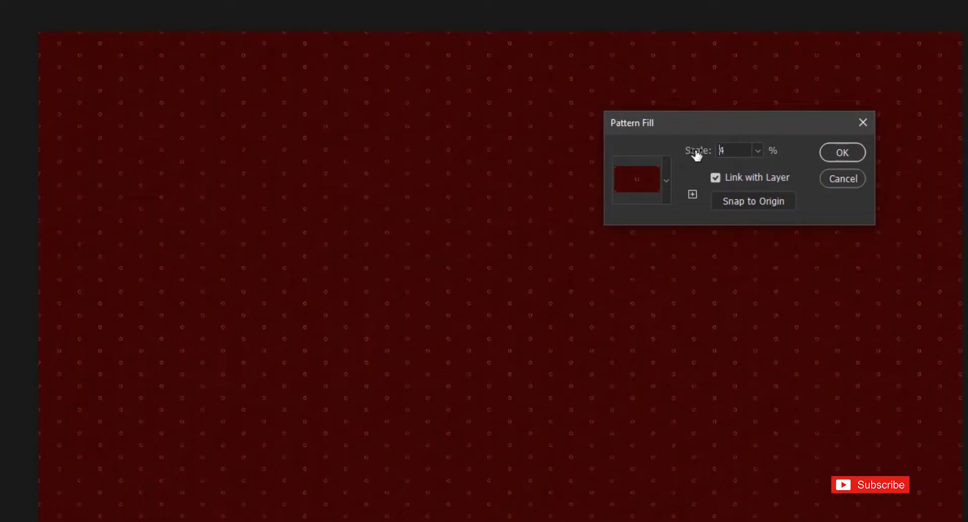
pyautogui.press('Down')
pyautogui.write('5')
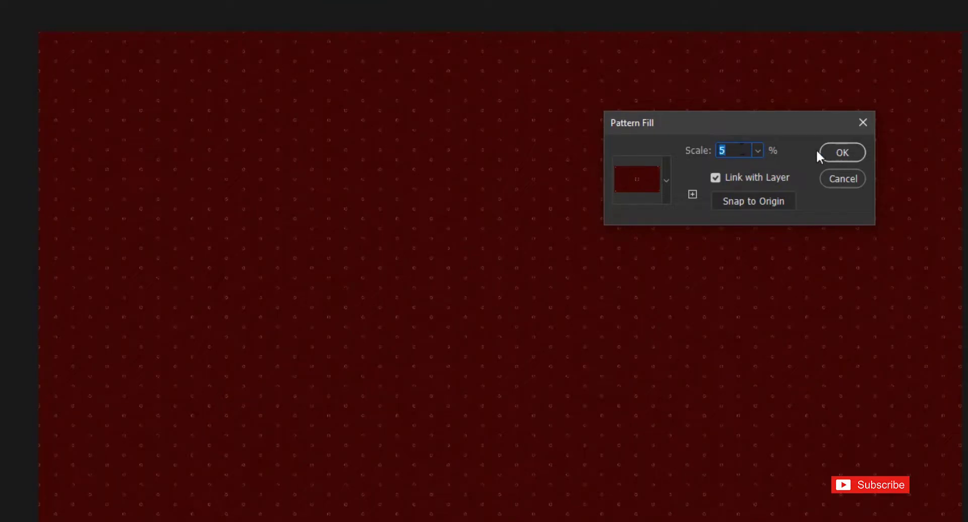
pyautogui.click(830, 151)
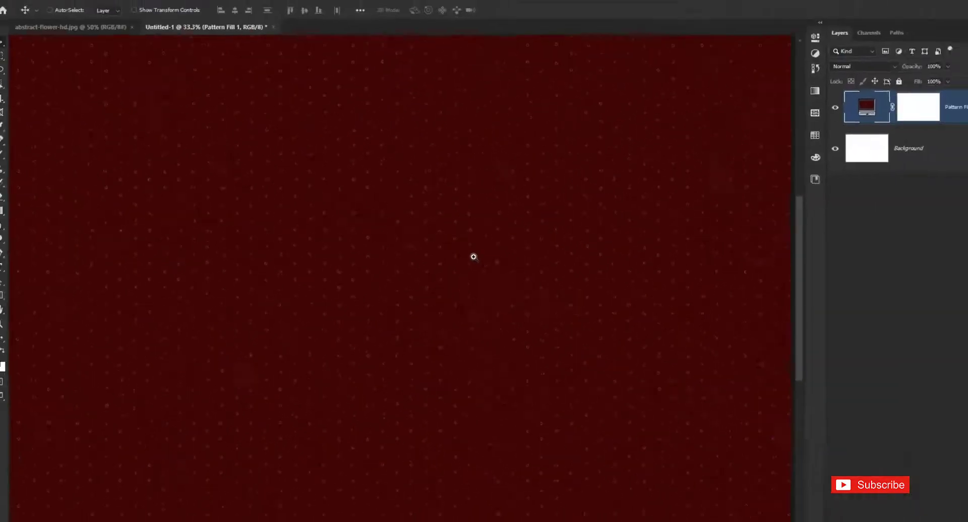
# Step: On a new Layer 1, paint a large white glow at the centre with a 0%-hardness brush
pyautogui.moveTo(452, 251)
pyautogui.mouseDown()
pyautogui.moveTo(425, 251)
pyautogui.moveTo(408, 272)
pyautogui.moveTo(414, 260)
pyautogui.mouseUp()
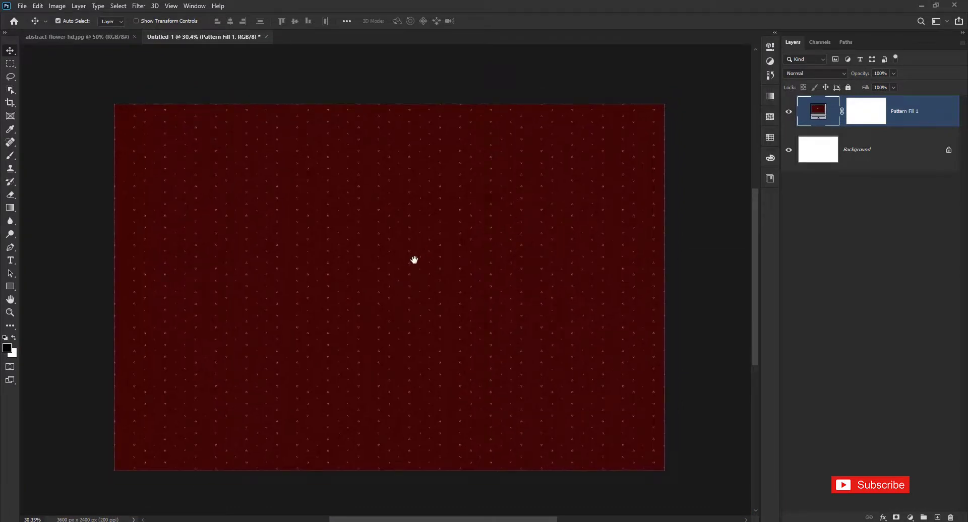
pyautogui.click(936, 518)
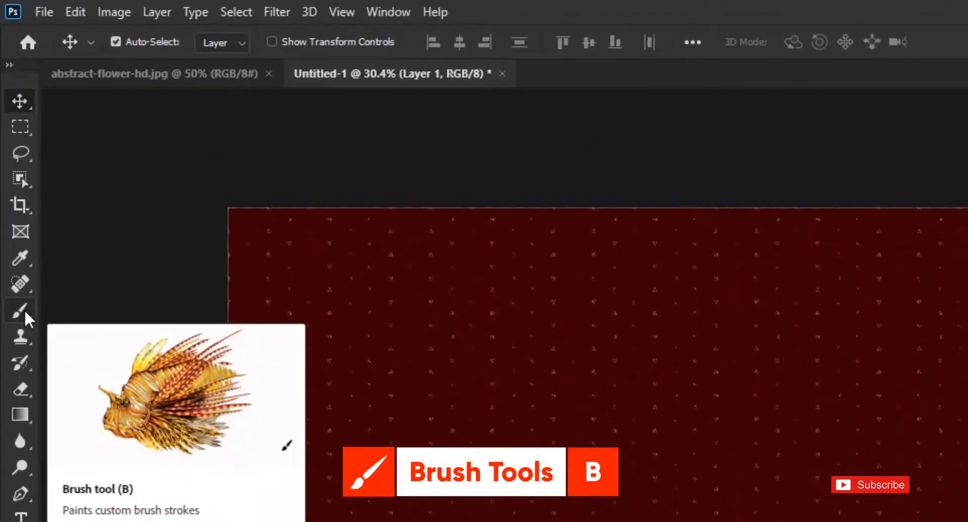
pyautogui.click(20, 259)
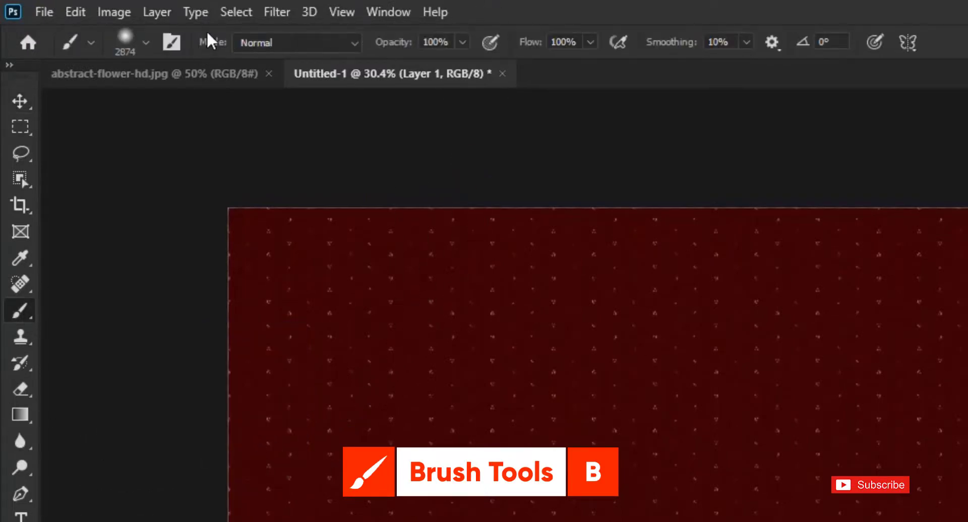
pyautogui.click(145, 42)
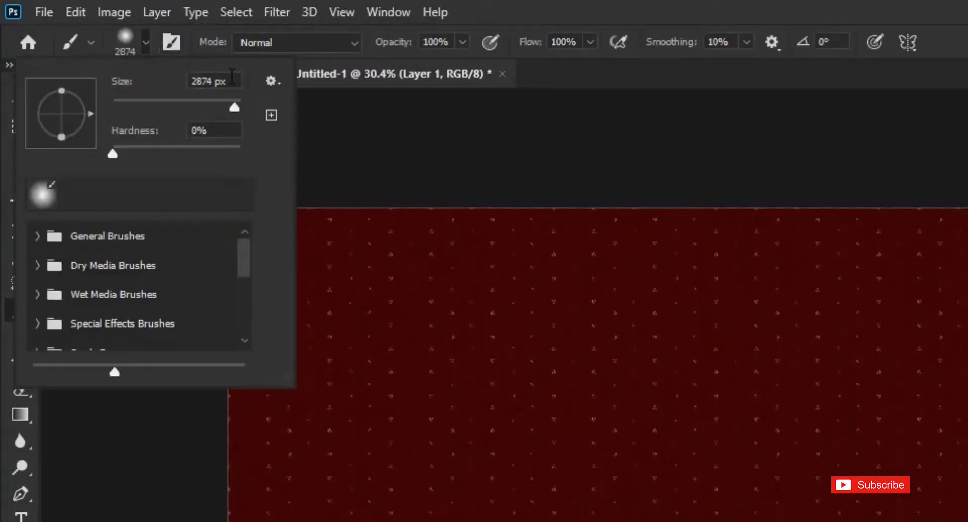
pyautogui.click(211, 130)
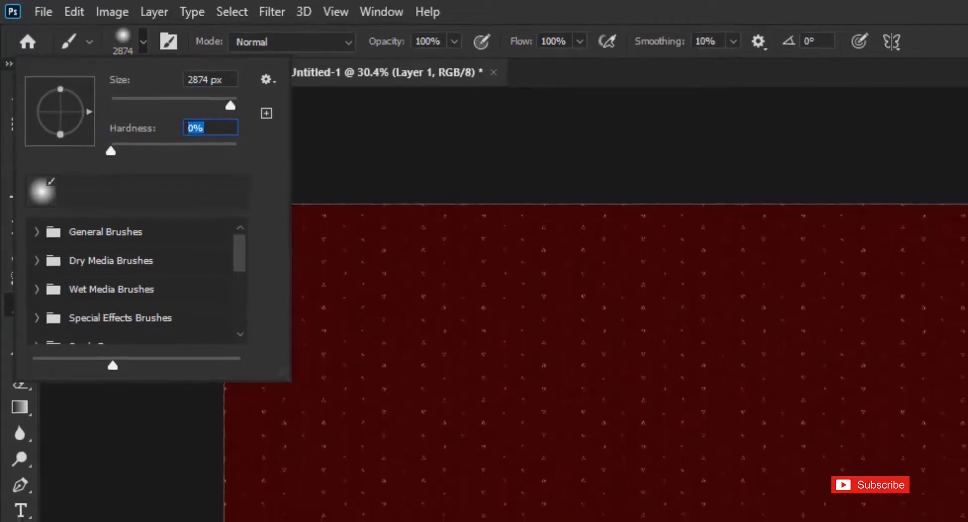
pyautogui.press('Return')
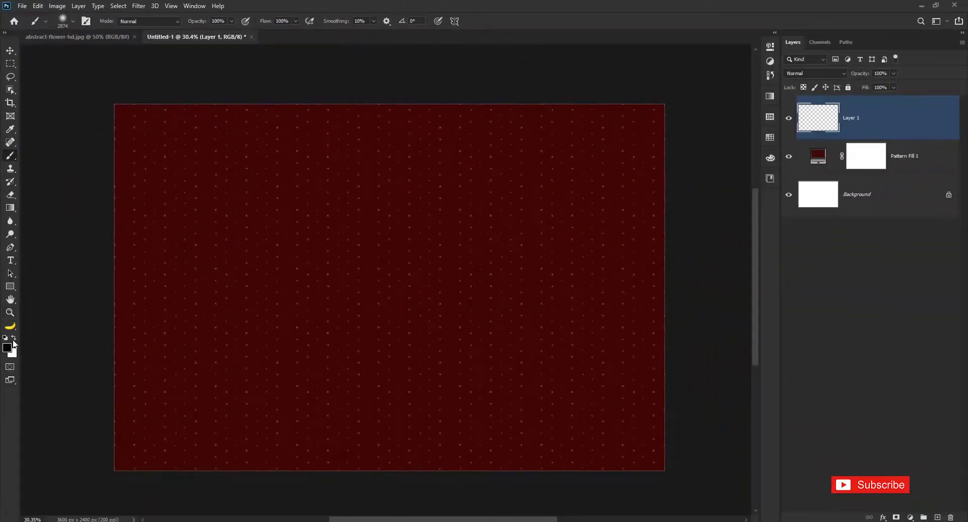
pyautogui.click(13, 338)
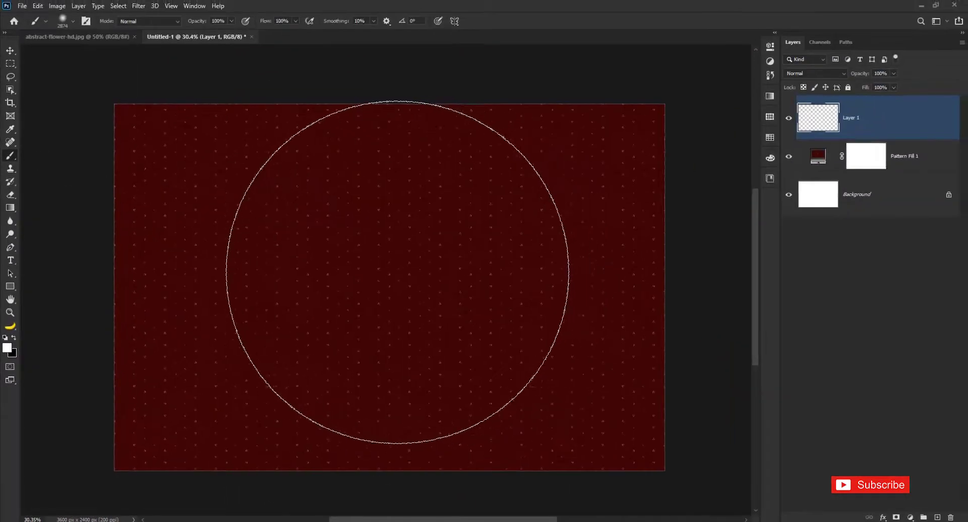
pyautogui.click(374, 285)
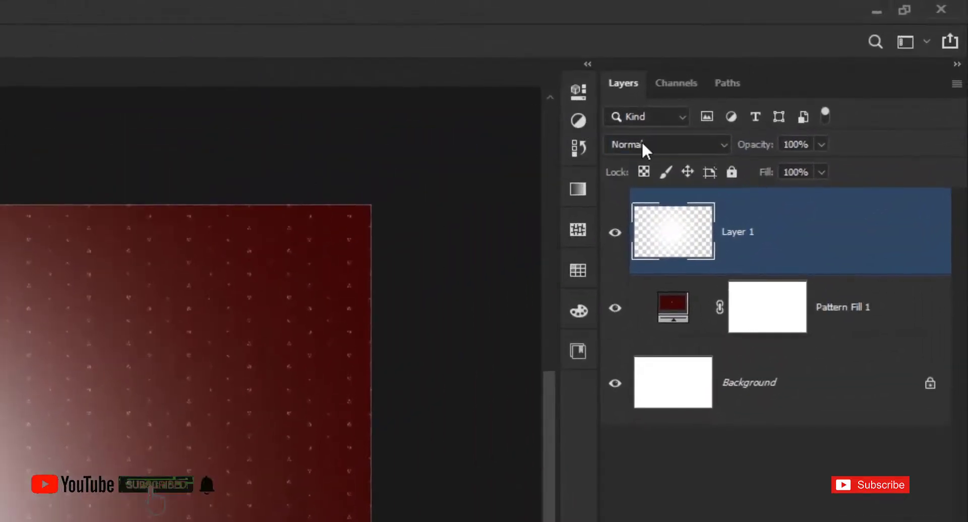
# Step: Set Layer 1 to Overlay, compare it by toggling visibility, and reposition the glow
pyautogui.click(802, 73)
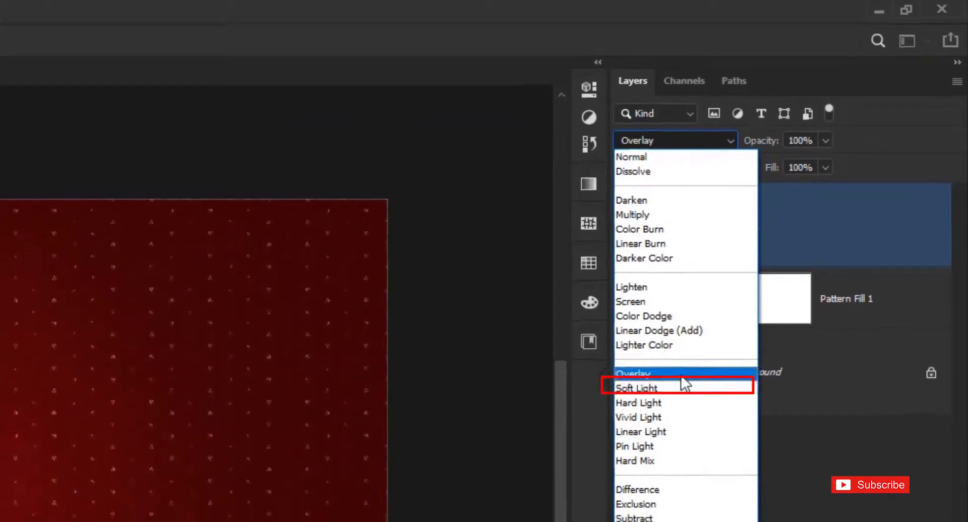
pyautogui.click(674, 385)
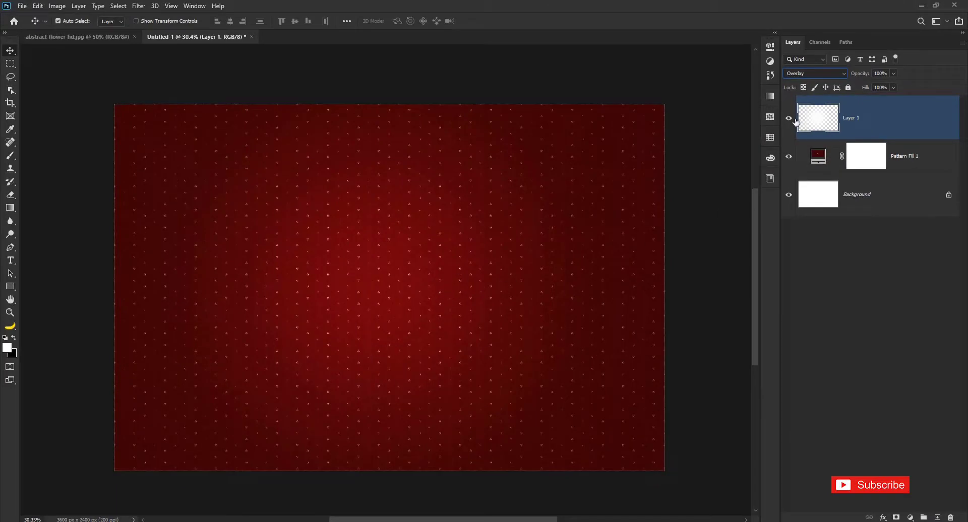
pyautogui.click(789, 119)
pyautogui.moveTo(422, 307); pyautogui.dragTo(384, 281)
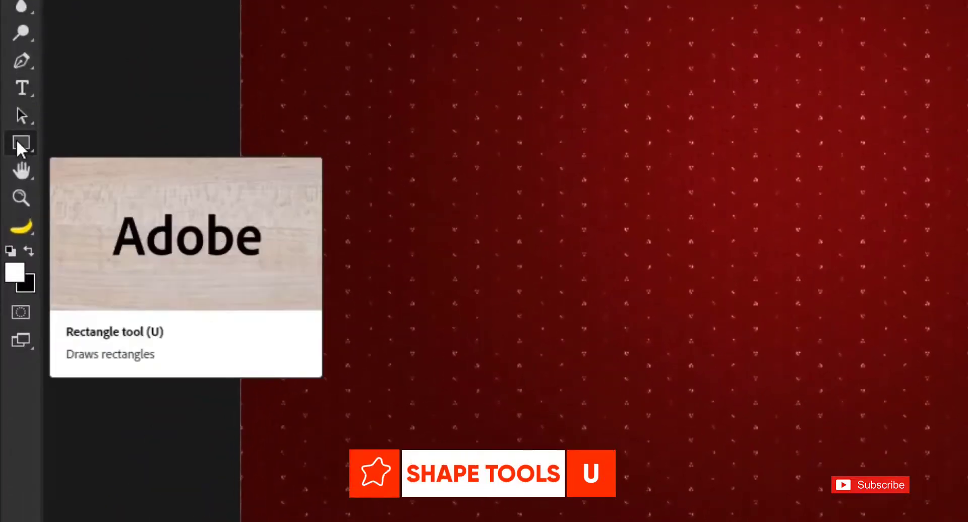
# Step: Draw a white full-width rectangle shape across the card's middle and move it down slightly
pyautogui.click(166, 95)
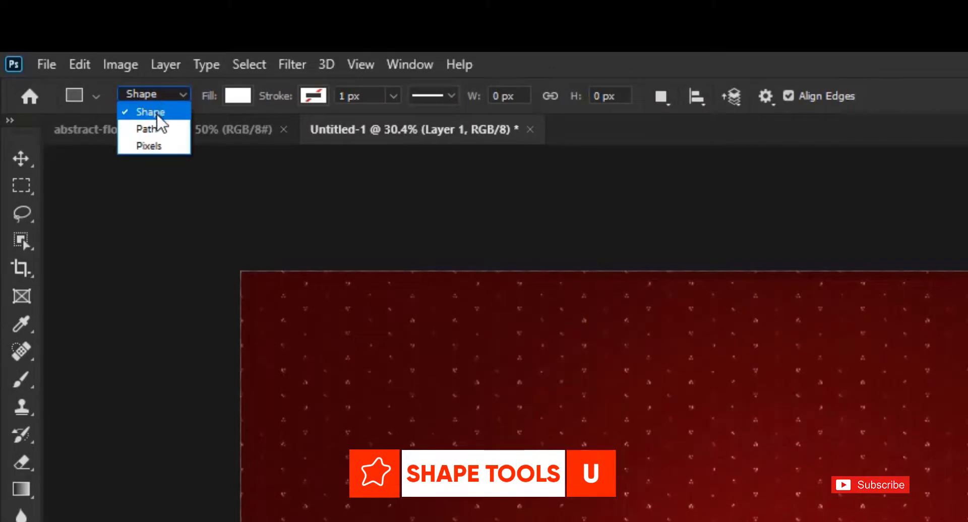
pyautogui.click(157, 114)
pyautogui.click(239, 96)
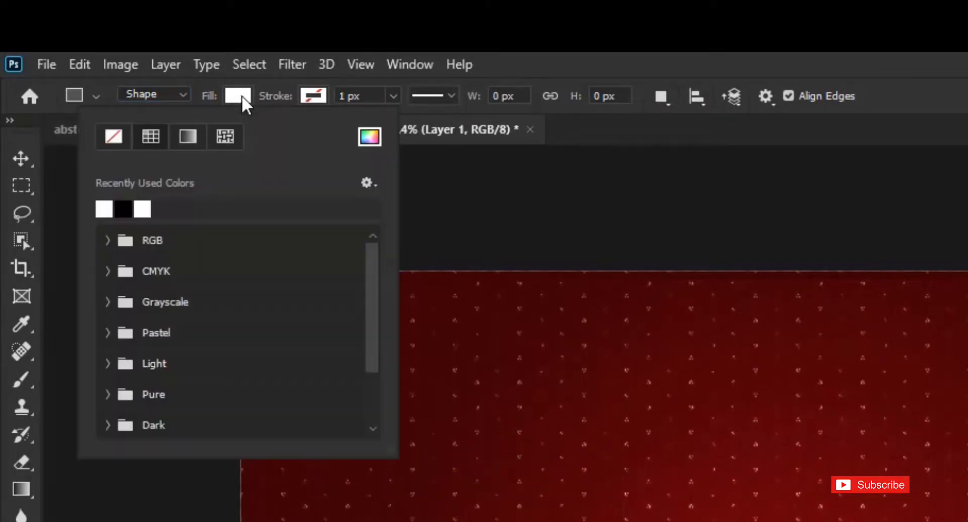
pyautogui.click(285, 89)
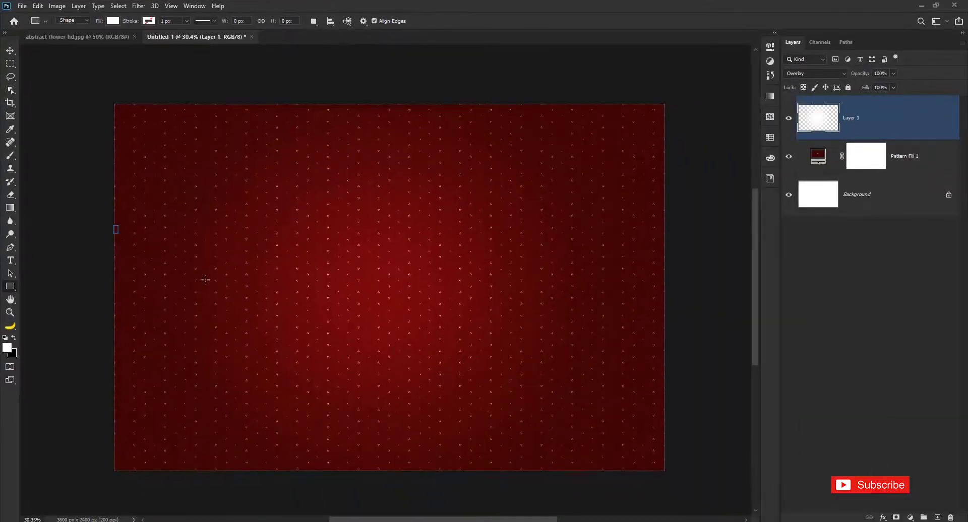
pyautogui.moveTo(114, 227); pyautogui.dragTo(665, 331)
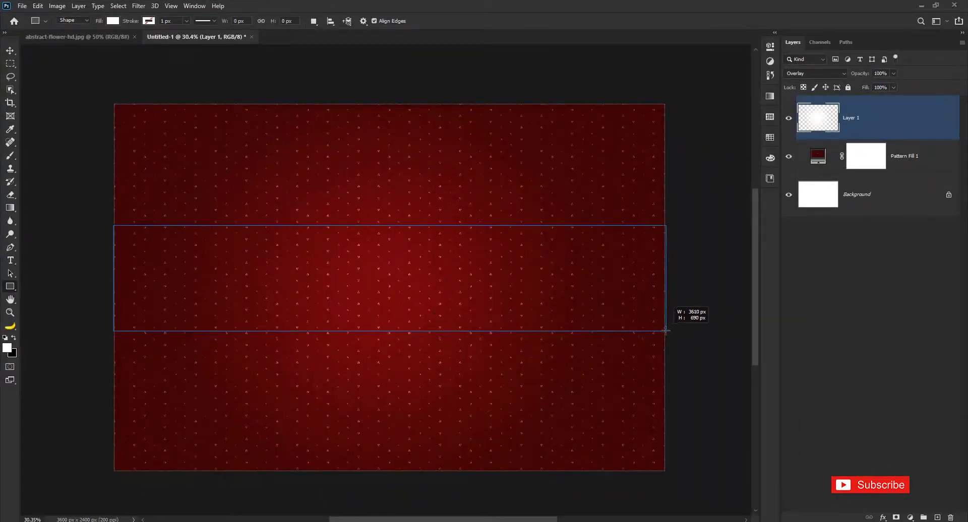
pyautogui.moveTo(664, 331); pyautogui.dragTo(664, 330)
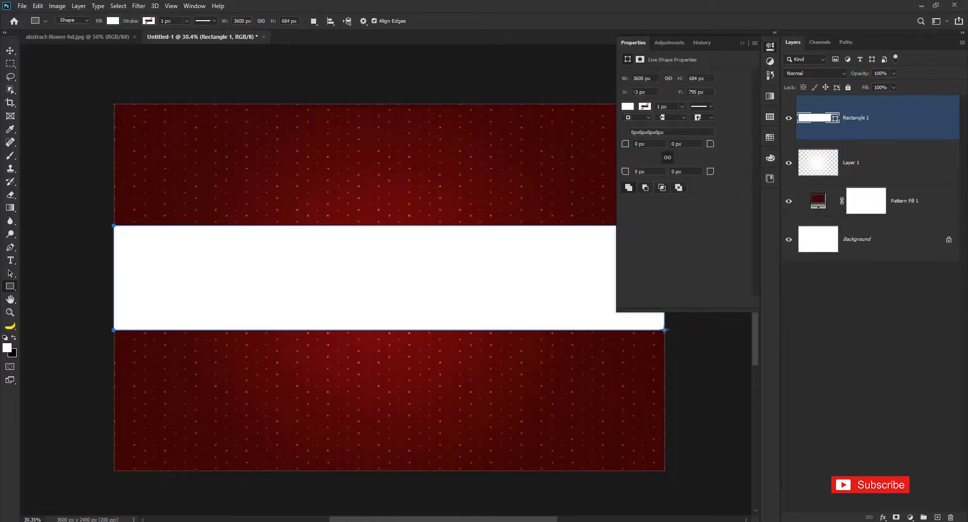
pyautogui.click(10, 51)
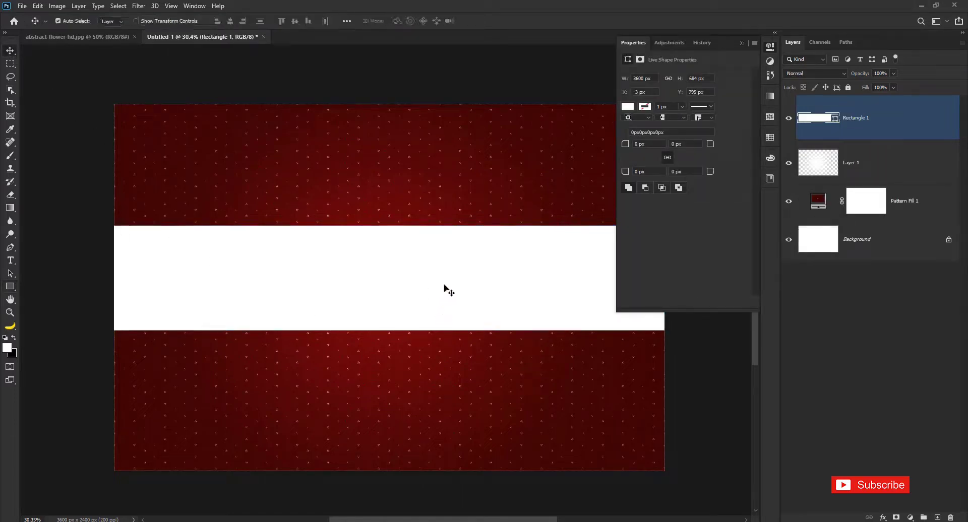
pyautogui.moveTo(443, 288); pyautogui.dragTo(446, 288)
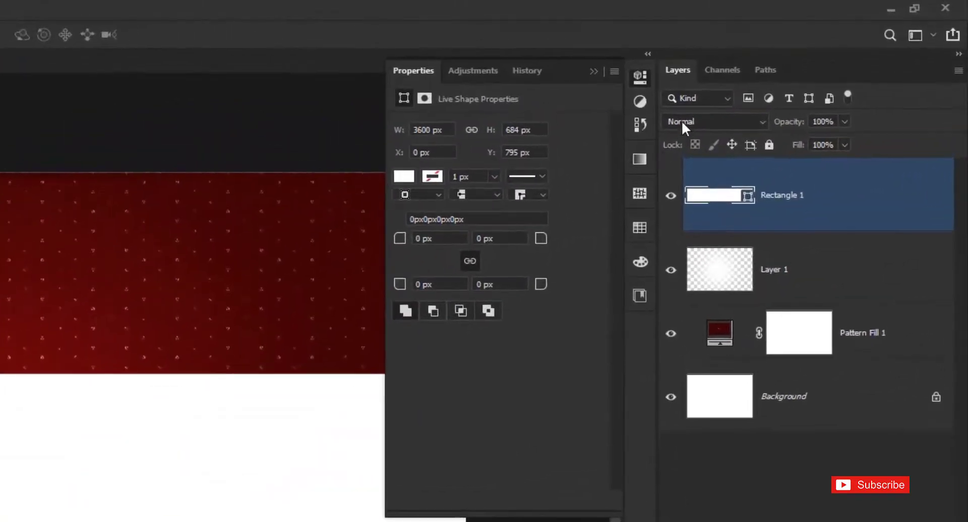
# Step: Set the band layer's blend mode to Soft Light and compare it on and off
pyautogui.click(798, 73)
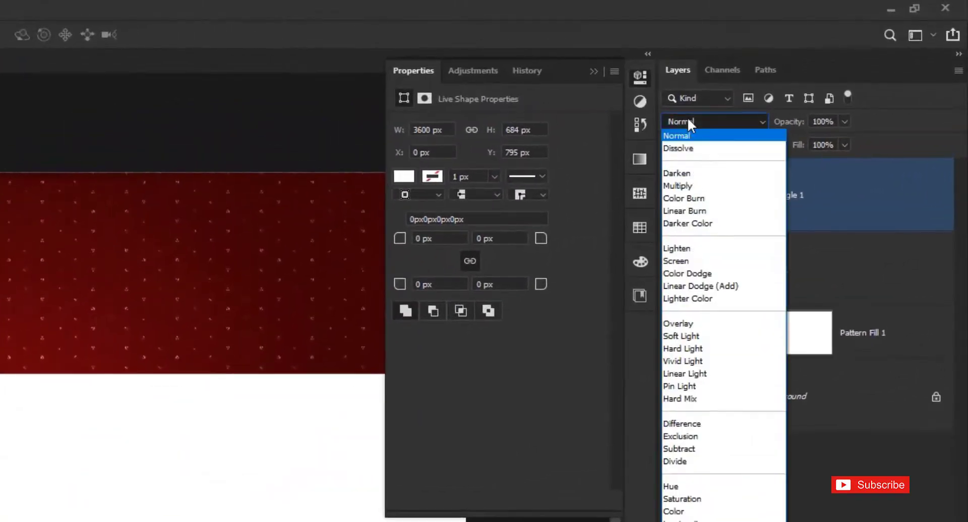
pyautogui.click(683, 340)
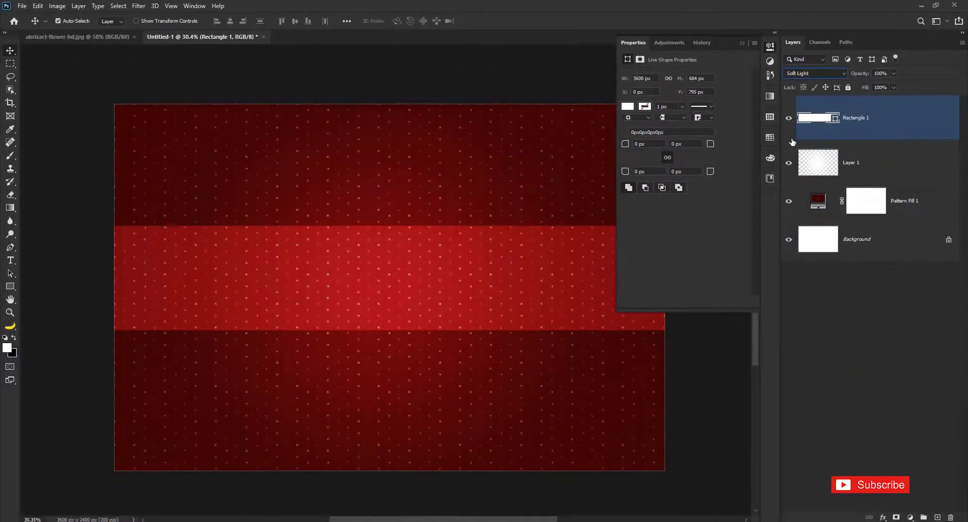
pyautogui.click(789, 118)
pyautogui.click(788, 118)
# Step: Nudge the band down and transform it to a slightly shorter height
pyautogui.click(764, 47)
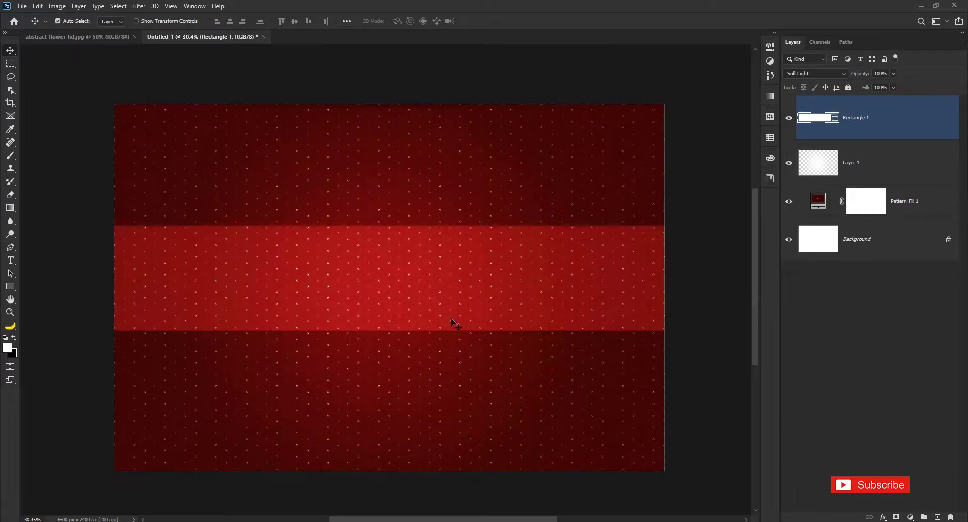
pyautogui.hotkey('shift', 'Down')
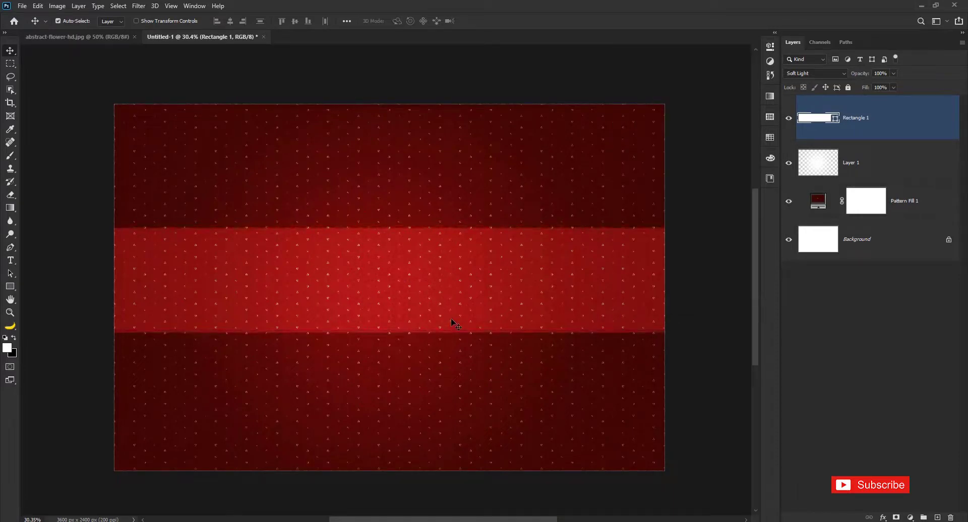
pyautogui.hotkey('shift', 'Down')
pyautogui.hotkey('shift', 'Down')
pyautogui.hotkey('ctrl', 't')
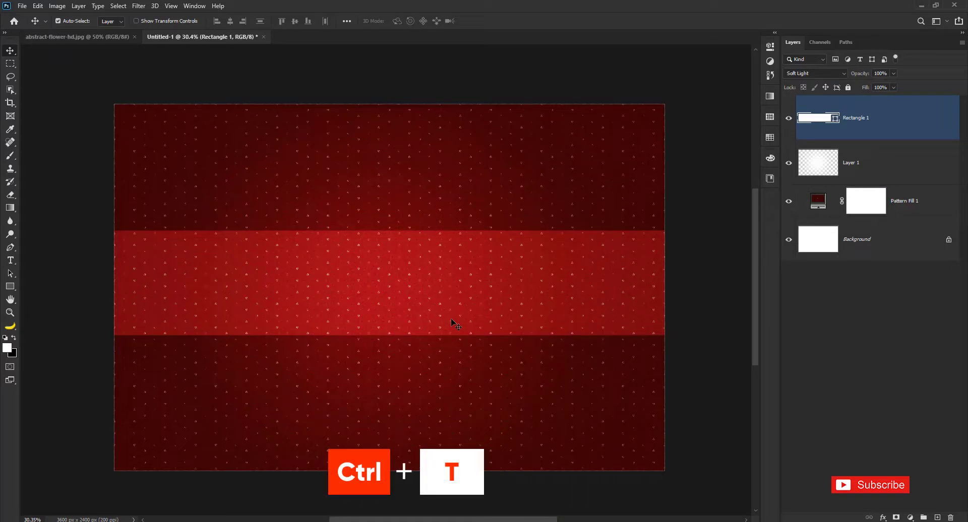
pyautogui.press('ctrl')
pyautogui.hotkey('ctrl', 't')
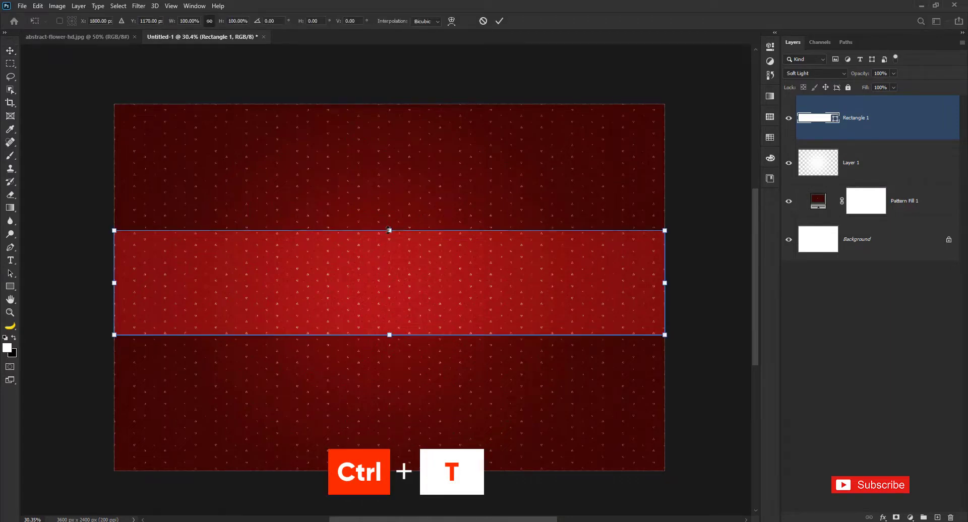
pyautogui.moveTo(388, 230); pyautogui.dragTo(389, 238)
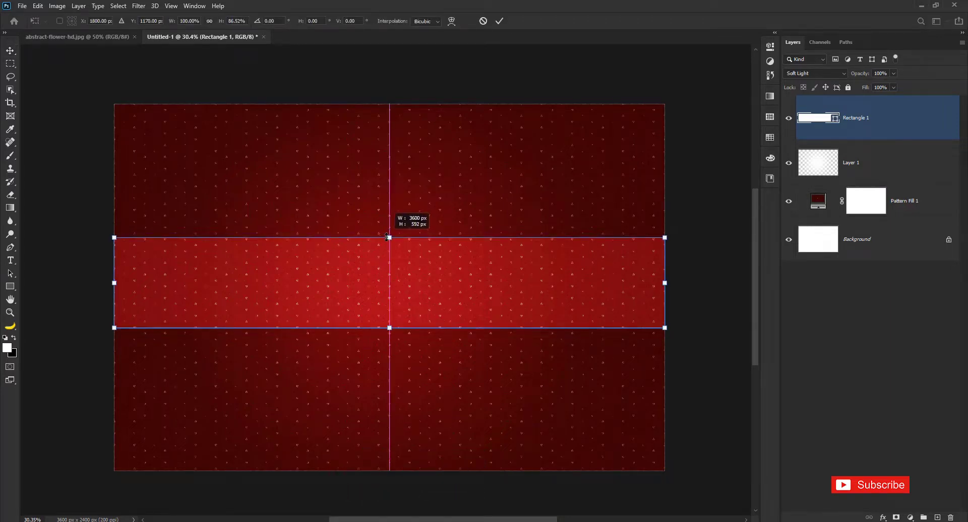
pyautogui.click(499, 21)
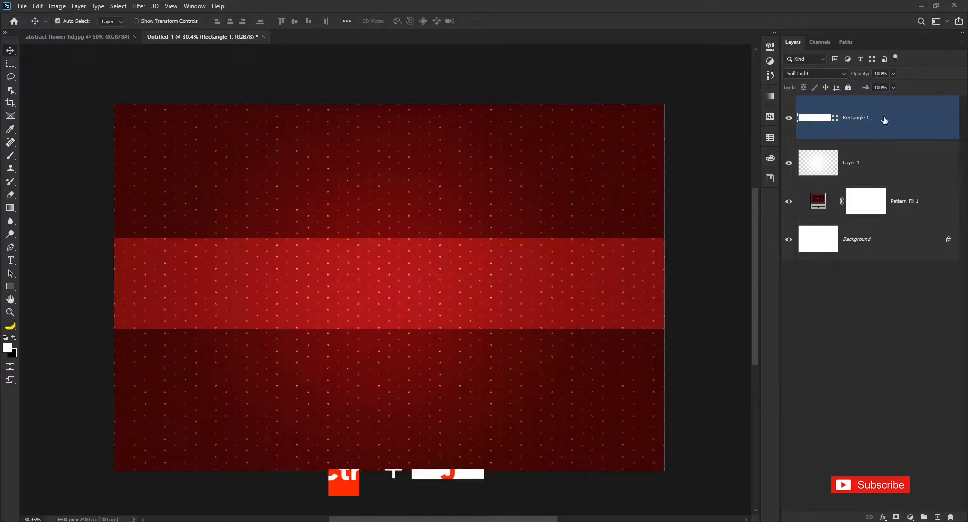
# Step: Duplicate the band and squash the copy into a thin line at its lower edge
pyautogui.moveTo(860, 123); pyautogui.dragTo(937, 518)
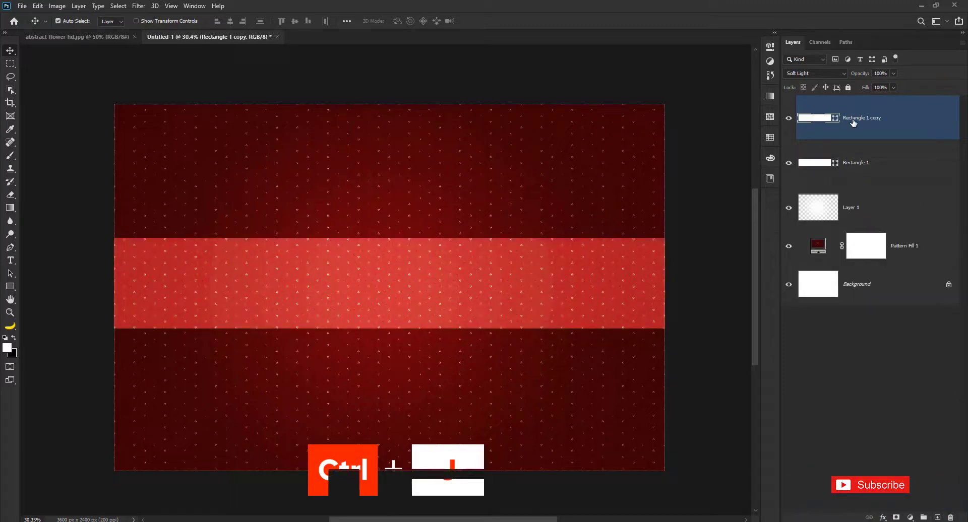
pyautogui.hotkey('ctrl', 't')
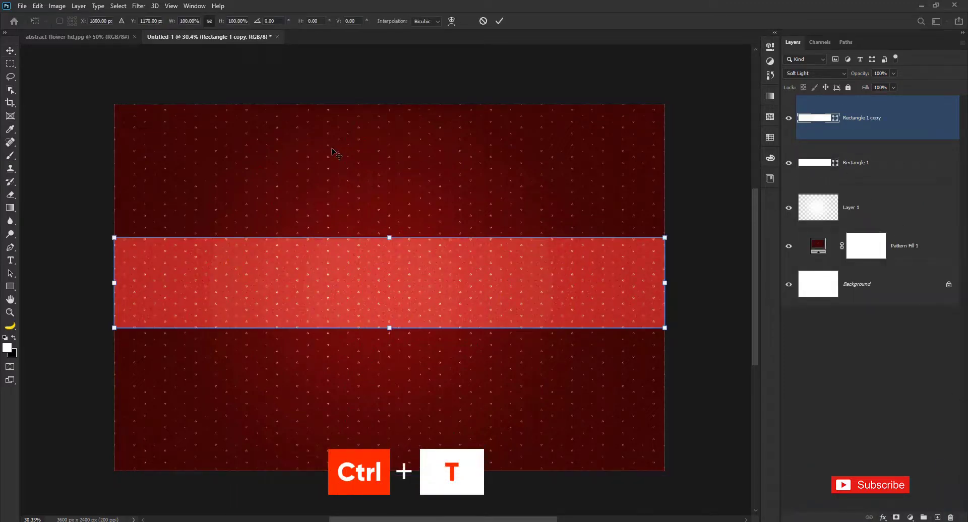
pyautogui.moveTo(390, 237); pyautogui.dragTo(394, 324)
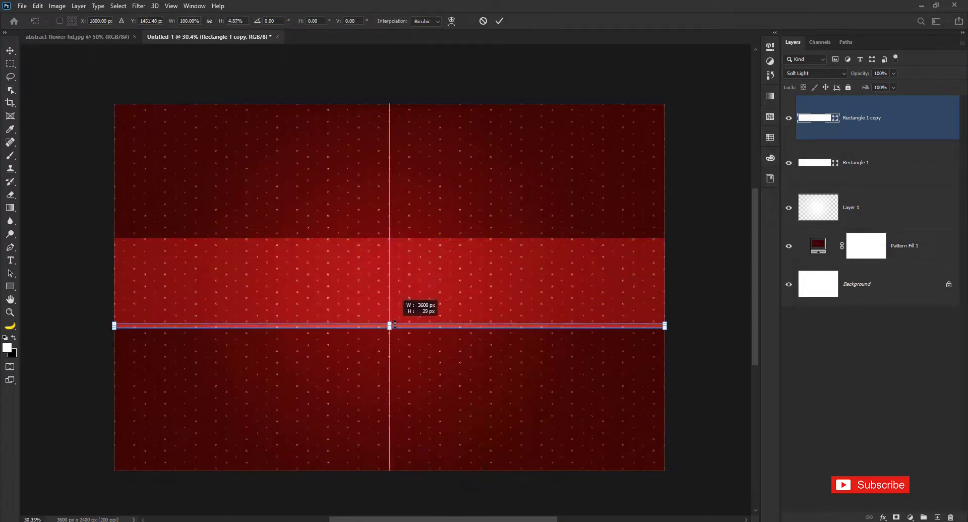
pyautogui.click(495, 24)
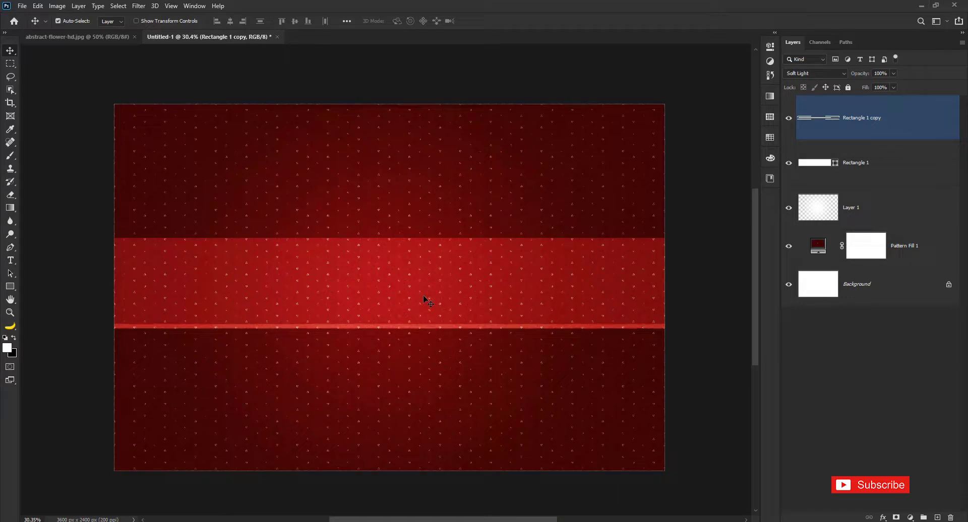
# Step: Duplicate the thin line layer and select the copy, undoing an accidental band move
pyautogui.hotkey('shift', 'Down')
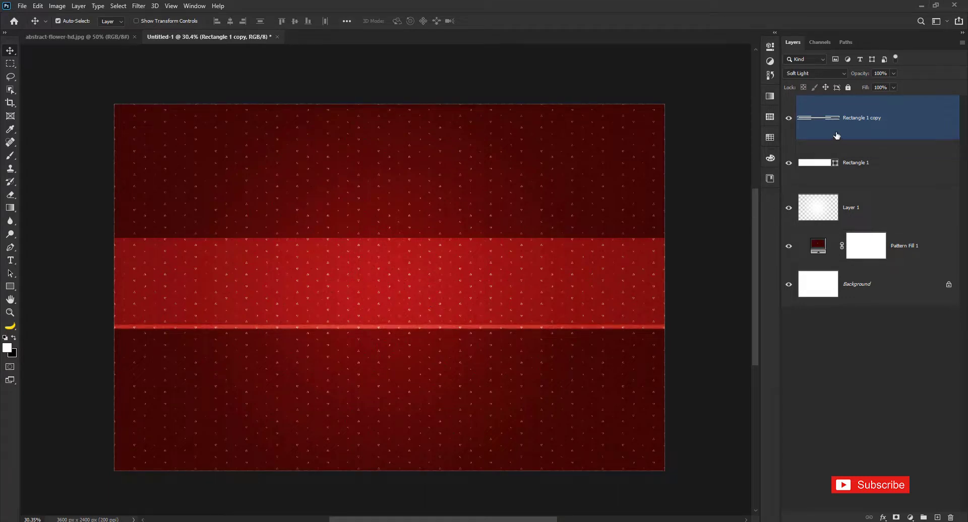
pyautogui.moveTo(837, 135); pyautogui.dragTo(937, 517)
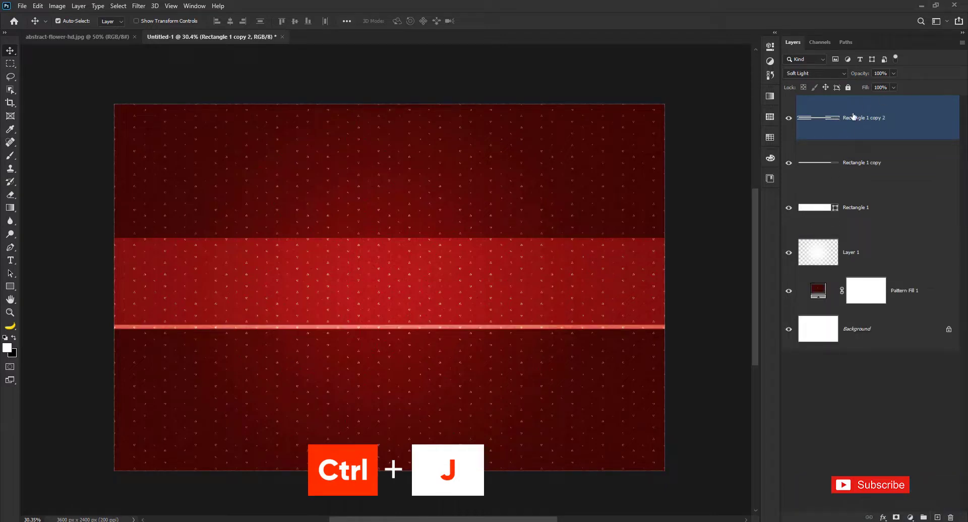
pyautogui.moveTo(454, 326); pyautogui.dragTo(453, 268)
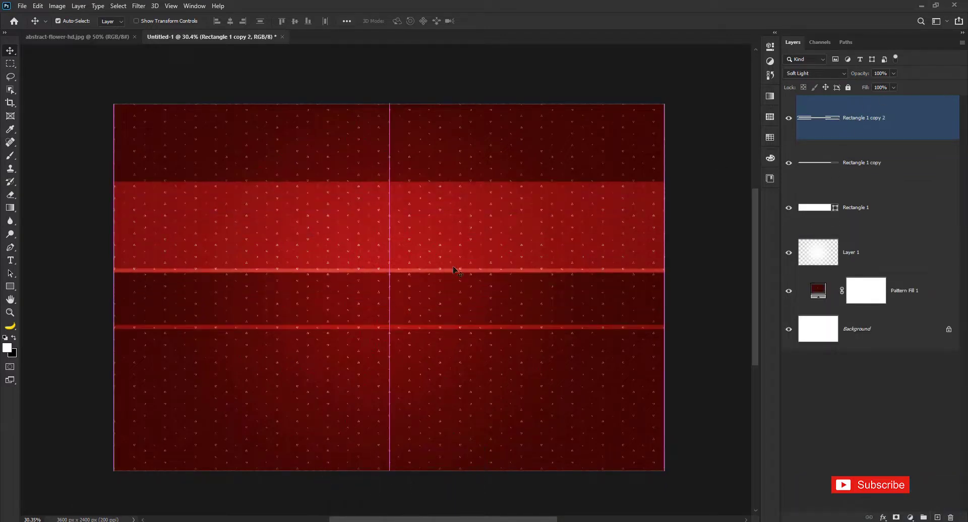
pyautogui.click(873, 126)
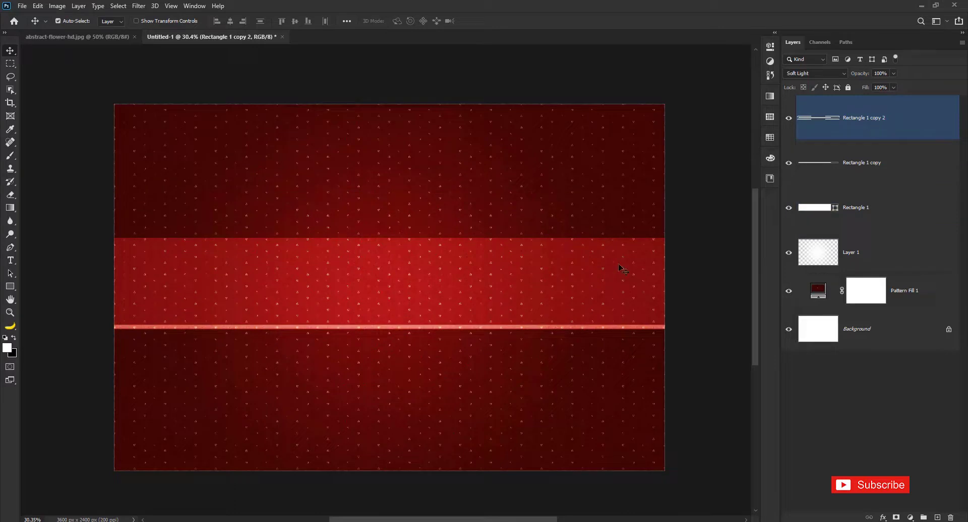
pyautogui.moveTo(567, 307); pyautogui.dragTo(567, 265)
pyautogui.hotkey('ctrl', 'z')
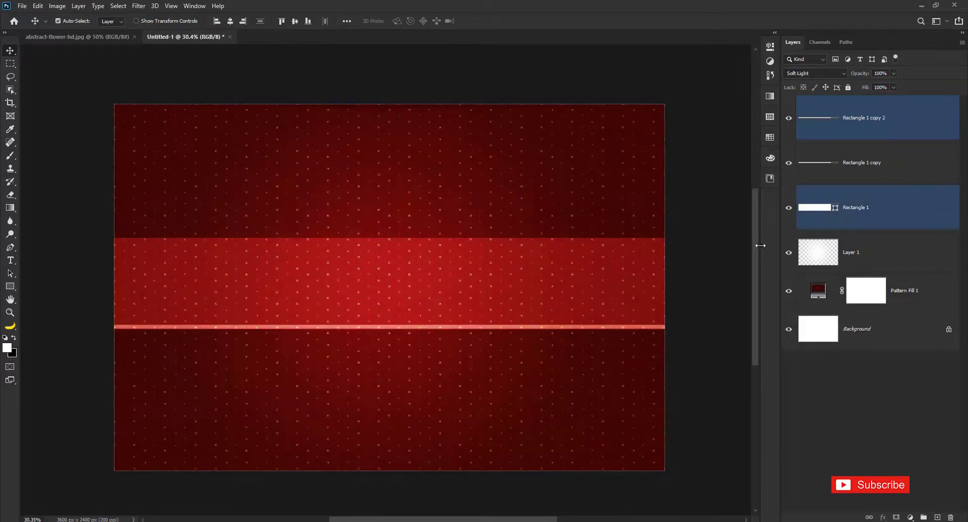
pyautogui.click(877, 130)
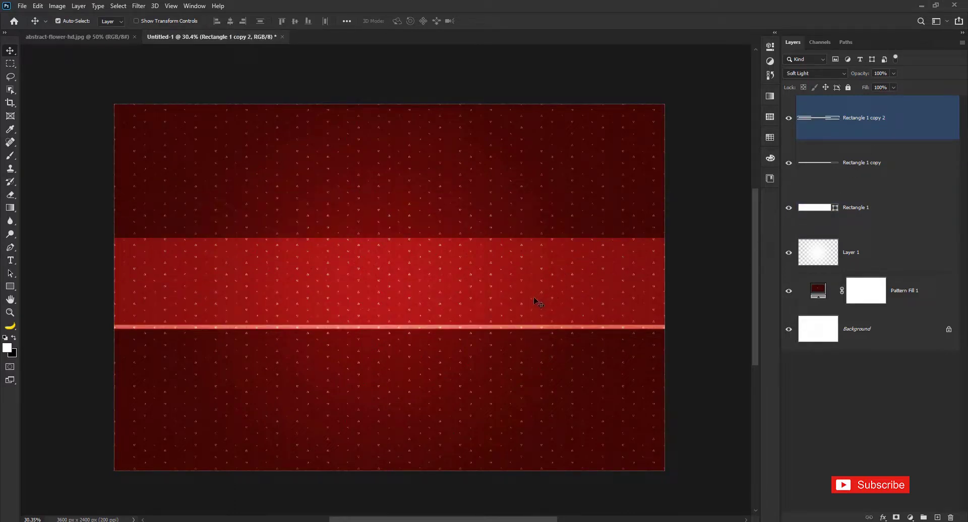
pyautogui.click(531, 315)
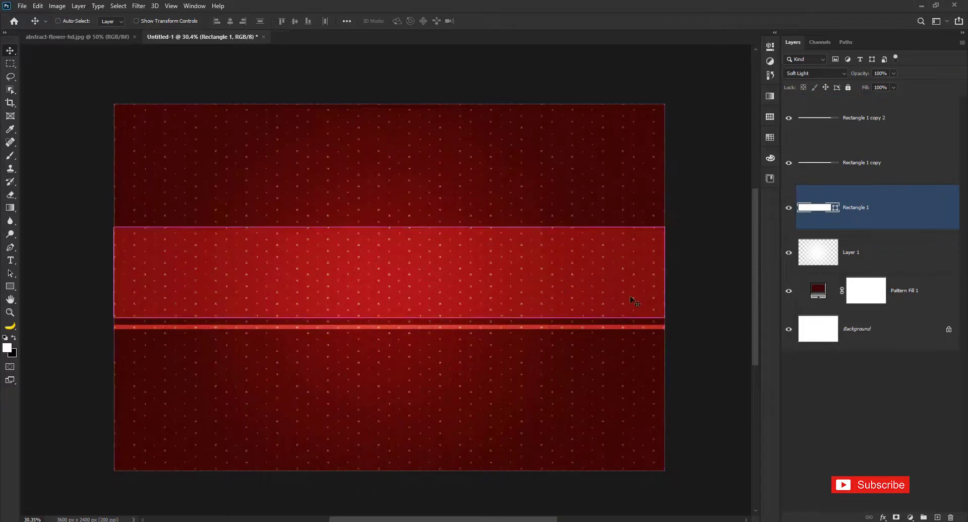
pyautogui.click(861, 134)
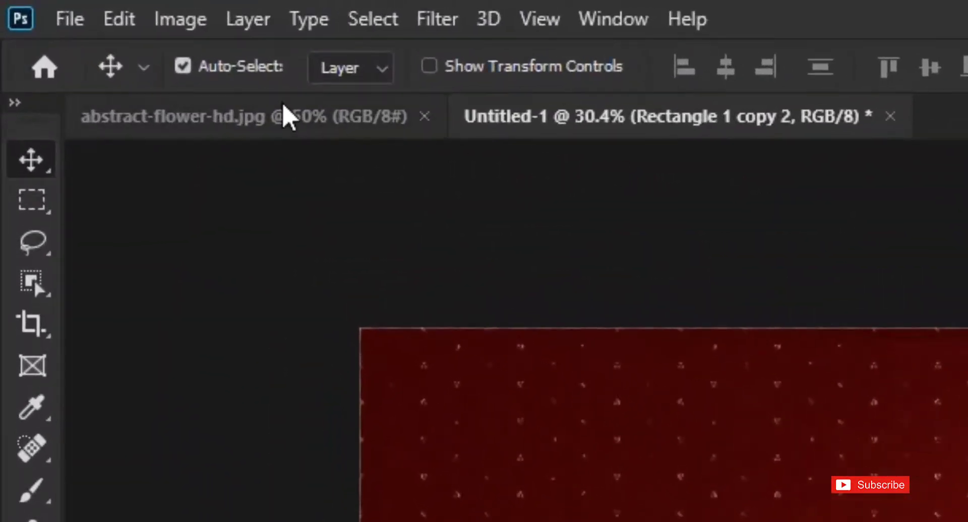
# Step: Turn off Auto-Select and place the copied line along the band's top edge
pyautogui.click(214, 69)
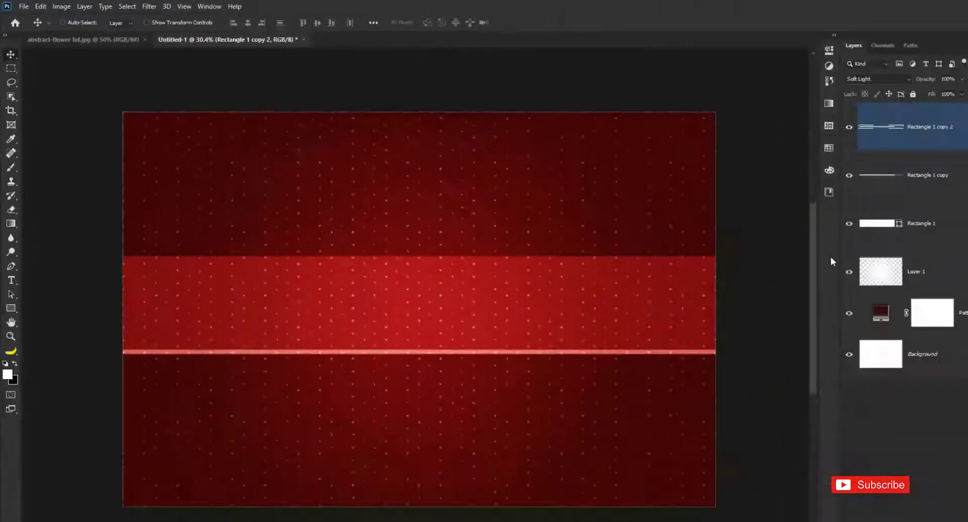
pyautogui.moveTo(469, 296); pyautogui.dragTo(479, 202)
pyautogui.press('Down')
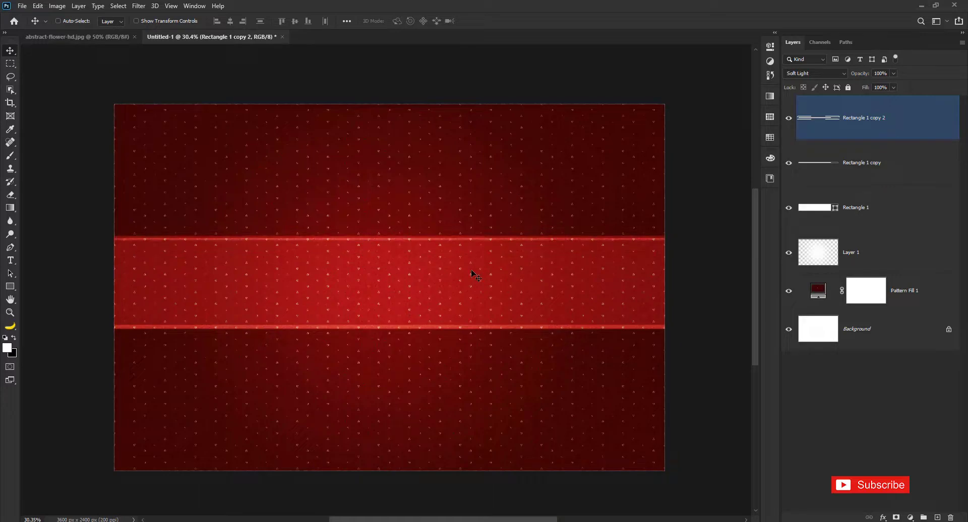
pyautogui.press('Down')
pyautogui.press('Down')
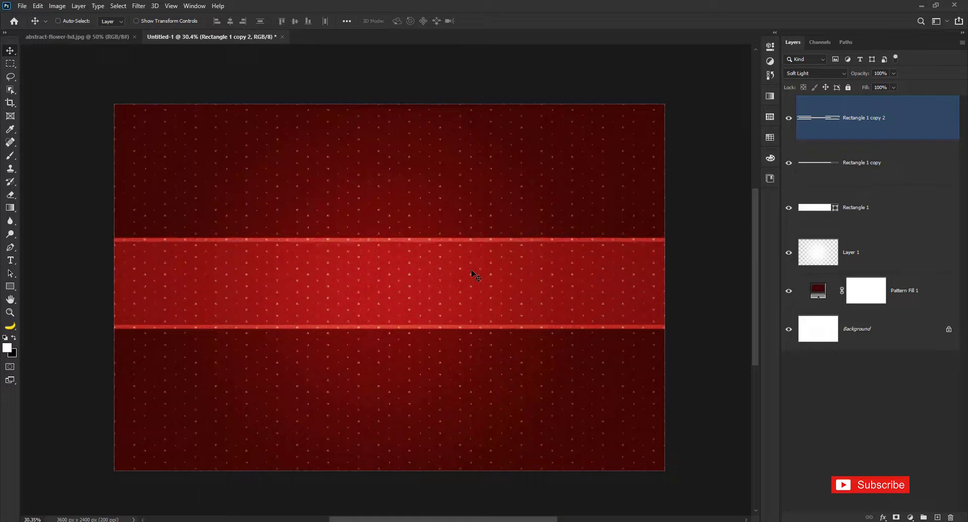
pyautogui.keyDown('ctrl'); pyautogui.click(474, 273); pyautogui.keyUp('ctrl')
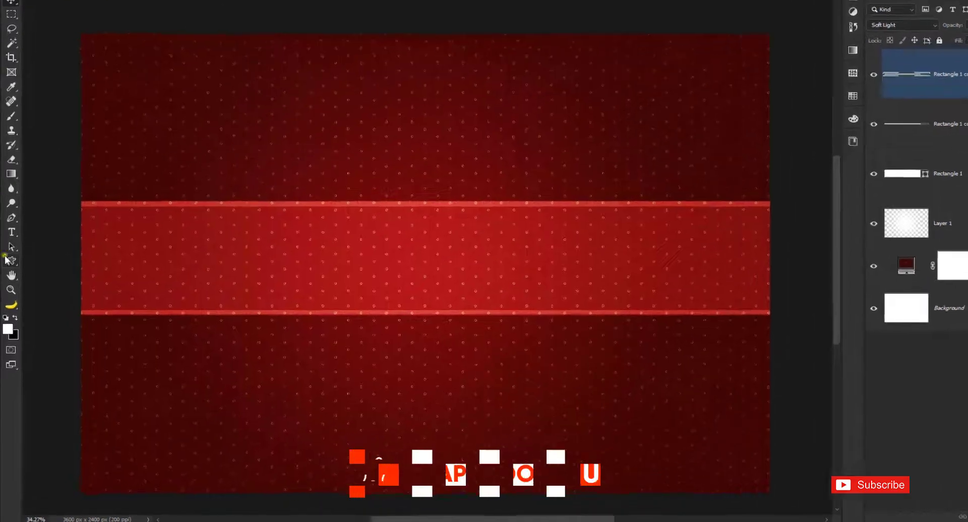
# Step: Draw a white ornate frame shape (Frame 3 1) above Pattern Fill 1, centred on the red band
pyautogui.rightClick(10, 286)
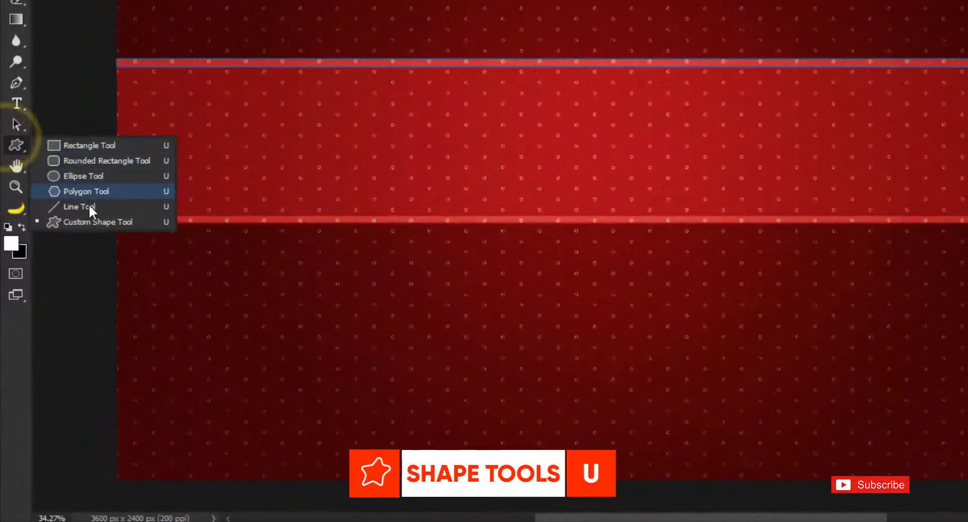
pyautogui.click(86, 220)
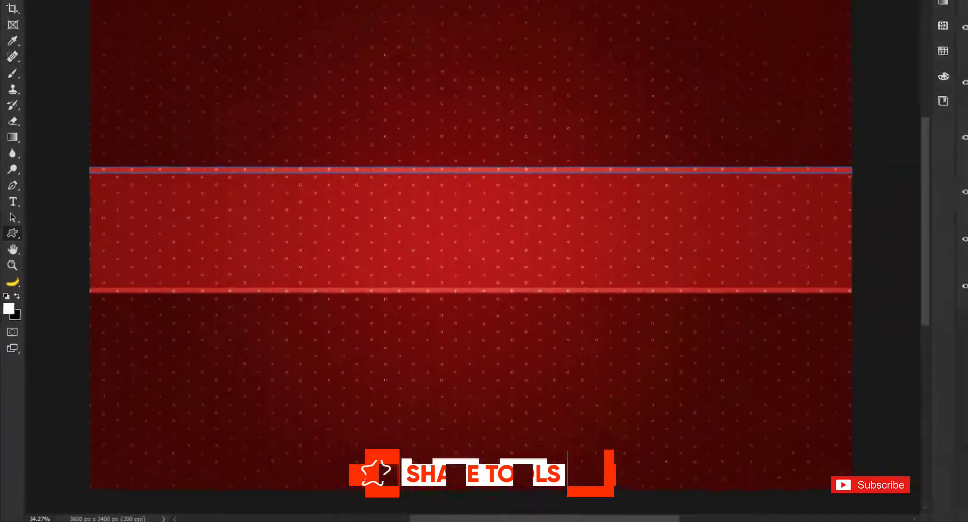
pyautogui.click(73, 21)
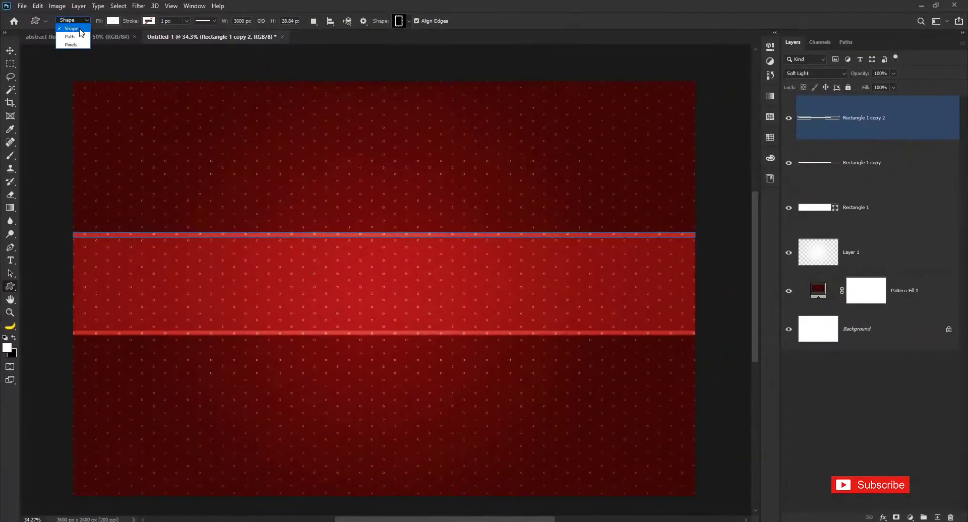
pyautogui.click(72, 29)
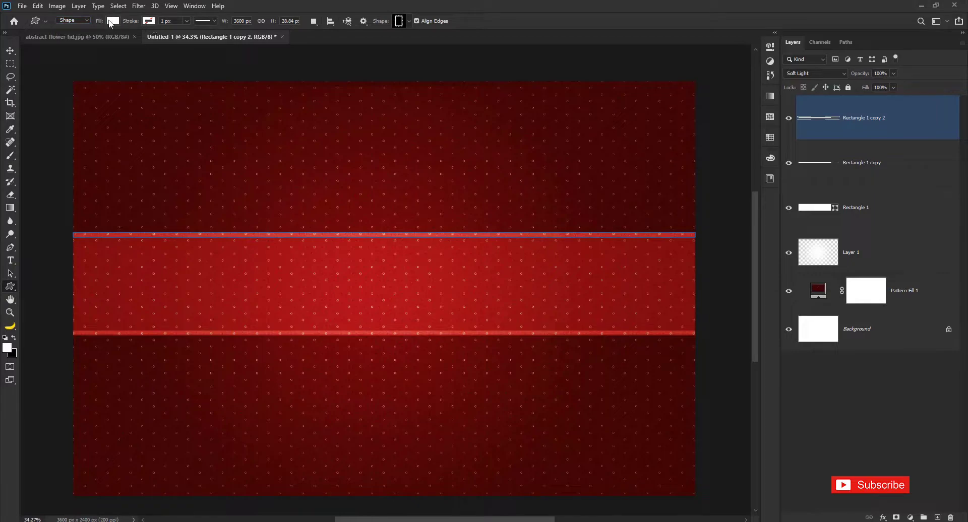
pyautogui.click(409, 22)
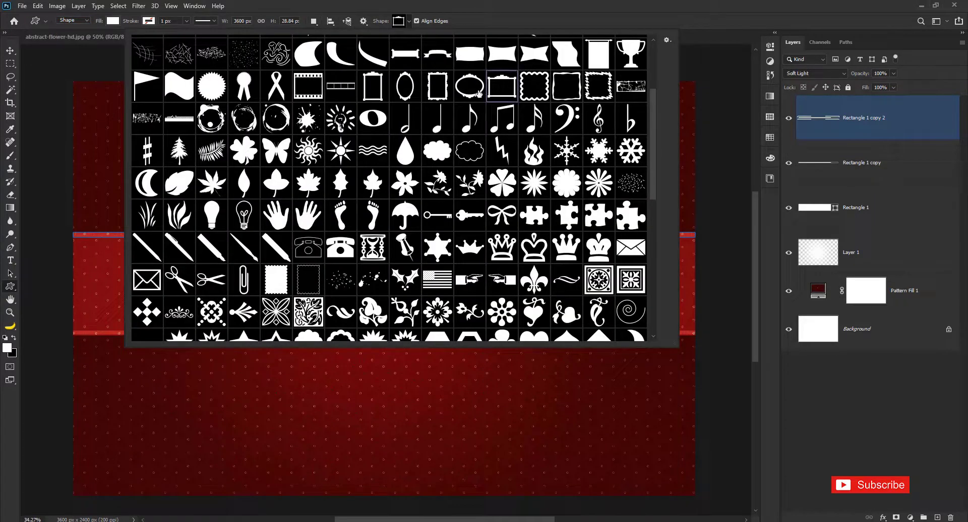
pyautogui.click(437, 93)
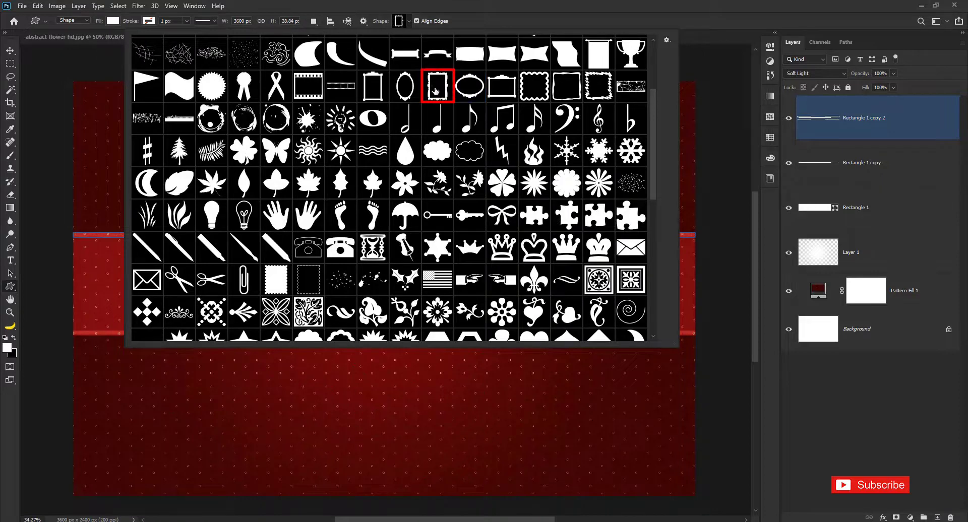
pyautogui.click(604, 4)
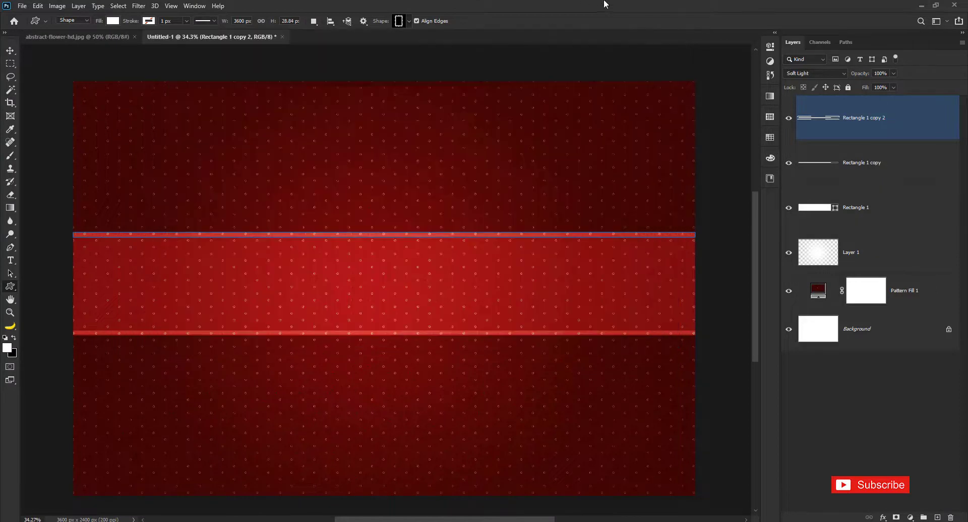
pyautogui.click(926, 297)
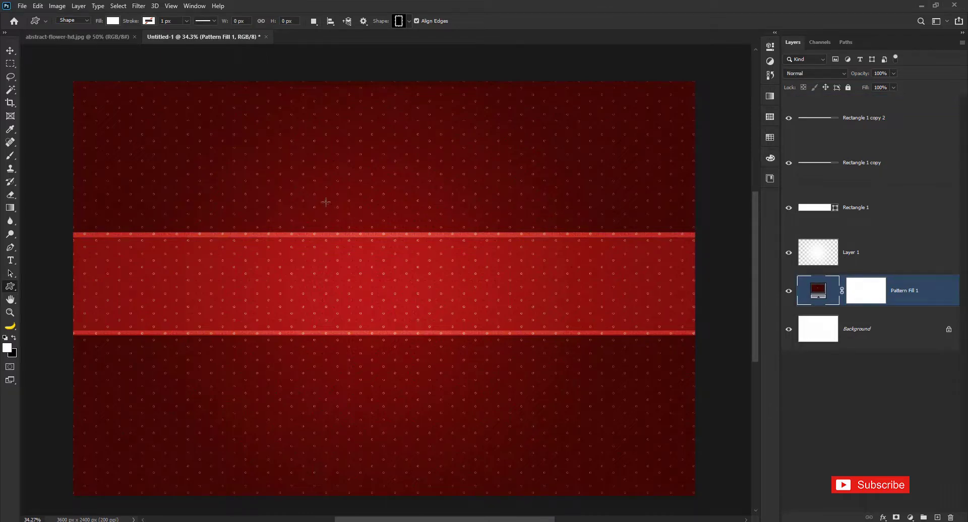
pyautogui.moveTo(325, 202); pyautogui.dragTo(512, 391)
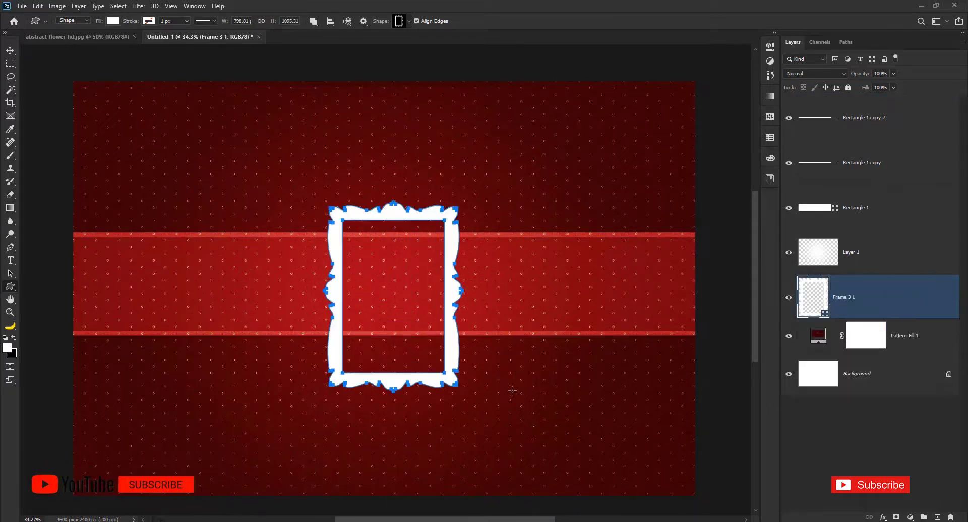
pyautogui.click(10, 50)
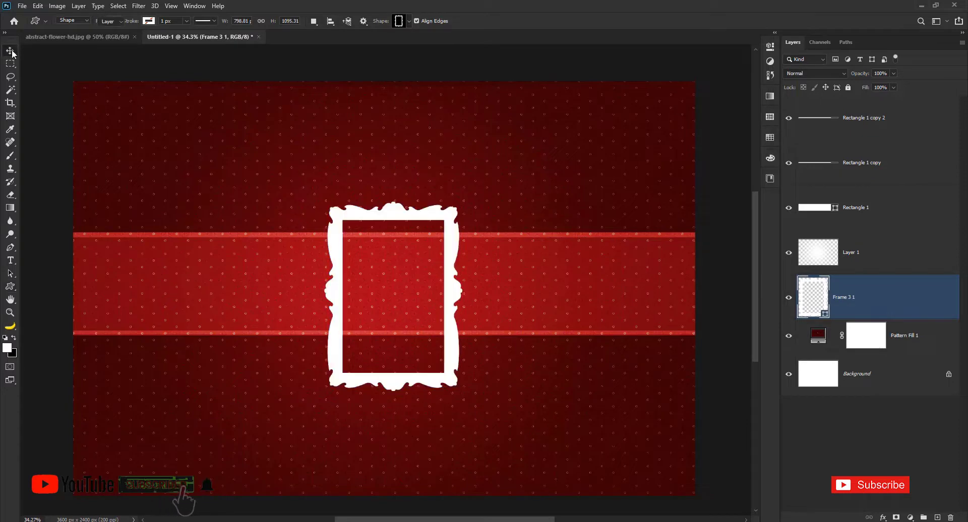
# Step: Rotate Frame 3 1 90° clockwise to landscape, enlarge it and centre it on the band
pyautogui.hotkey('ctrl', 't')
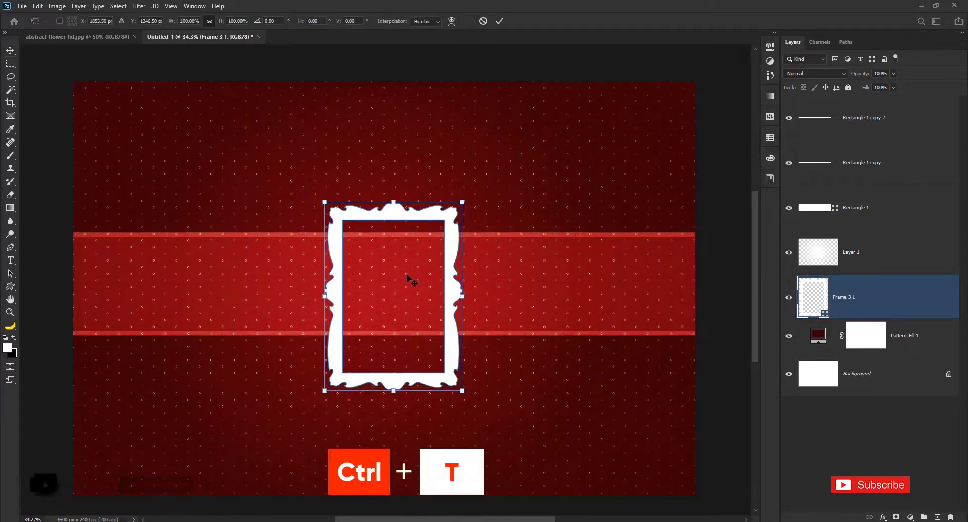
pyautogui.rightClick(409, 220)
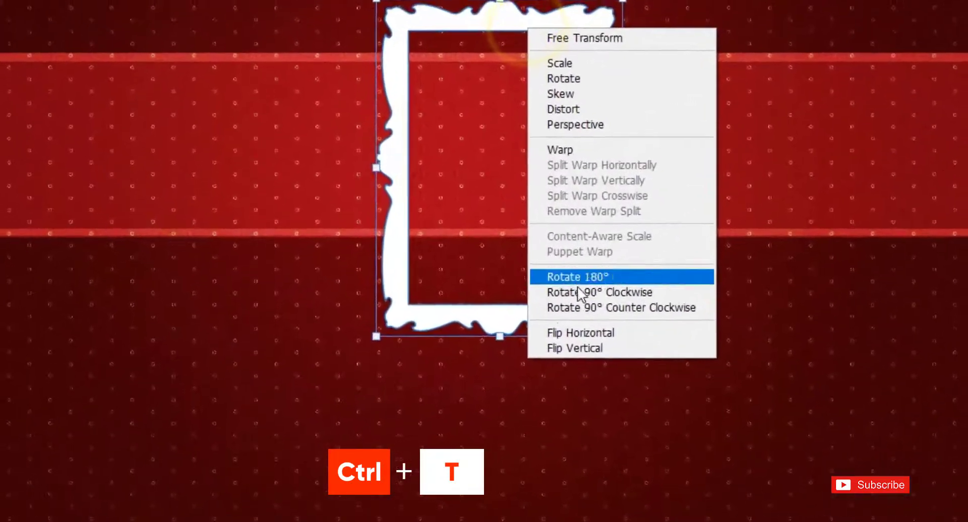
pyautogui.click(588, 287)
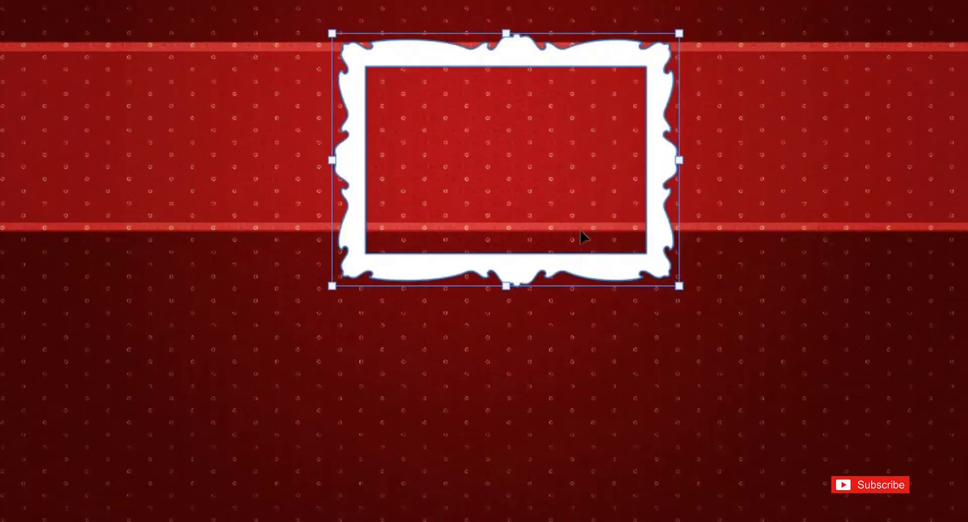
pyautogui.moveTo(581, 235); pyautogui.dragTo(572, 301)
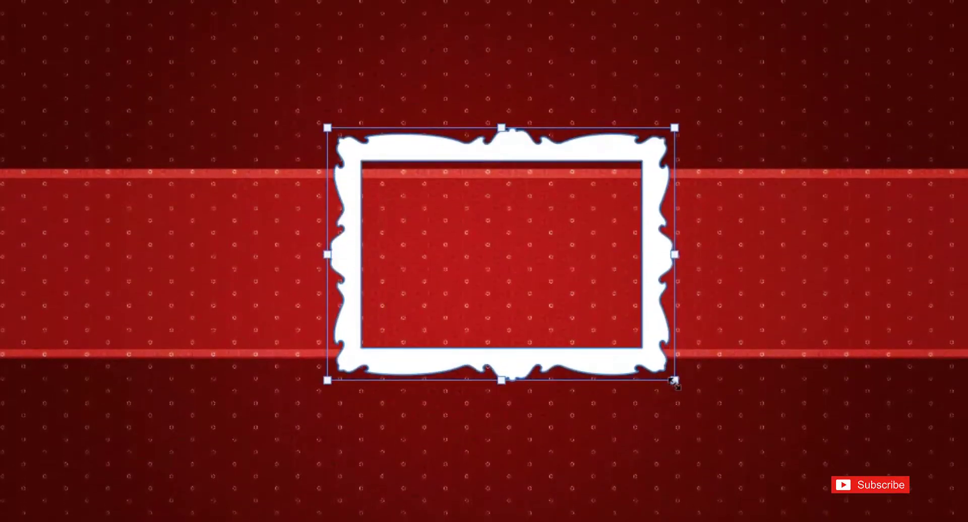
pyautogui.moveTo(674, 380); pyautogui.dragTo(740, 427)
pyautogui.moveTo(637, 346); pyautogui.dragTo(625, 330)
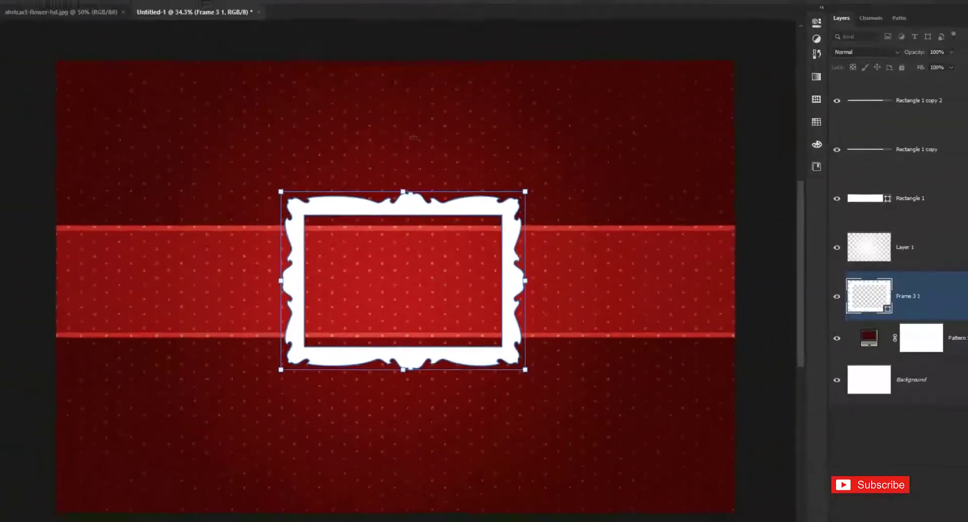
pyautogui.click(498, 21)
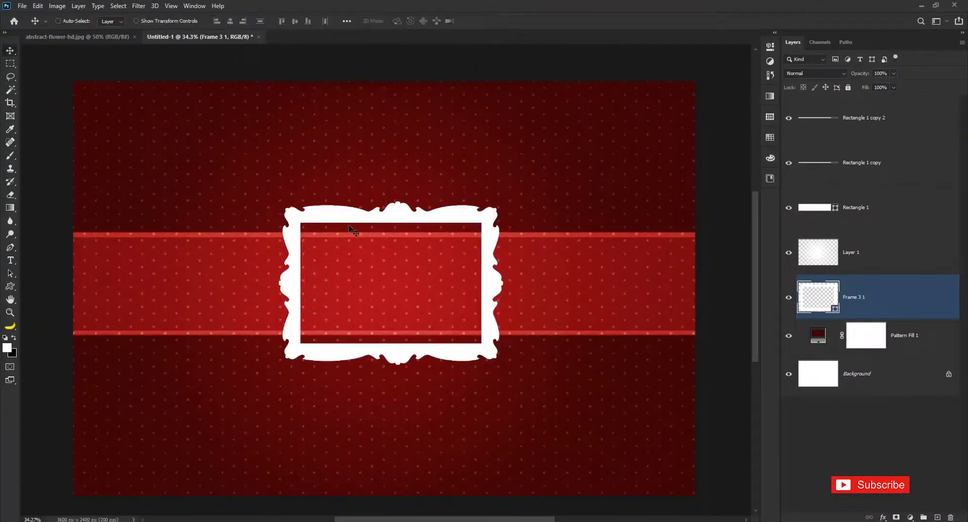
# Step: Set Frame 3 1 to Overlay blend mode and rasterize the layer
pyautogui.click(812, 74)
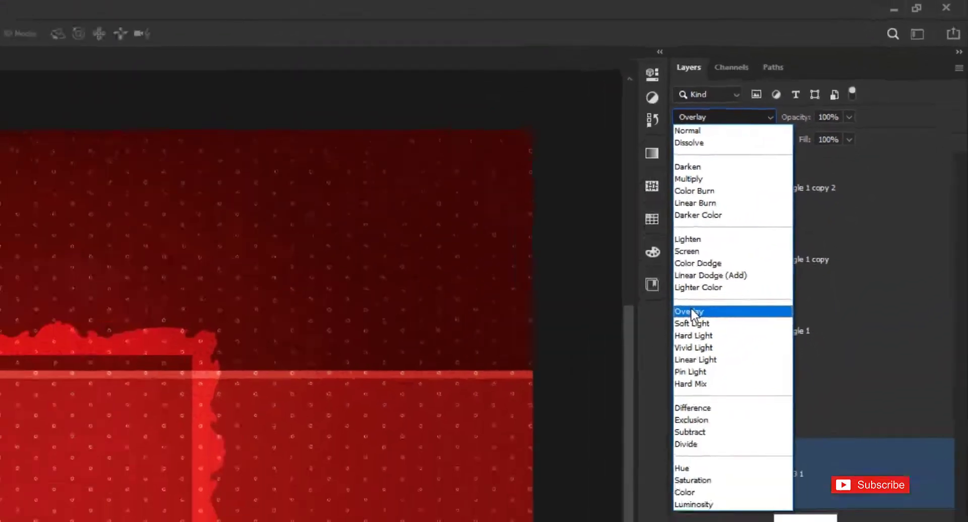
pyautogui.click(589, 429)
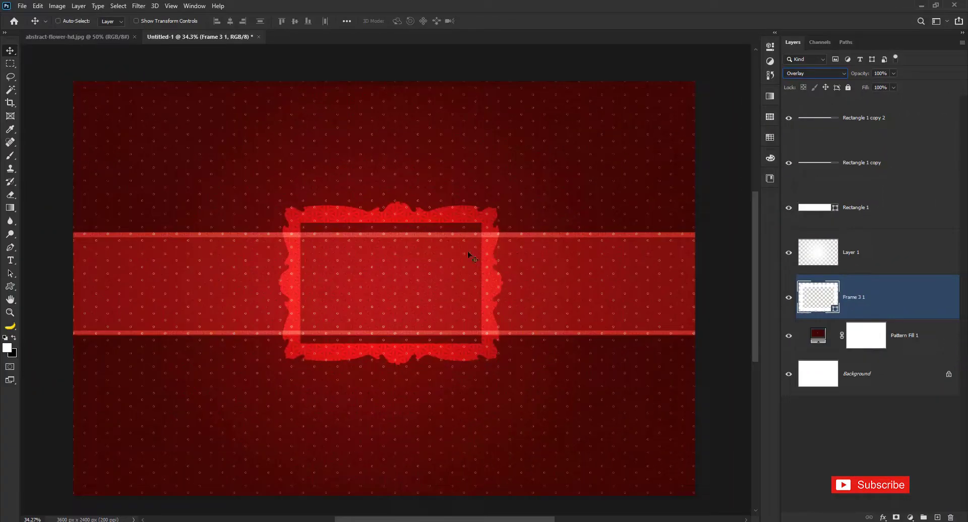
pyautogui.rightClick(889, 302)
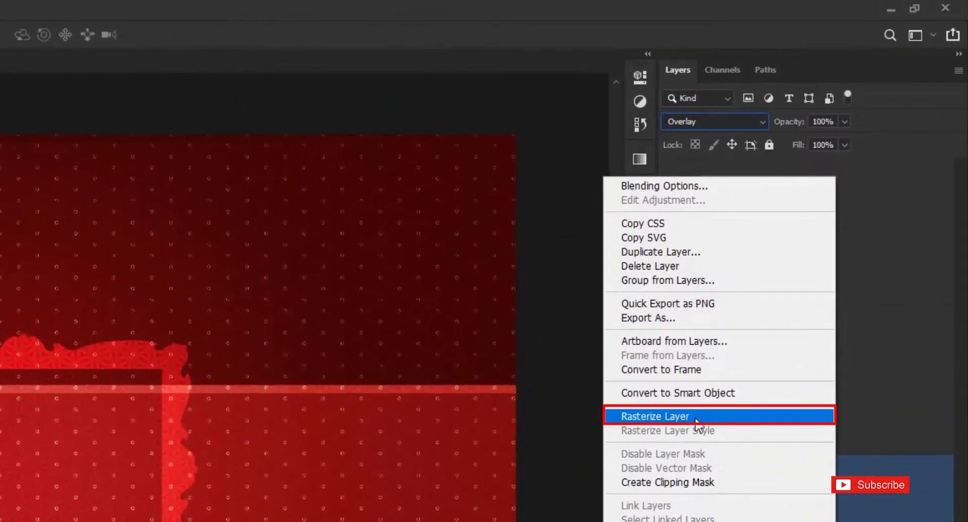
pyautogui.click(671, 417)
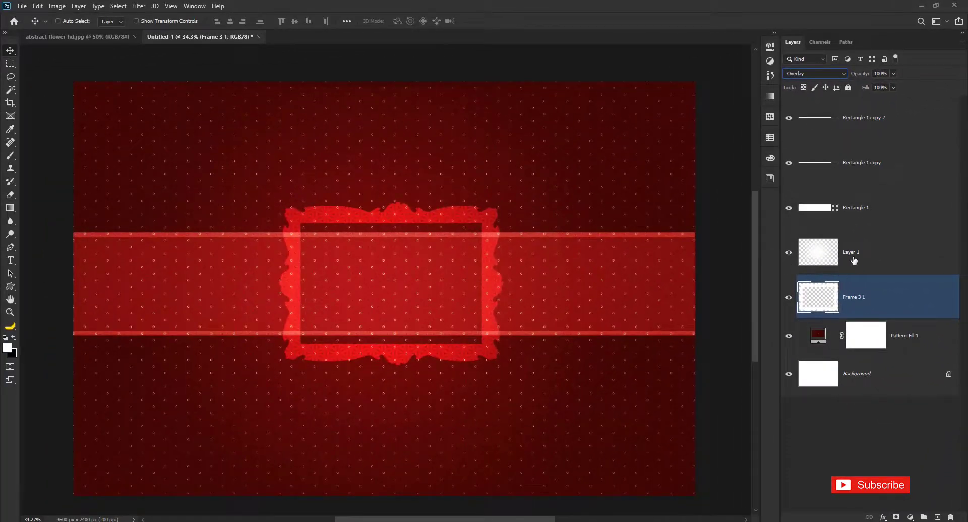
# Step: Add an empty Layer 2 and move it between Layer 1 and Frame 3 1
pyautogui.click(853, 261)
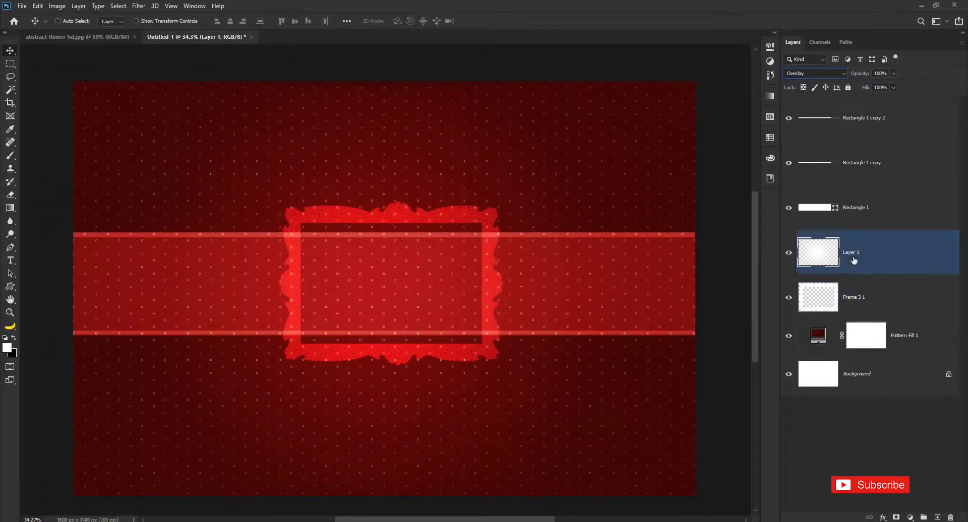
pyautogui.click(937, 517)
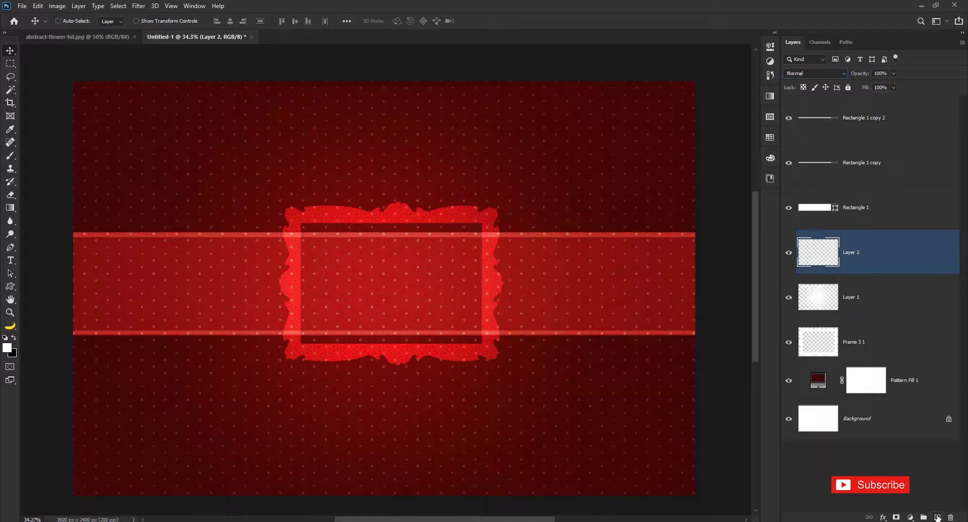
pyautogui.moveTo(869, 262); pyautogui.dragTo(870, 304)
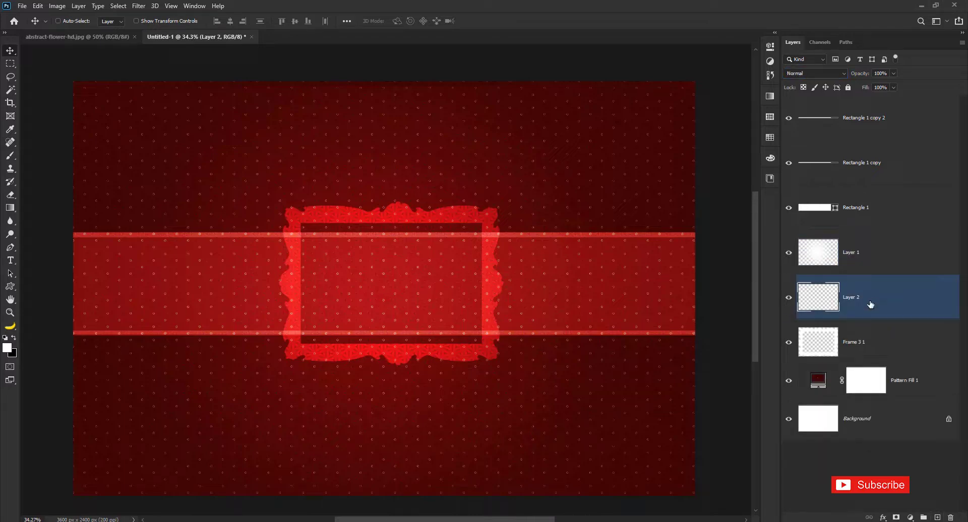
pyautogui.click(864, 349)
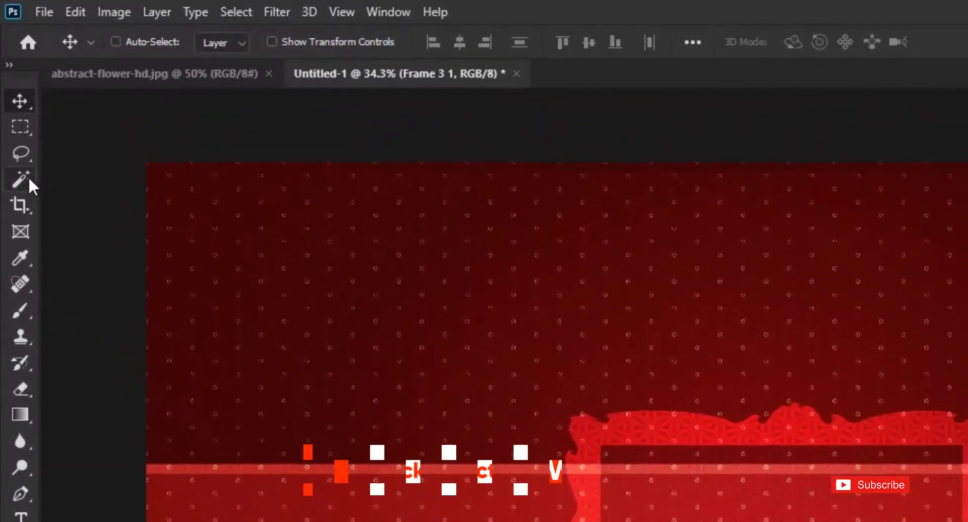
# Step: Magic-wand the frame's inner opening, fill it black on Layer 2, then deselect
pyautogui.click(13, 89)
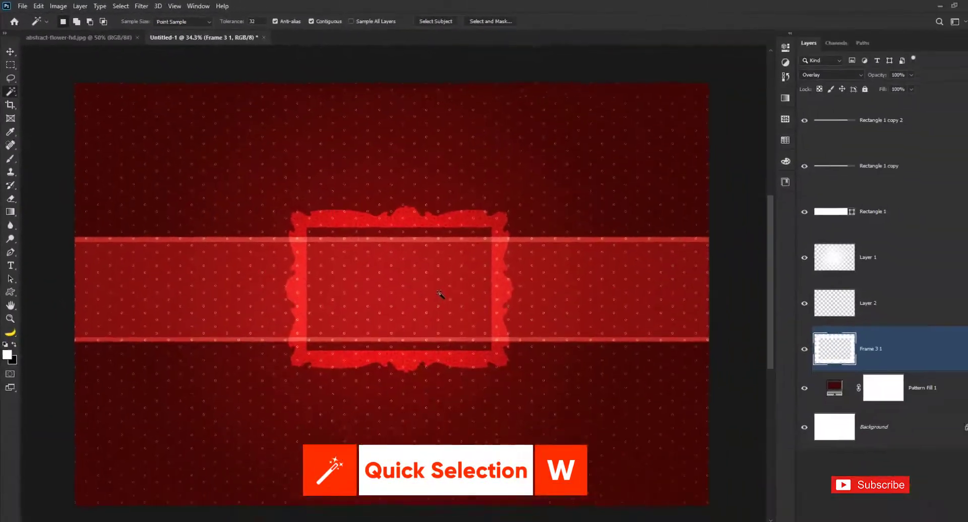
pyautogui.click(432, 288)
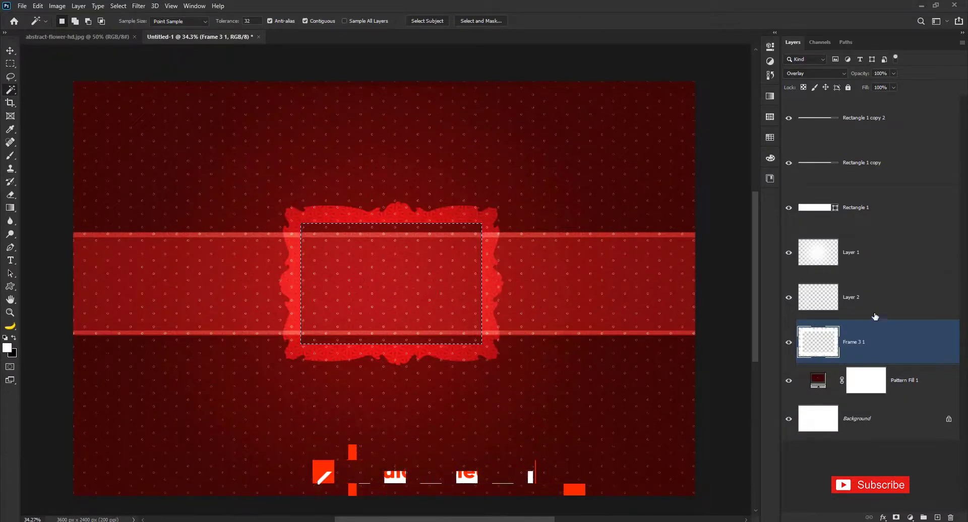
pyautogui.click(893, 299)
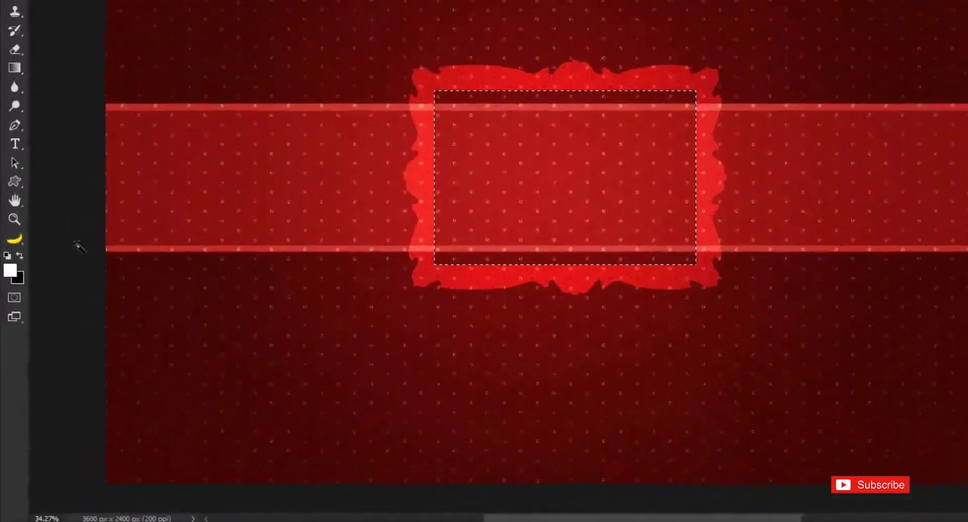
pyautogui.click(24, 192)
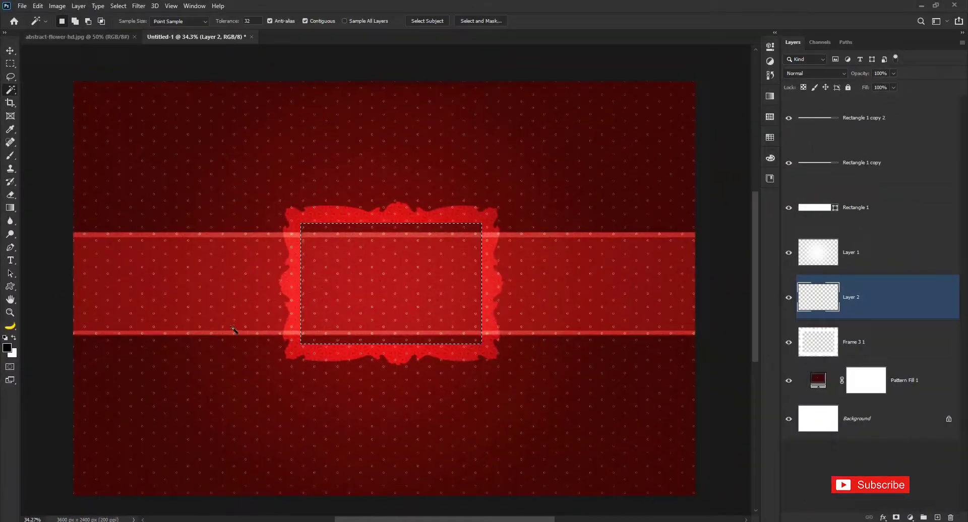
pyautogui.hotkey('alt', 'Delete')
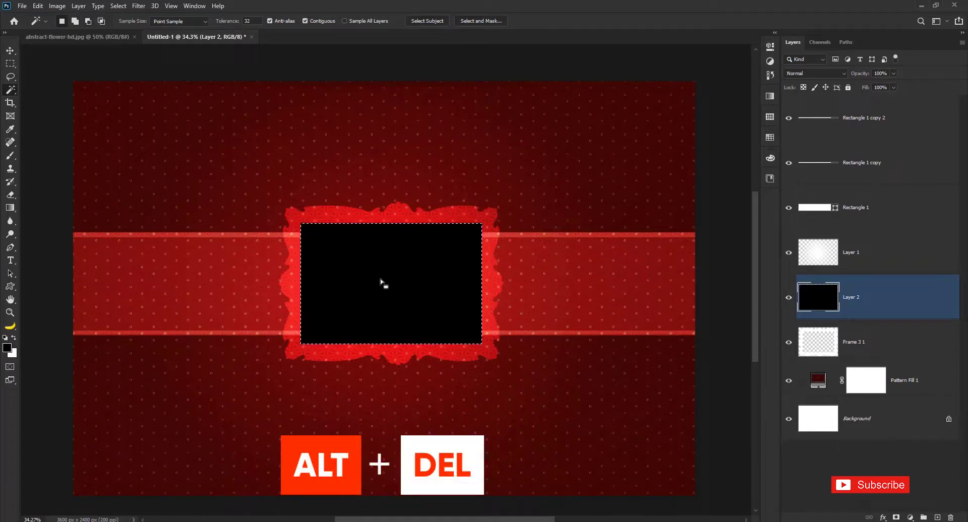
pyautogui.click(118, 5)
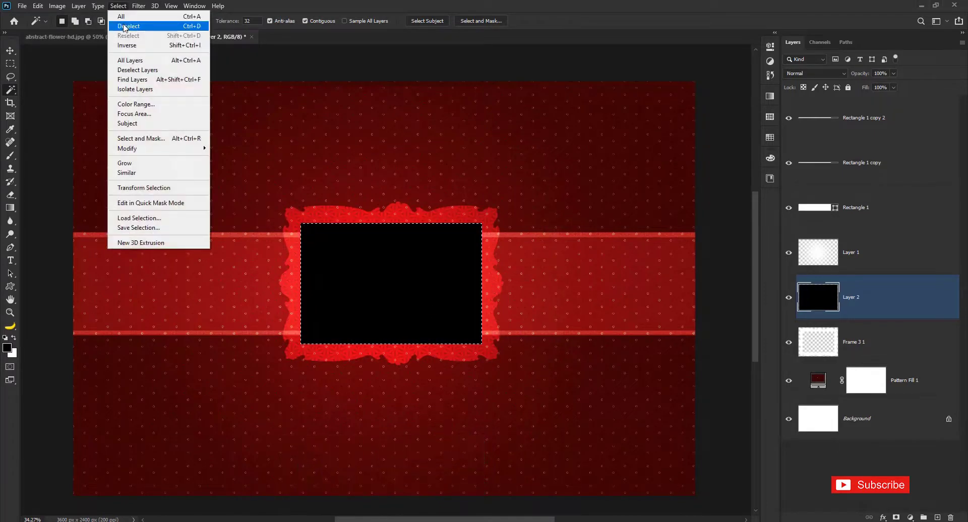
pyautogui.click(124, 27)
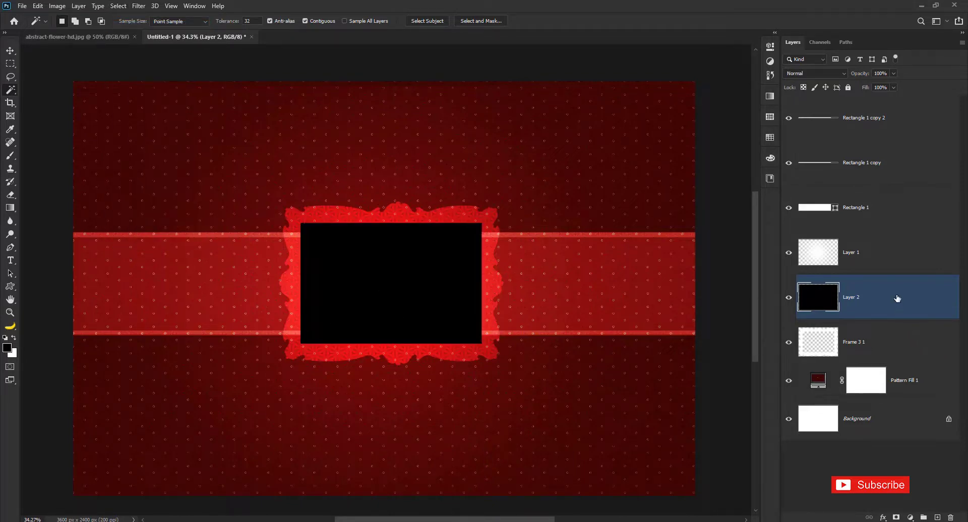
# Step: Load the Rectangle 1 band selection and delete the overlapping Frame 3 1 pixels, then deselect
pyautogui.click(888, 210)
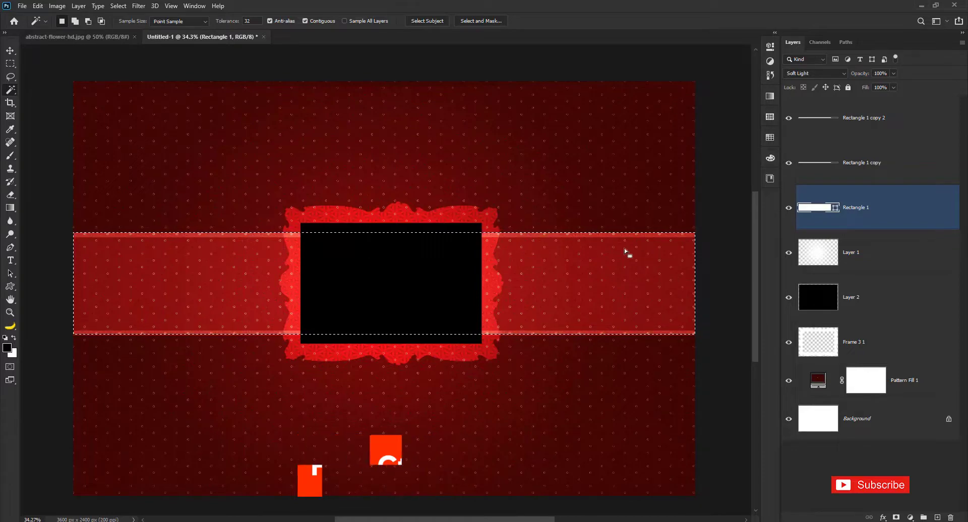
pyautogui.click(882, 343)
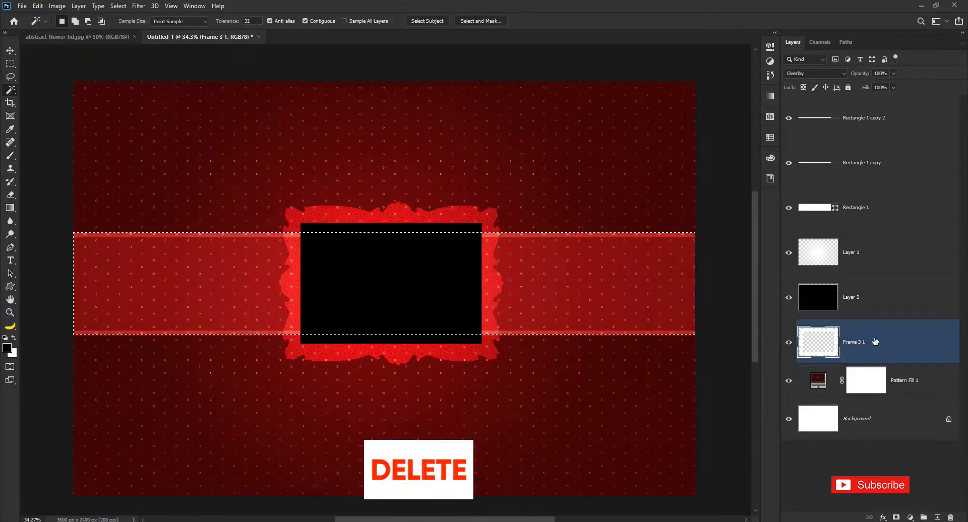
pyautogui.press('Delete')
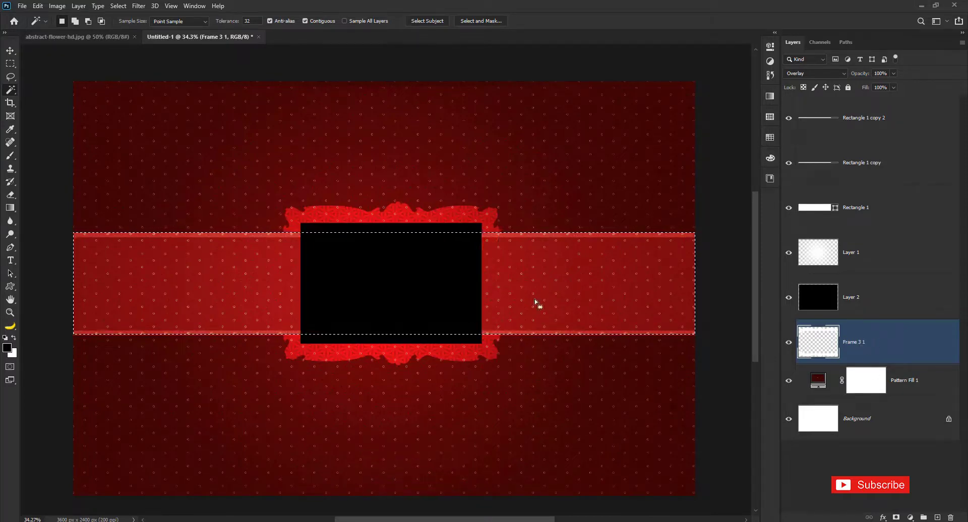
pyautogui.click(128, 26)
pyautogui.click(9, 52)
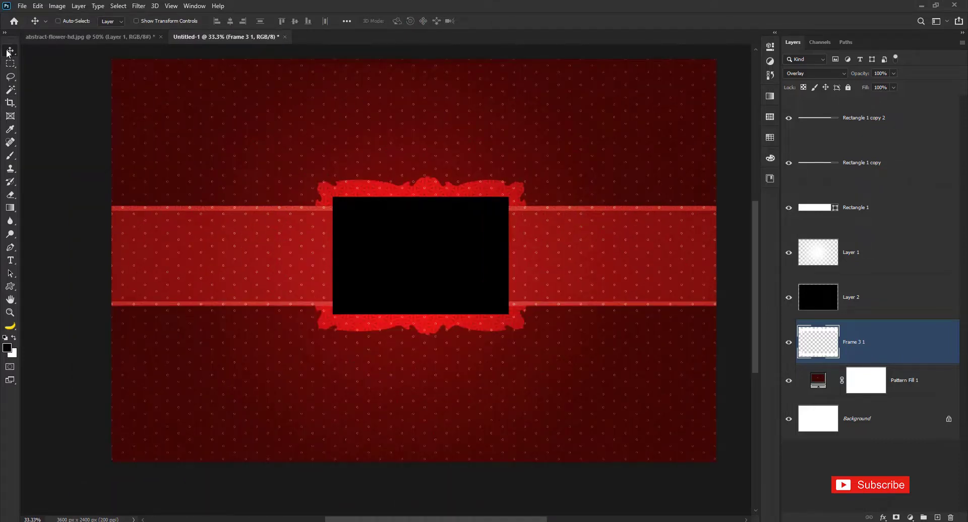
# Step: Open PNG.png from the Desktop as a separate document
pyautogui.click(22, 6)
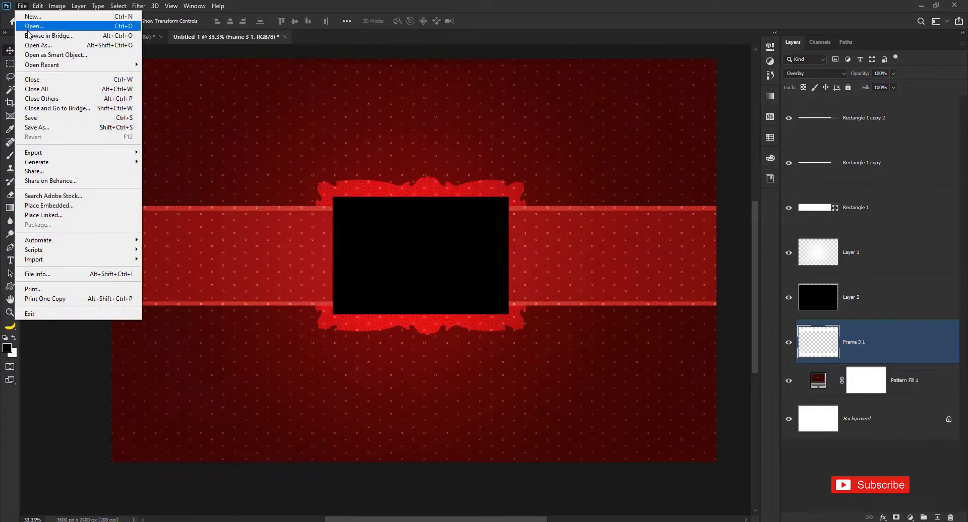
pyautogui.click(28, 29)
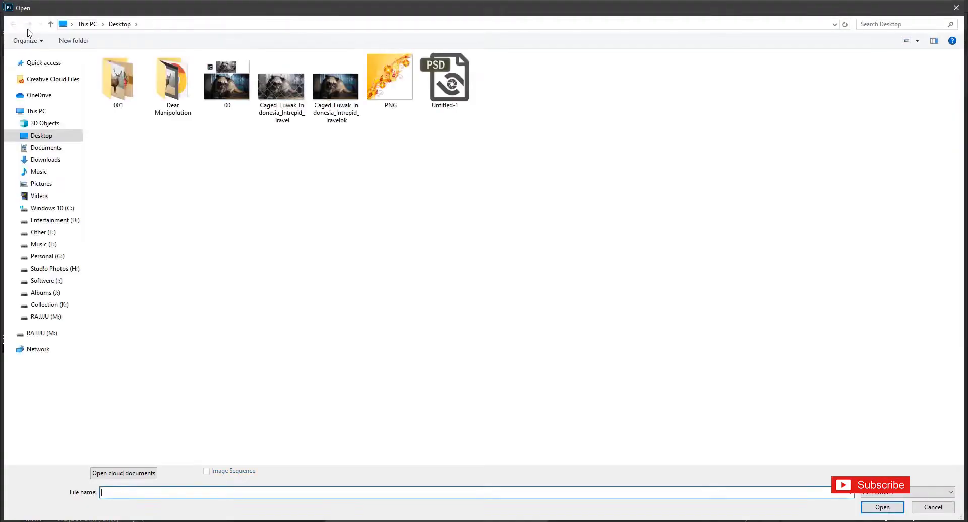
pyautogui.click(383, 81)
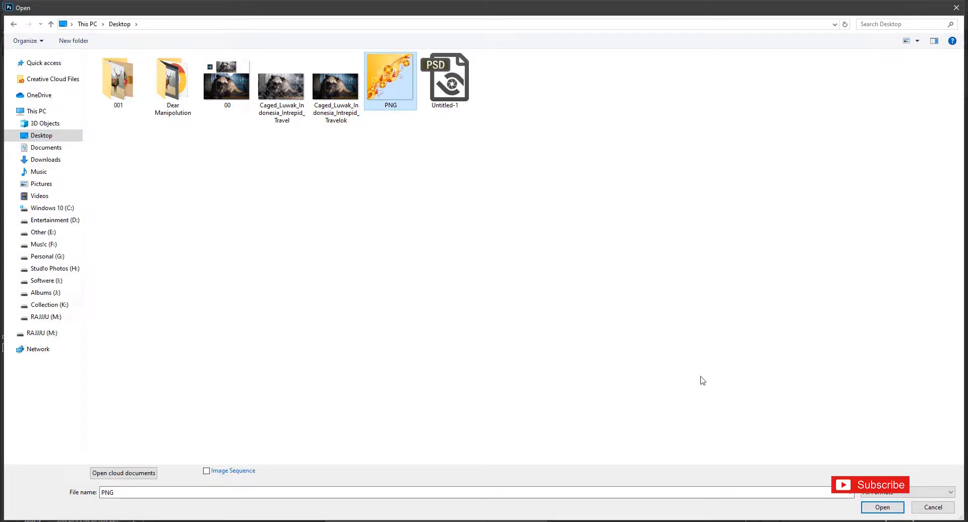
pyautogui.click(882, 507)
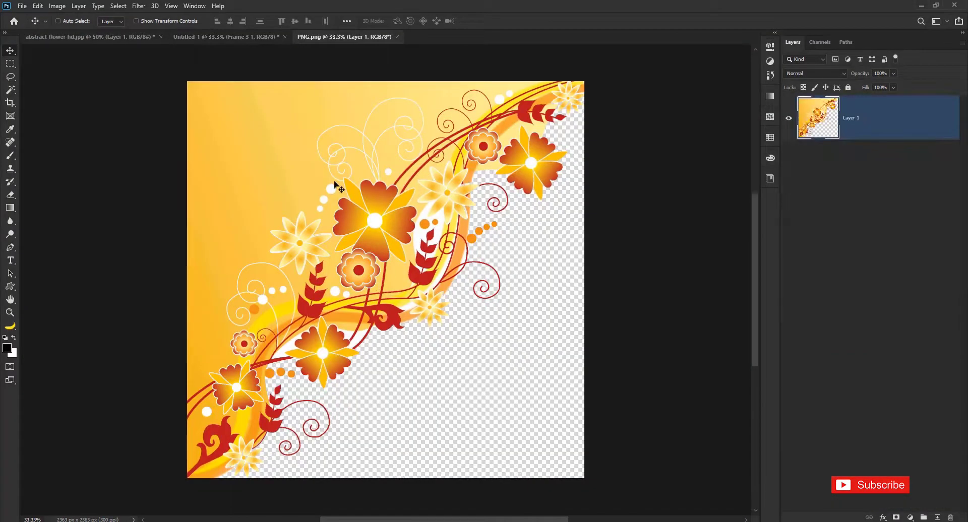
# Step: Copy the floral image into the card as Layer 3, scaled to about 34.55% in the top-left corner
pyautogui.moveTo(334, 181)
pyautogui.mouseDown()
pyautogui.moveTo(311, 179)
pyautogui.moveTo(344, 266)
pyautogui.mouseUp()
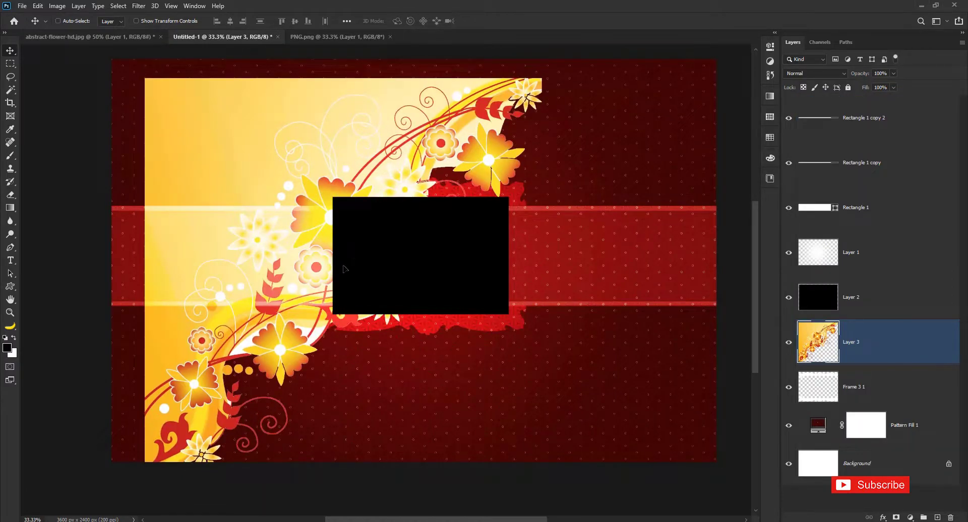
pyautogui.hotkey('ctrl', 't')
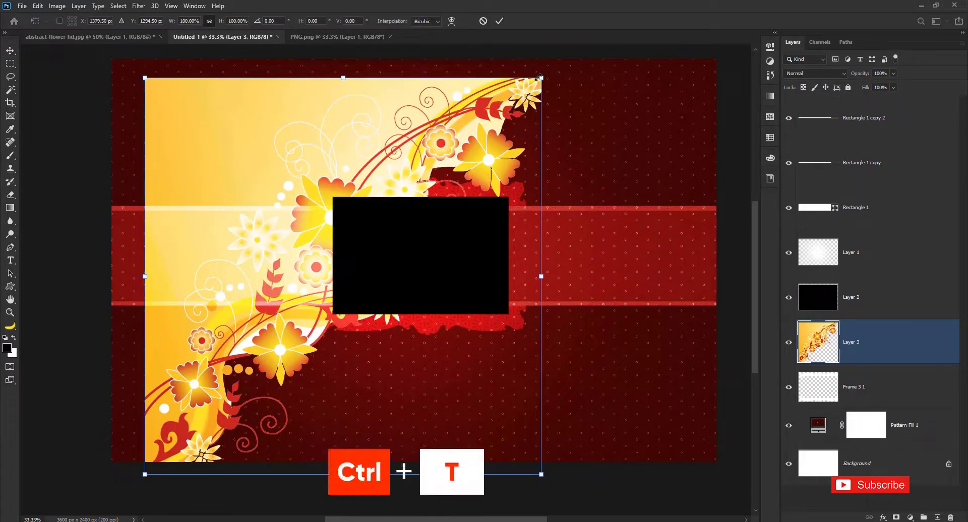
pyautogui.moveTo(540, 79); pyautogui.dragTo(284, 334)
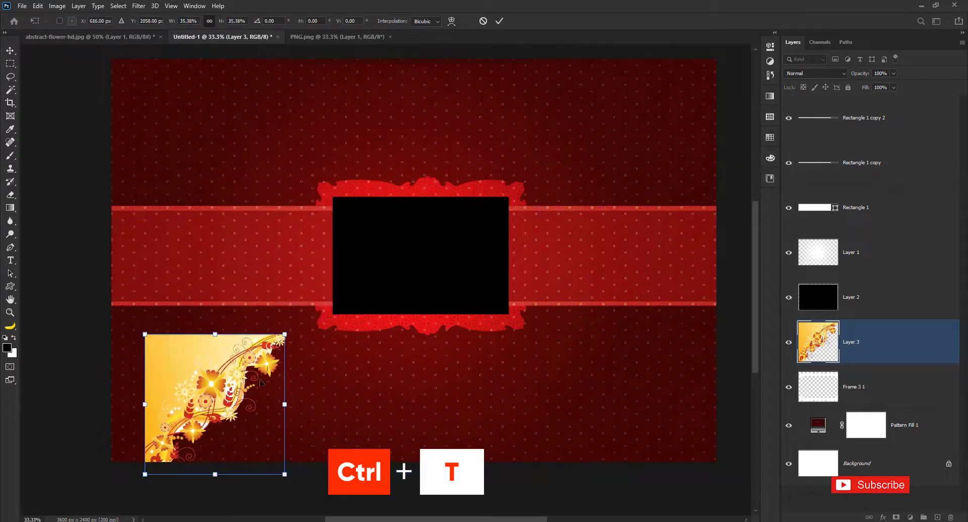
pyautogui.moveTo(246, 399); pyautogui.dragTo(207, 115)
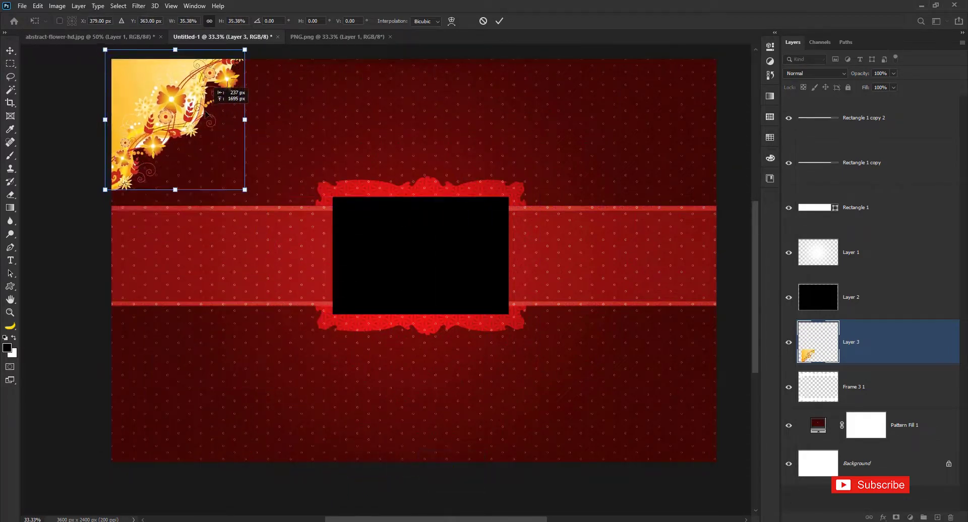
pyautogui.moveTo(245, 190); pyautogui.dragTo(241, 186)
pyautogui.moveTo(221, 145); pyautogui.dragTo(214, 142)
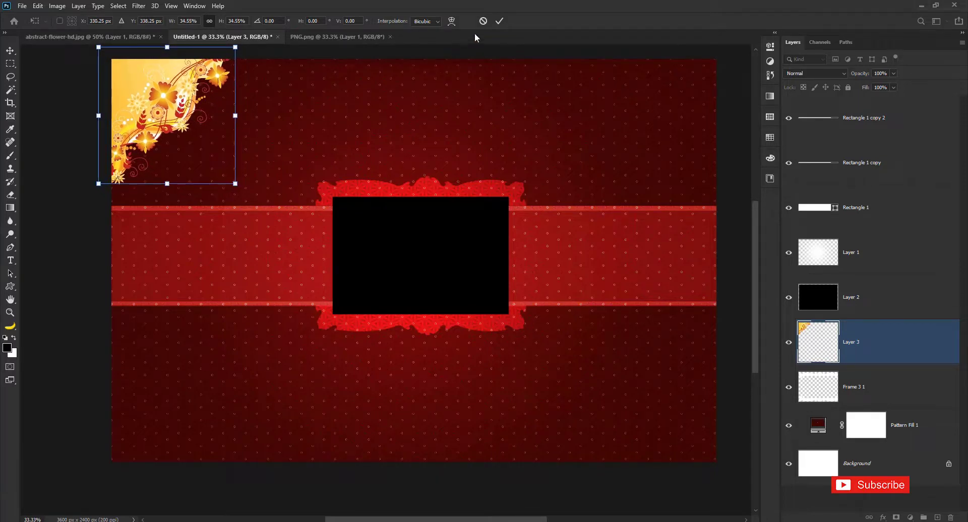
pyautogui.click(500, 21)
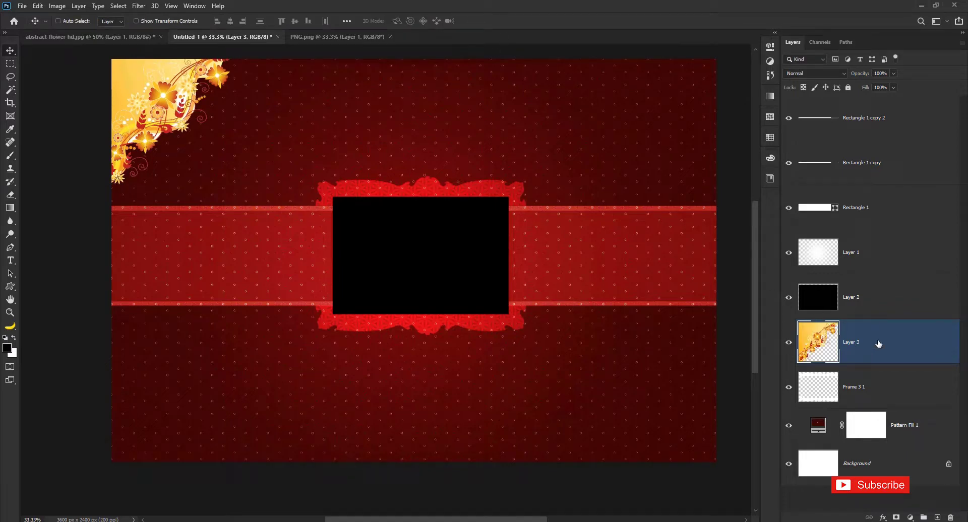
# Step: Add a Channel Mixer clipped to Layer 3, with Blue output Red set to +22
pyautogui.click(910, 517)
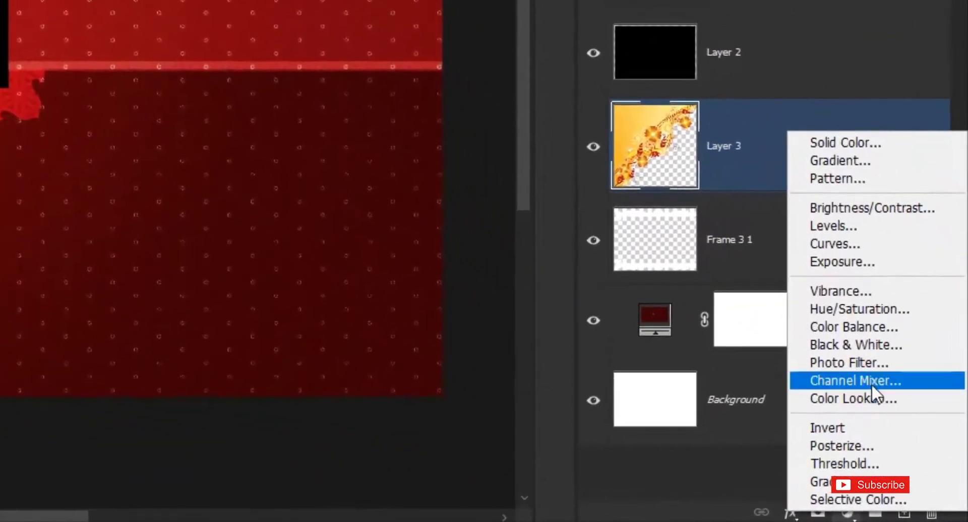
pyautogui.click(861, 379)
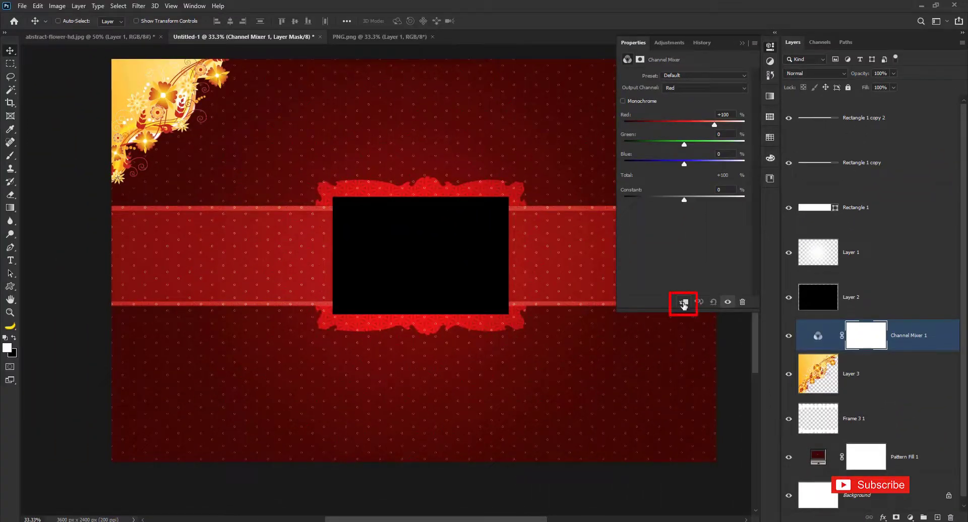
pyautogui.click(683, 302)
pyautogui.moveTo(716, 126); pyautogui.dragTo(681, 124)
pyautogui.click(694, 88)
pyautogui.click(691, 96)
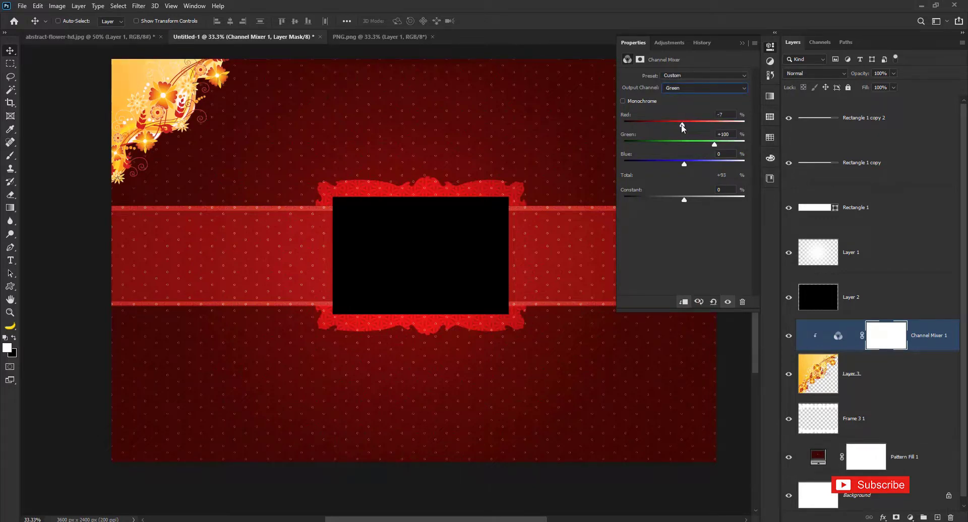
pyautogui.click(694, 88)
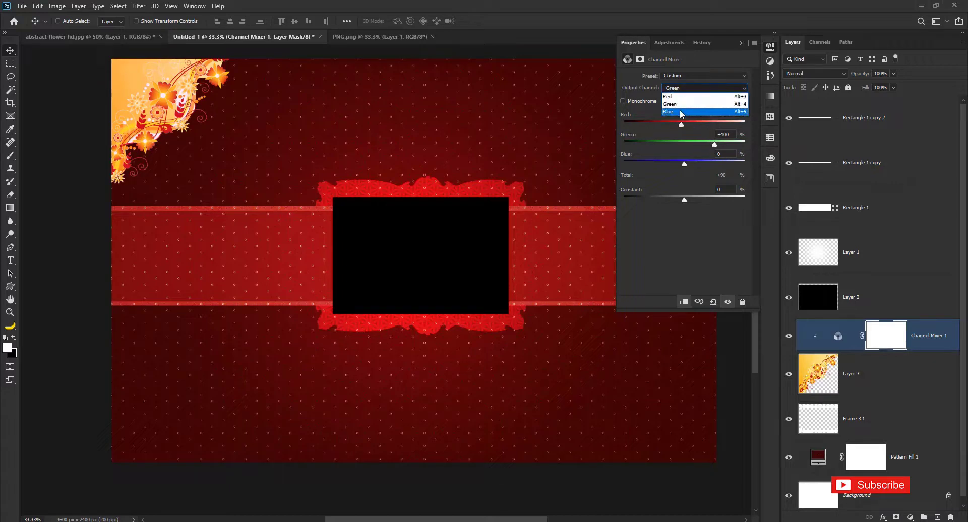
pyautogui.click(686, 103)
pyautogui.moveTo(684, 124); pyautogui.dragTo(700, 125)
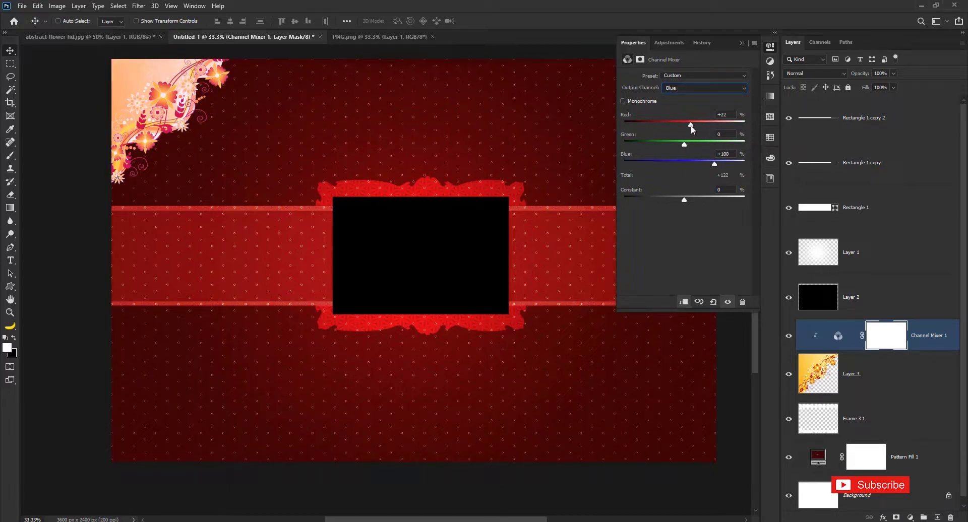
# Step: Toggle the Channel Mixer on and off to compare, then close its Properties panel
pyautogui.click(786, 337)
pyautogui.click(786, 338)
pyautogui.click(787, 339)
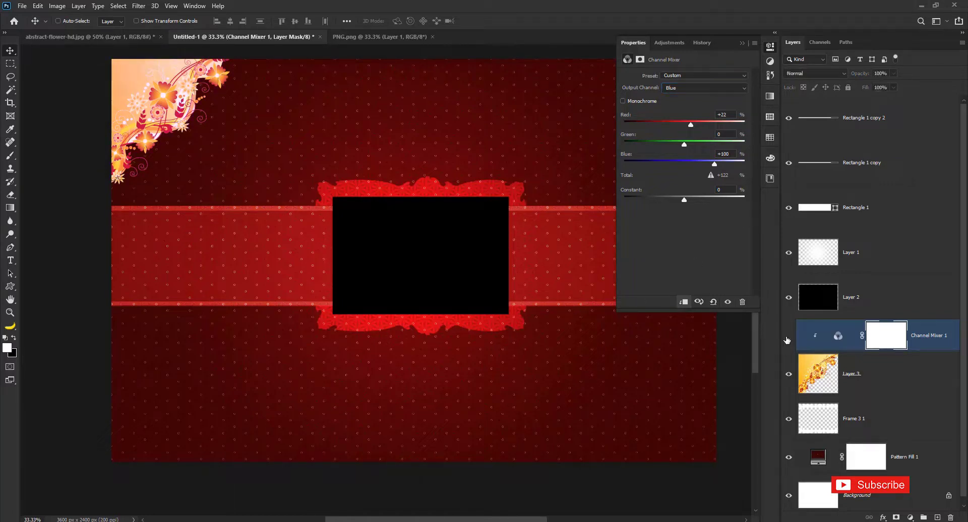
pyautogui.click(787, 340)
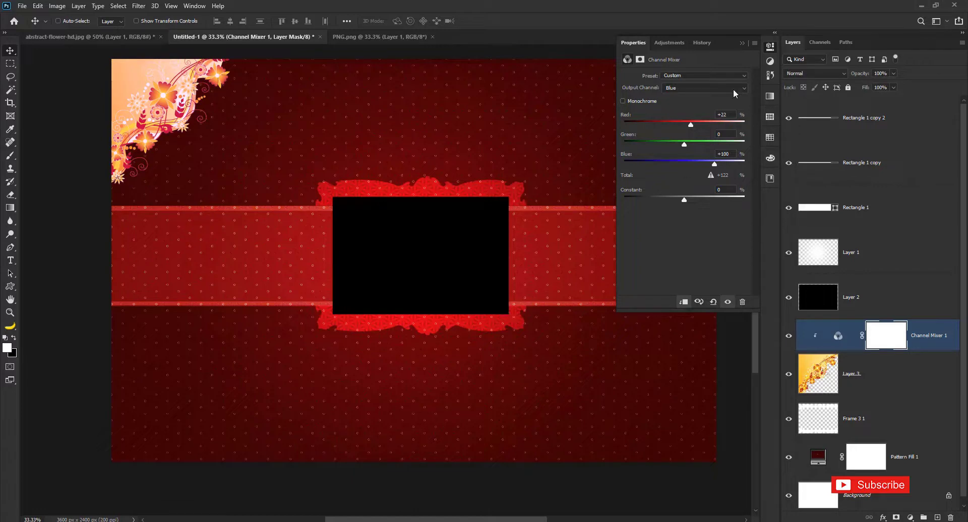
pyautogui.click(769, 47)
# Step: Merge the floral layer with its Channel Mixer adjustment and check the result
pyautogui.click(851, 379)
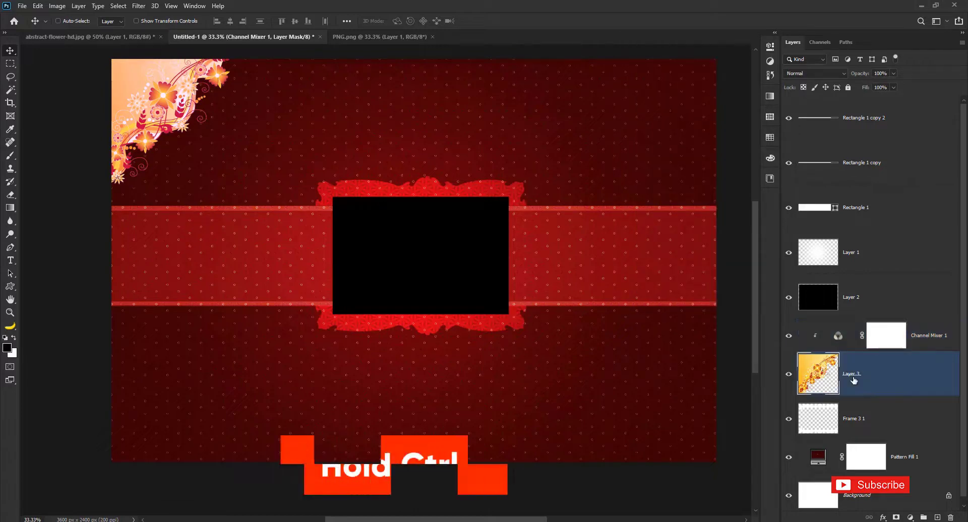
pyautogui.keyDown('ctrl'); pyautogui.click(916, 338); pyautogui.keyUp('ctrl')
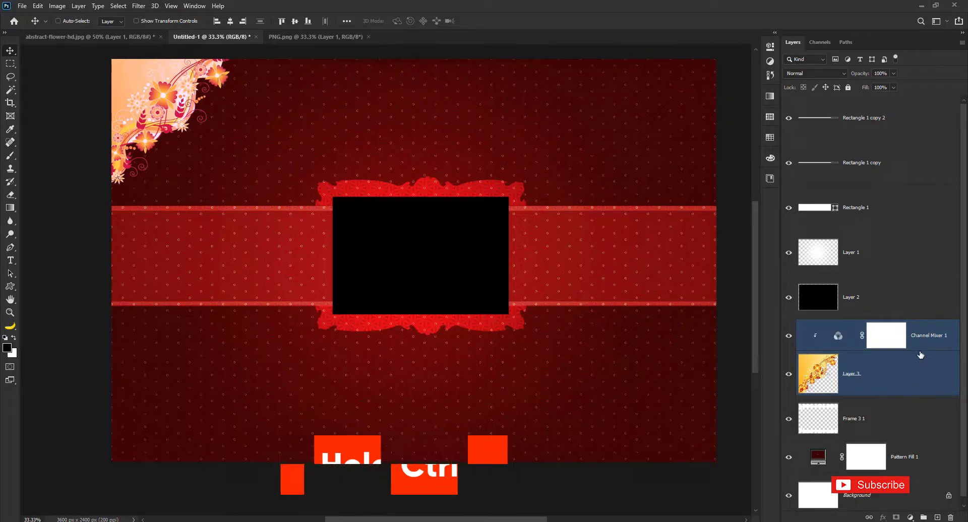
pyautogui.hotkey('ctrl', 'e')
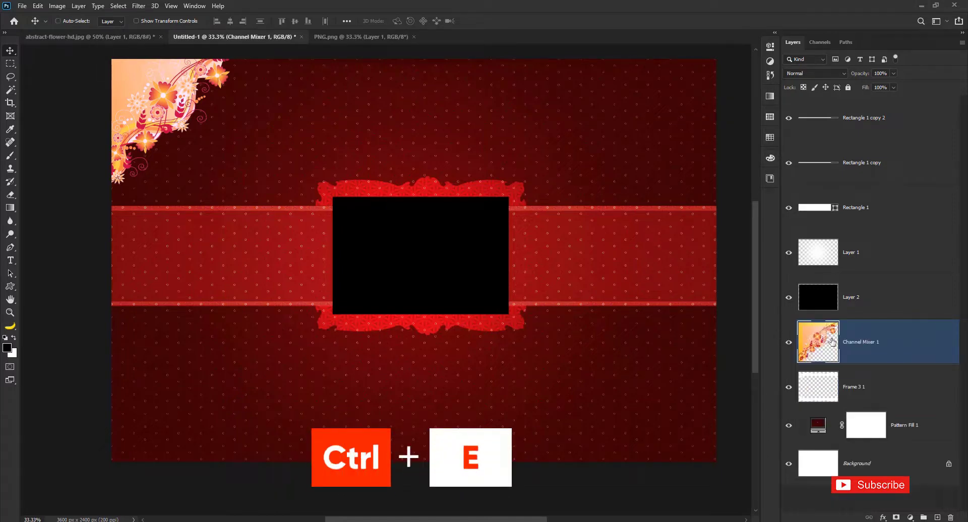
pyautogui.click(789, 344)
pyautogui.click(789, 344)
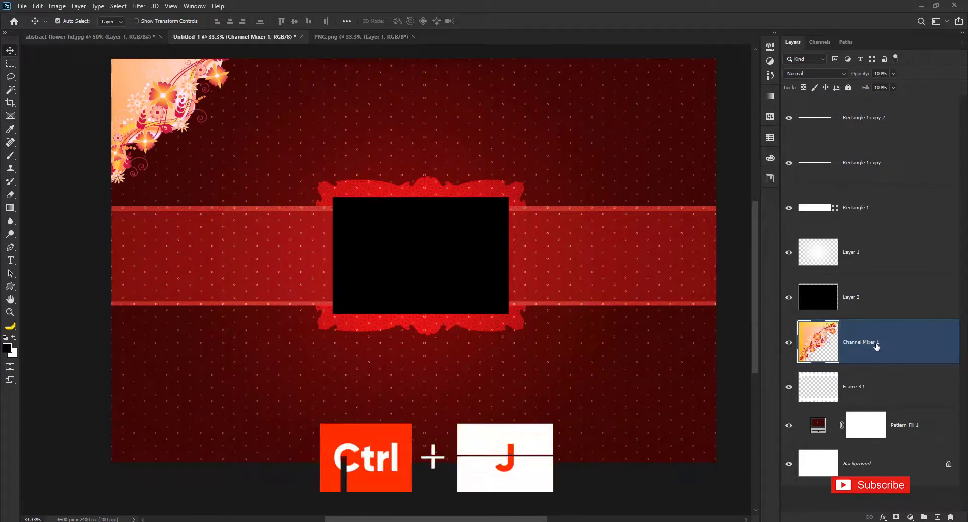
# Step: Duplicate the flower corner, rotate the copy 180°, and shrink it into the bottom-right corner
pyautogui.hotkey('ctrl', 'j')
pyautogui.moveTo(167, 104); pyautogui.dragTo(576, 385)
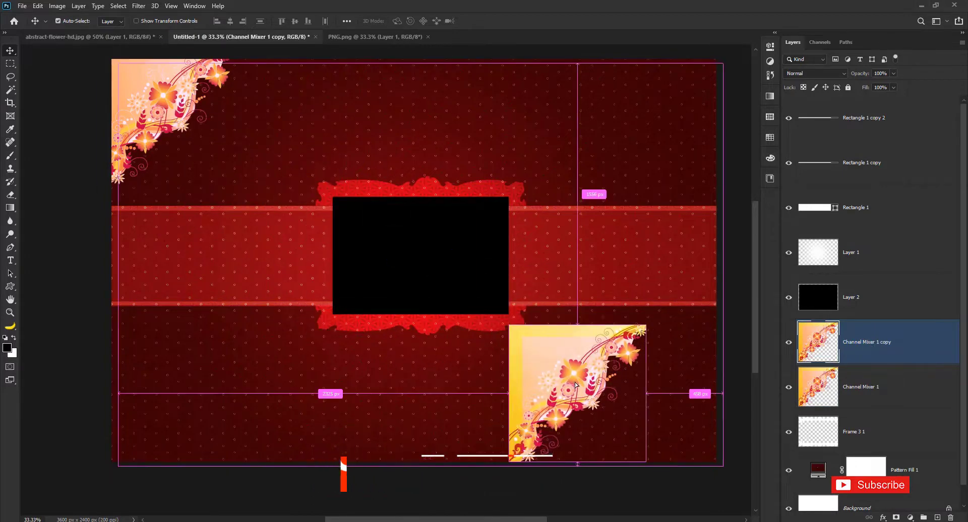
pyautogui.hotkey('ctrl', 't')
pyautogui.rightClick(575, 381)
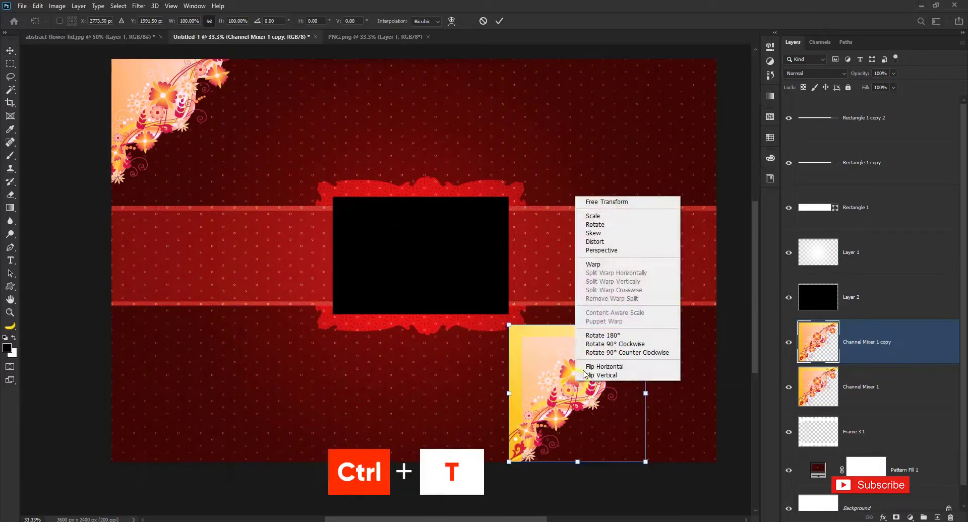
pyautogui.click(600, 335)
pyautogui.moveTo(586, 373); pyautogui.dragTo(668, 391)
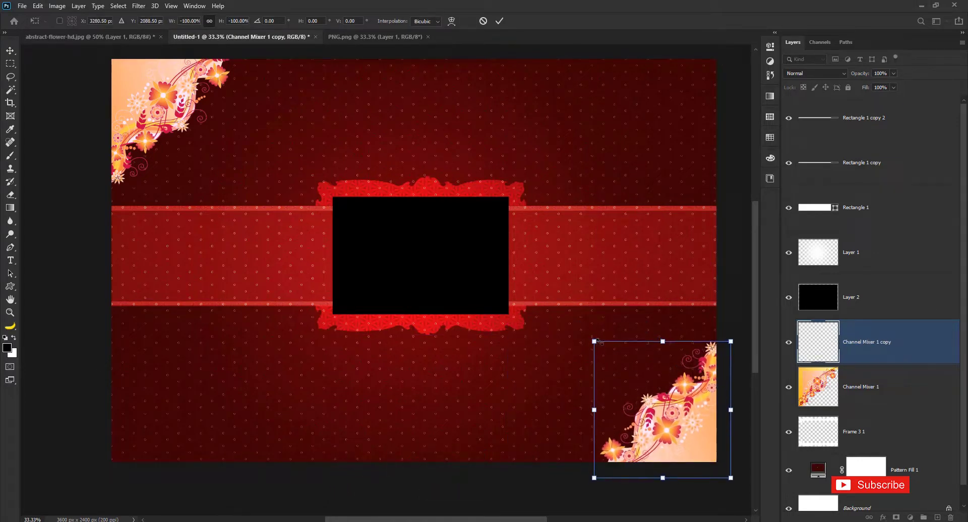
pyautogui.moveTo(600, 343); pyautogui.dragTo(644, 365)
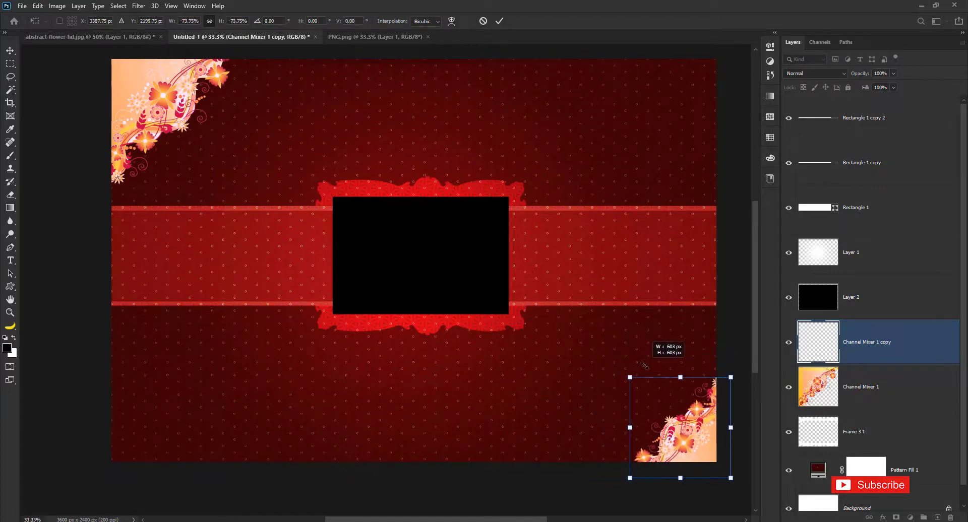
pyautogui.moveTo(673, 445); pyautogui.dragTo(673, 443)
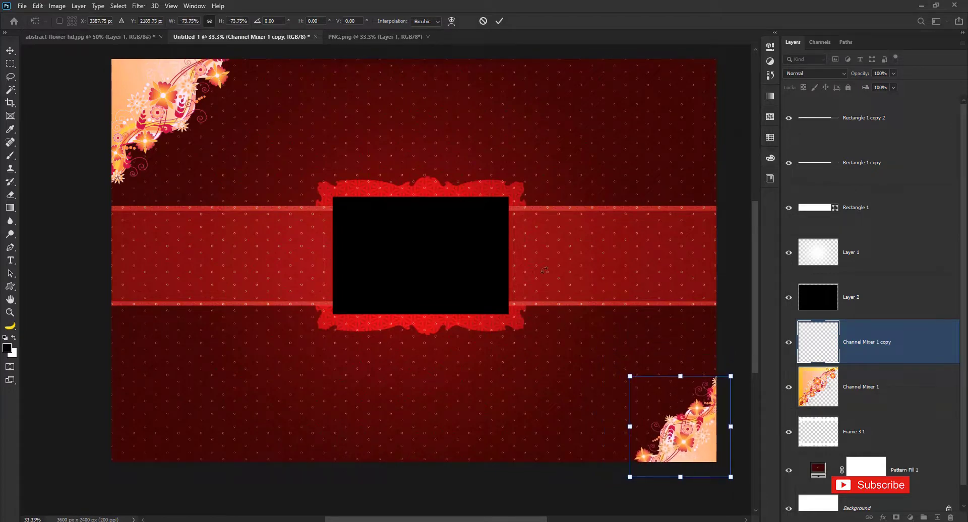
pyautogui.click(498, 21)
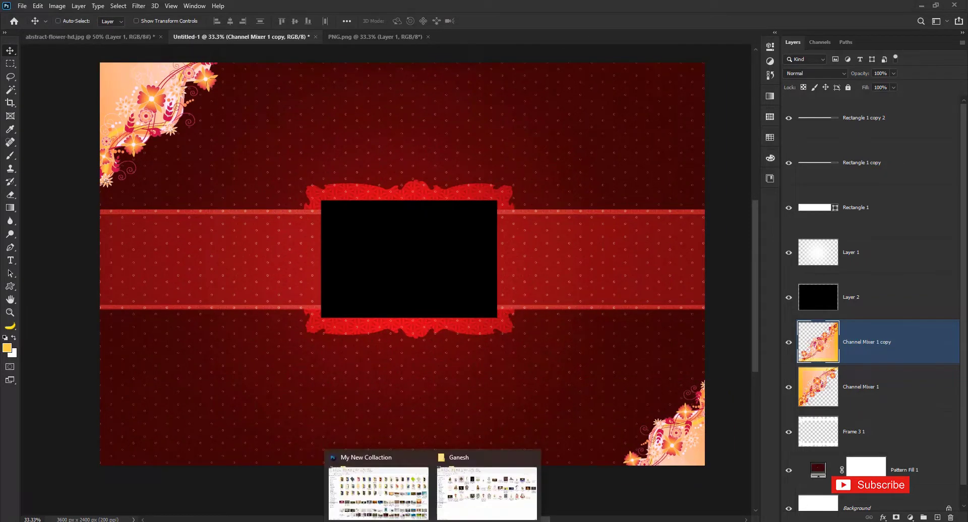
# Step: Drag the 11_1029_b Ganesha image from the Ganesh folder onto the frame centre
pyautogui.click(462, 515)
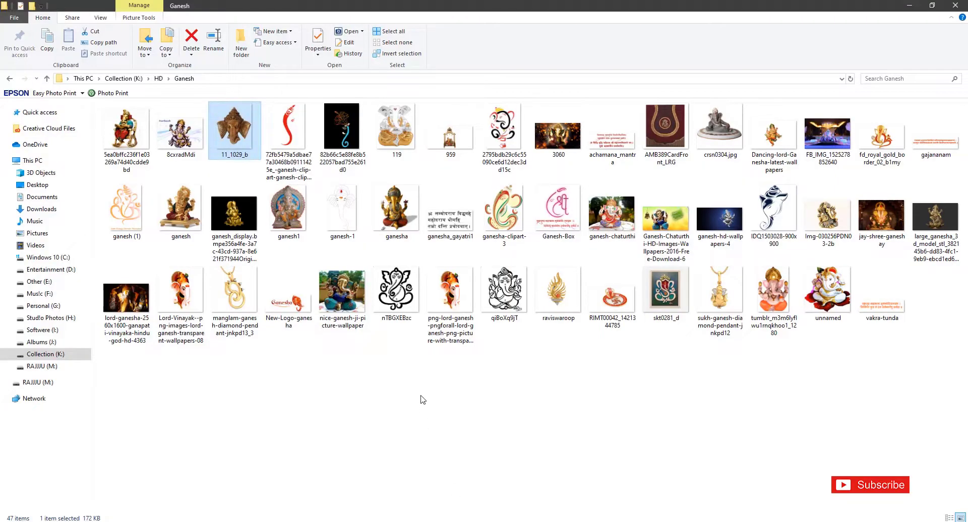
pyautogui.click(452, 298)
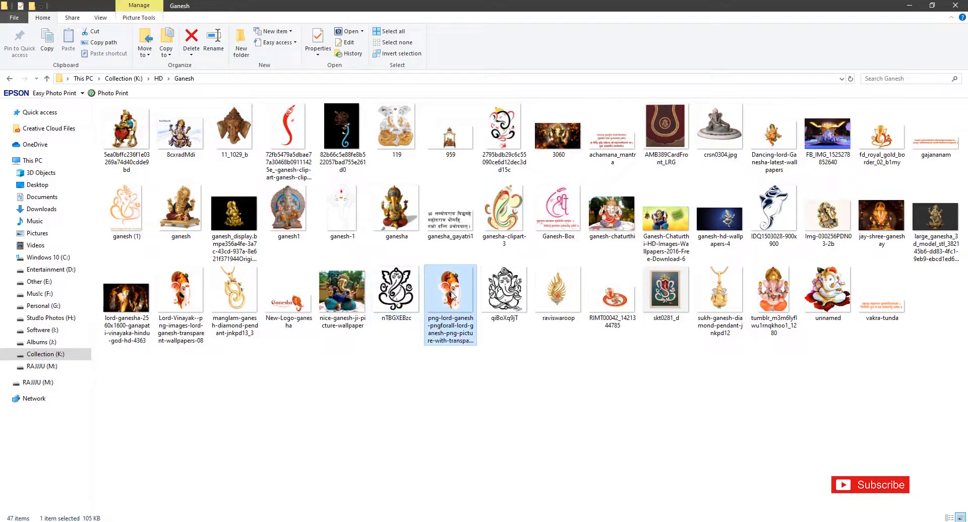
pyautogui.click(242, 143)
pyautogui.moveTo(239, 141)
pyautogui.mouseDown()
pyautogui.moveTo(457, 519)
pyautogui.moveTo(417, 416)
pyautogui.mouseUp()
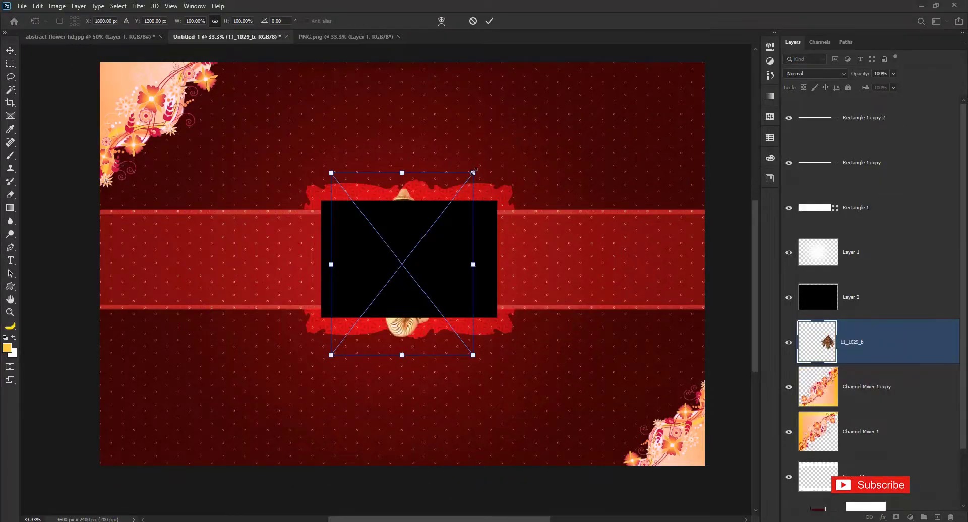
# Step: Scale the placed 11_1029_b Ganesha image to 36.65% and centre it below the black frame
pyautogui.moveTo(473, 172); pyautogui.dragTo(384, 281)
pyautogui.moveTo(380, 332); pyautogui.dragTo(442, 396)
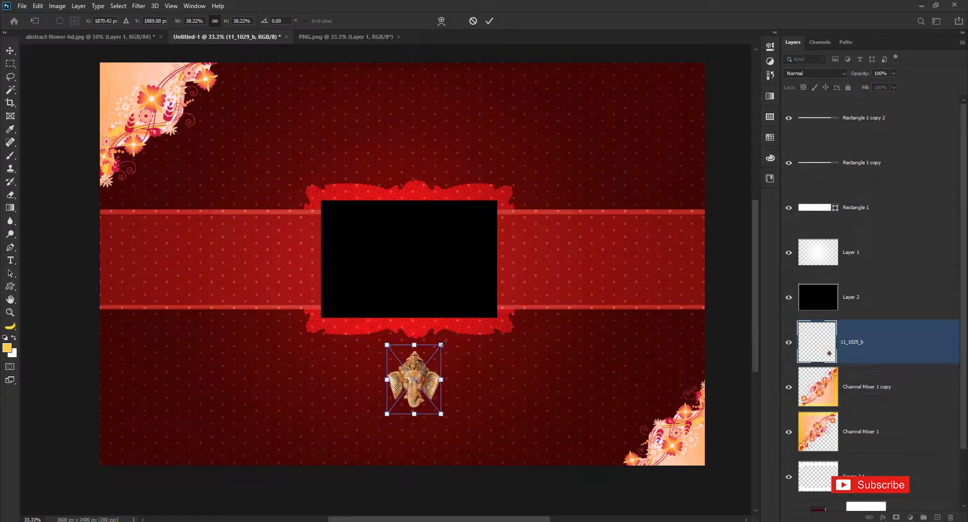
pyautogui.moveTo(441, 345); pyautogui.dragTo(439, 348)
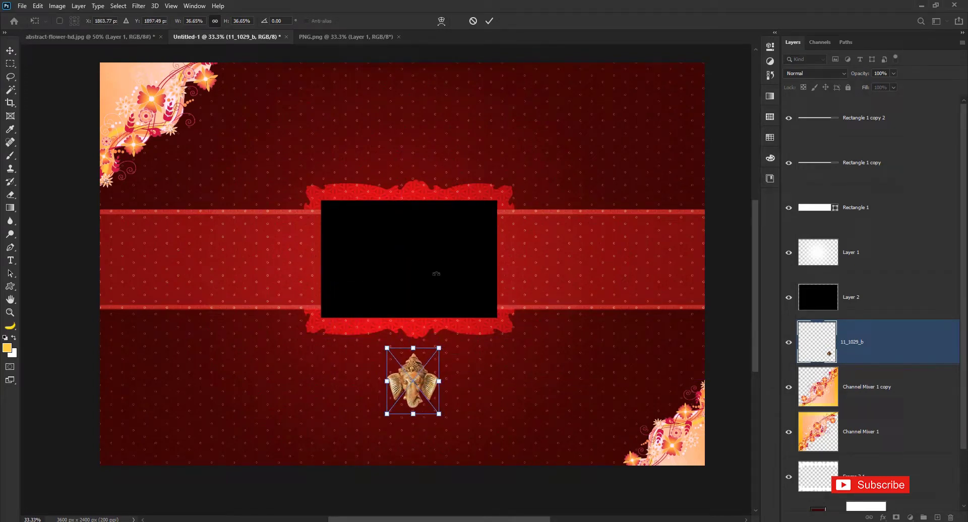
pyautogui.click(489, 21)
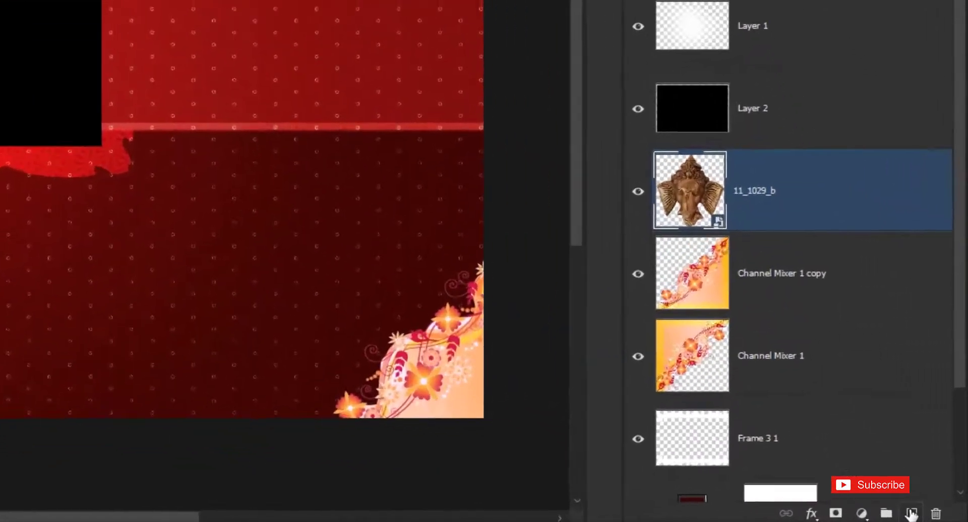
# Step: Paint a yellow glow over the Ganesha with a 400 px brush on a new layer
pyautogui.click(937, 518)
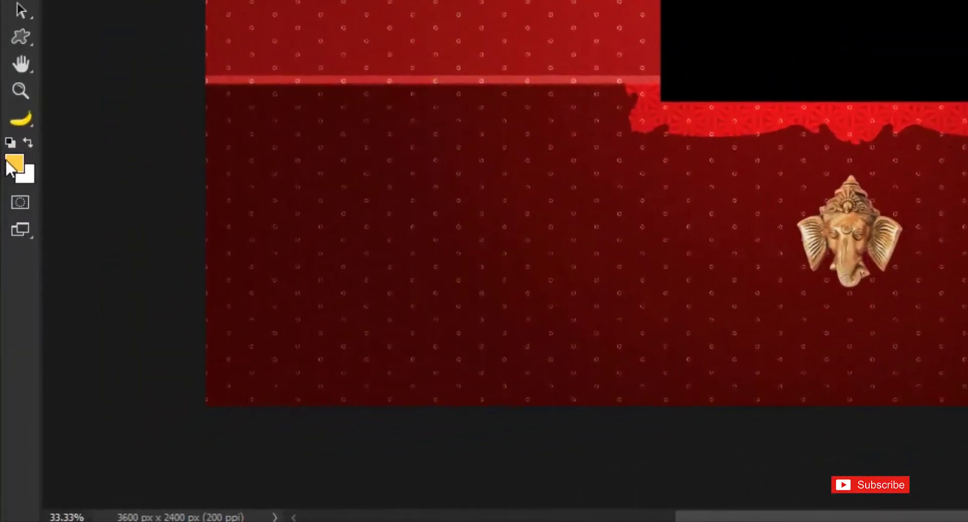
pyautogui.click(15, 164)
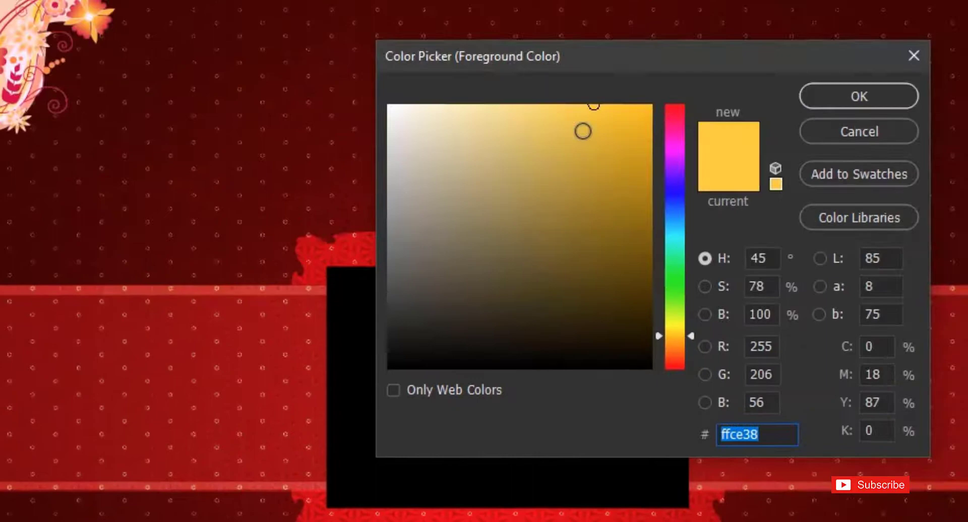
pyautogui.click(571, 139)
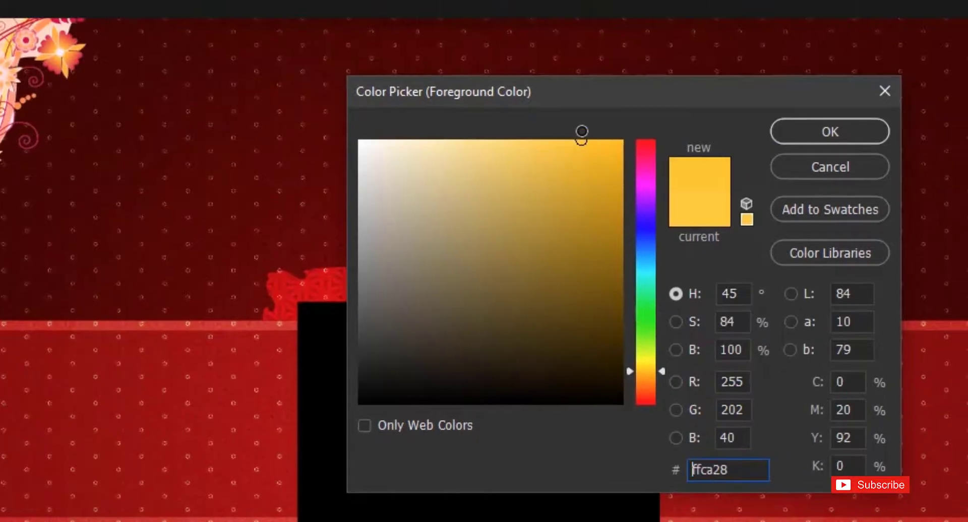
pyautogui.click(793, 133)
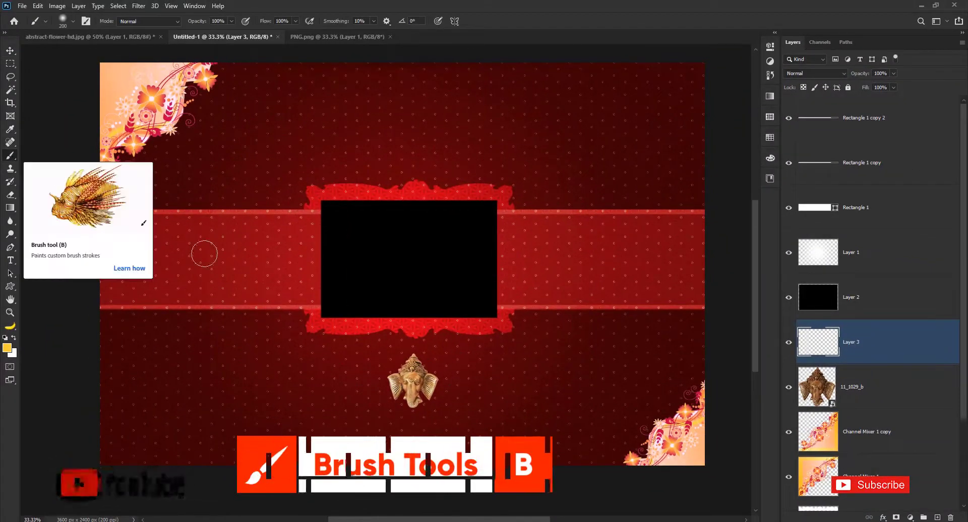
pyautogui.click(11, 156)
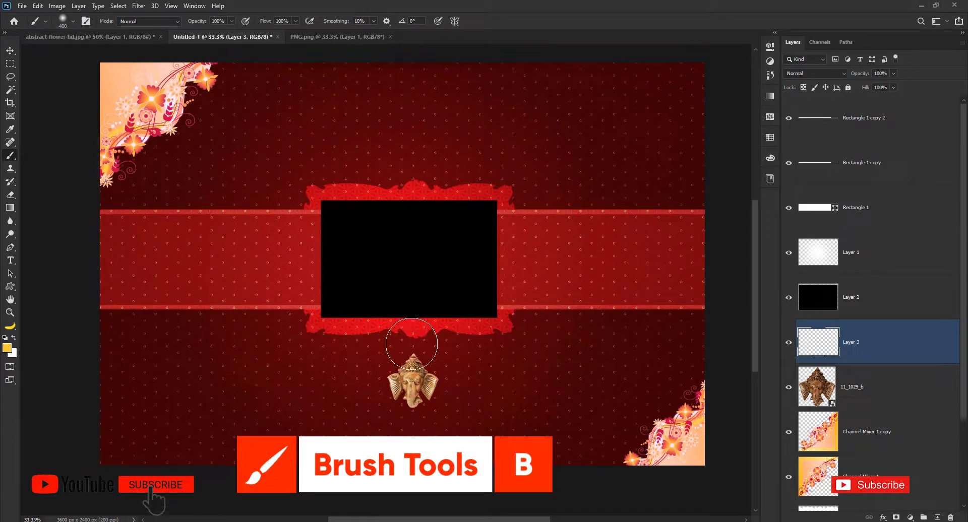
pyautogui.press(']')
pyautogui.press(']')
pyautogui.press(']')
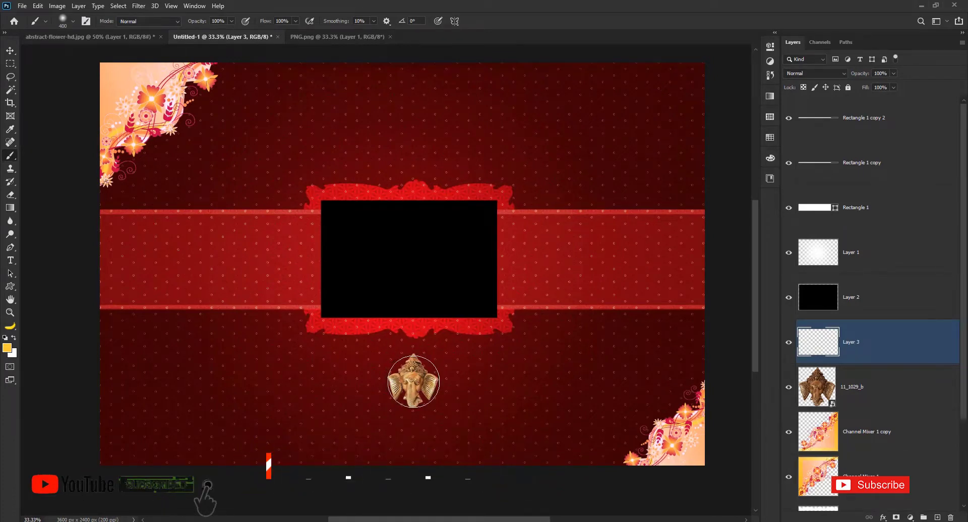
pyautogui.click(412, 379)
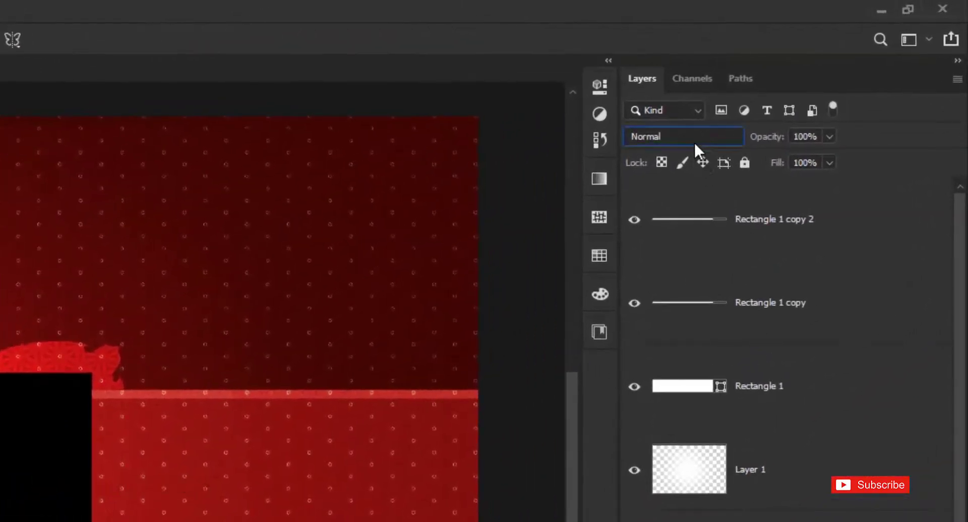
# Step: Set the glow layer to Overlay blending and toggle it to compare
pyautogui.click(695, 144)
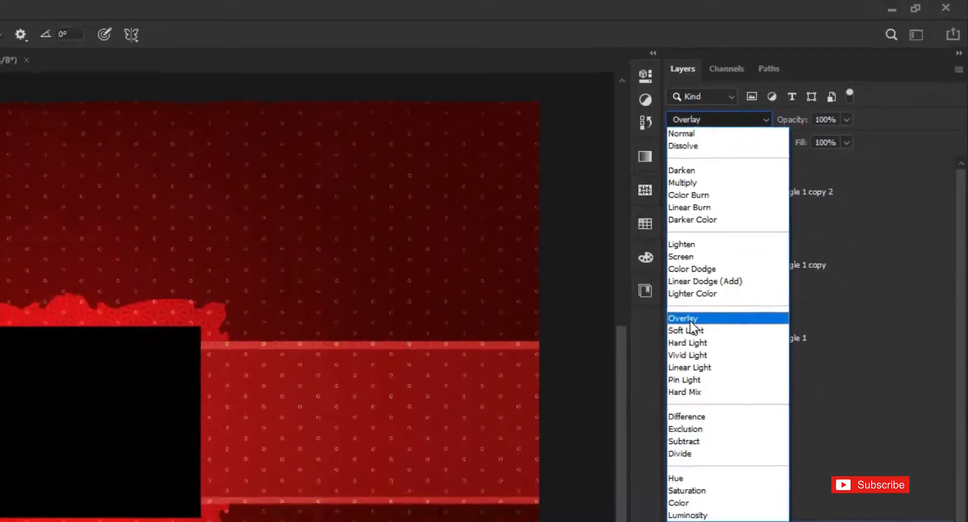
pyautogui.click(645, 363)
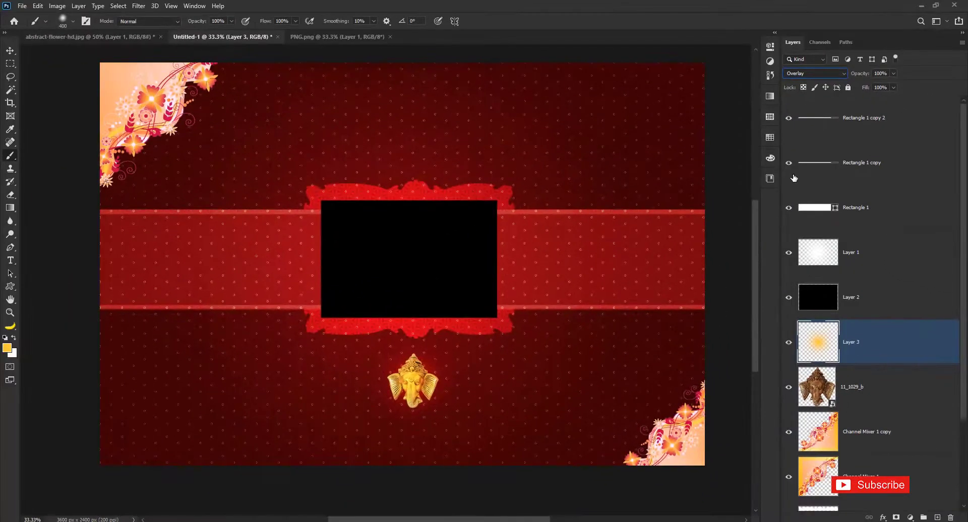
pyautogui.click(788, 342)
pyautogui.click(788, 342)
# Step: Close the PNG.png document without saving changes
pyautogui.click(11, 50)
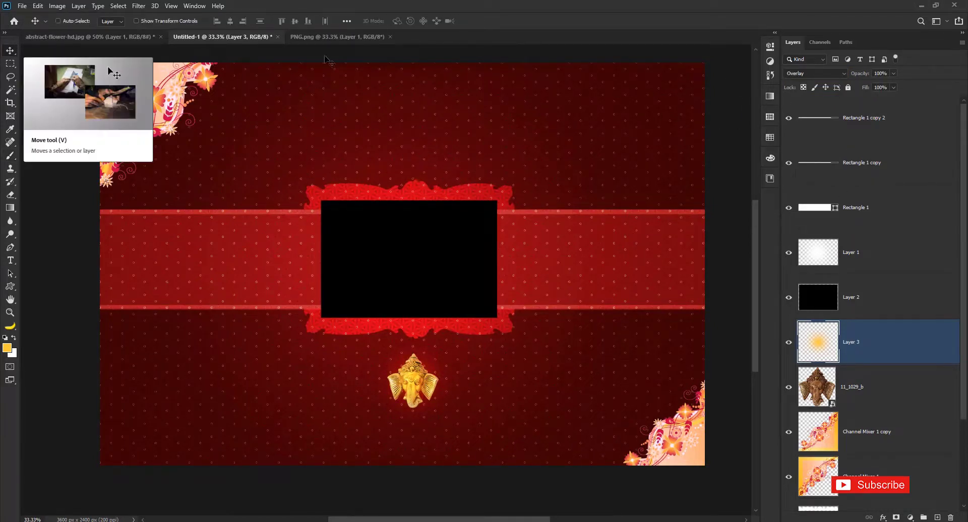
pyautogui.click(342, 37)
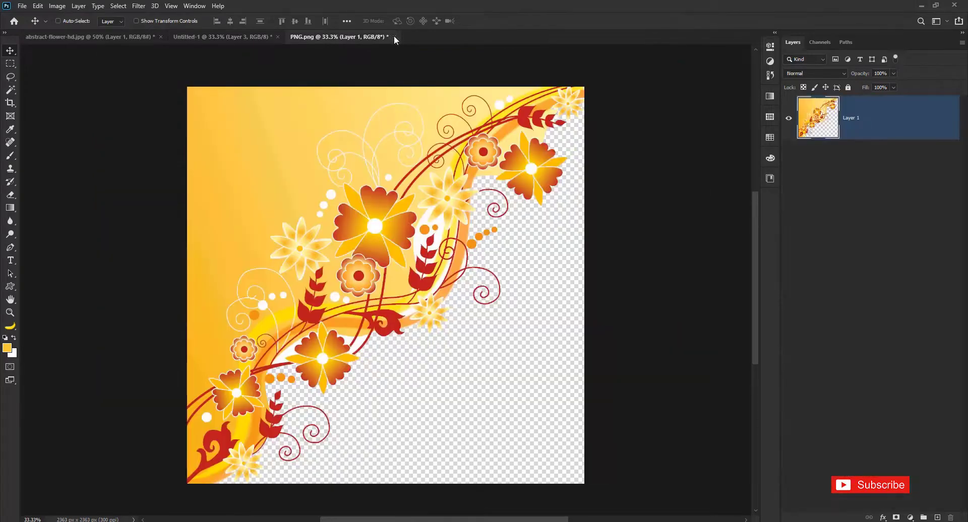
pyautogui.click(393, 36)
pyautogui.click(480, 199)
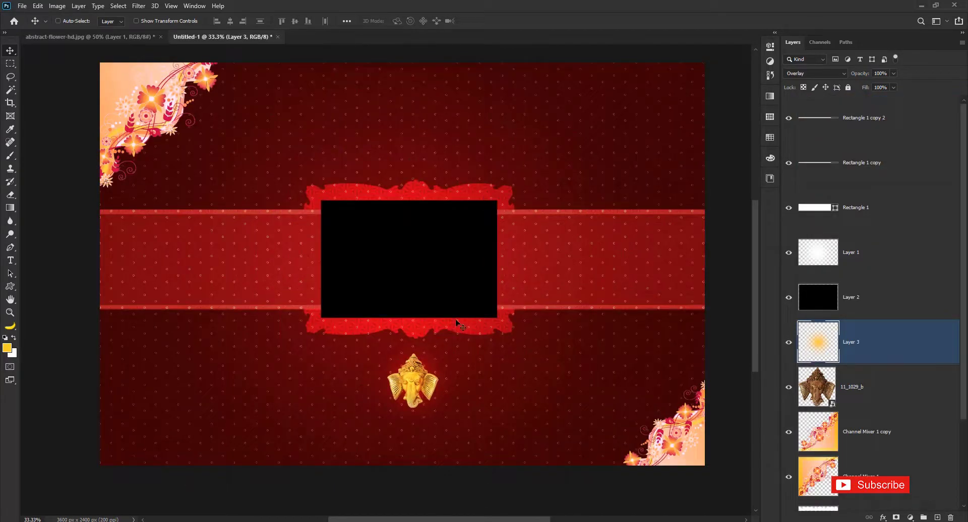
# Step: Drag the vakra-tunda verse image from the Ganesh folder into the card
pyautogui.click(485, 492)
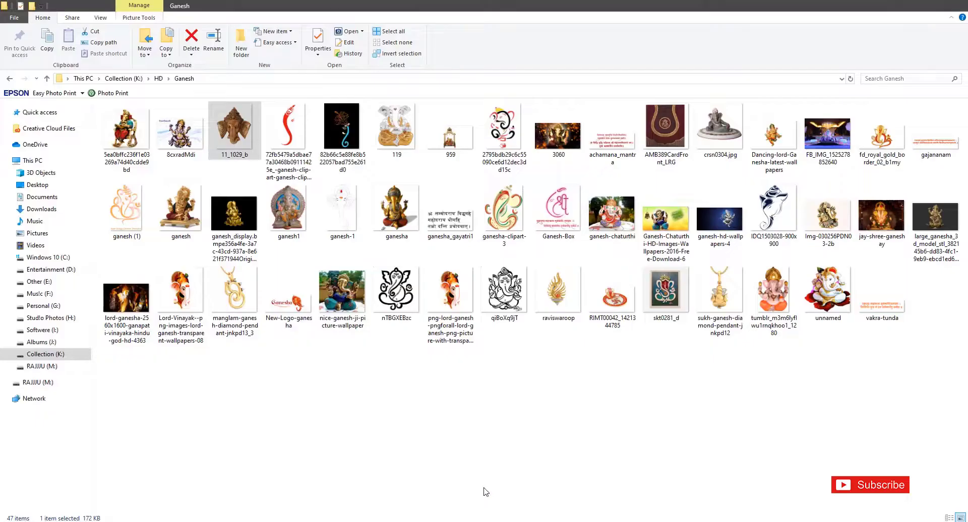
pyautogui.click(870, 324)
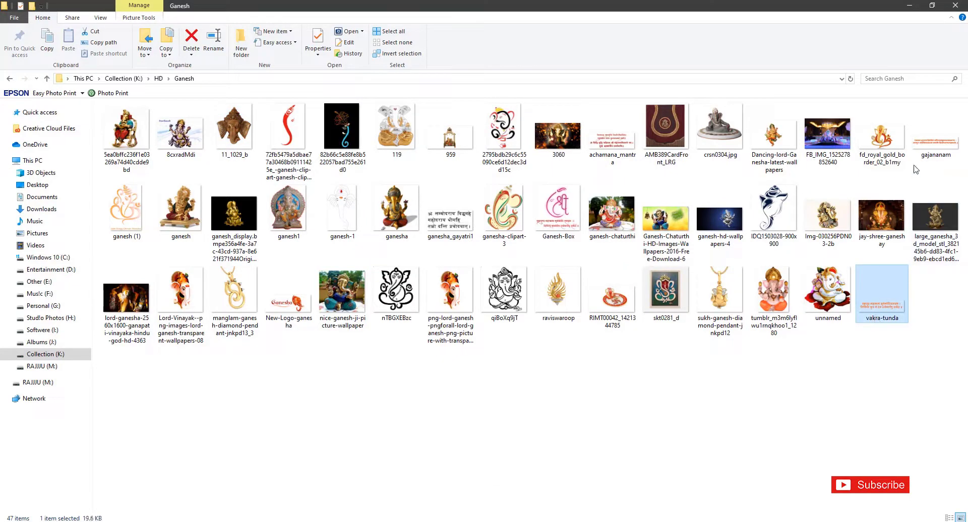
pyautogui.press('g')
pyautogui.moveTo(882, 297)
pyautogui.mouseDown()
pyautogui.moveTo(457, 517)
pyautogui.moveTo(415, 422)
pyautogui.mouseUp()
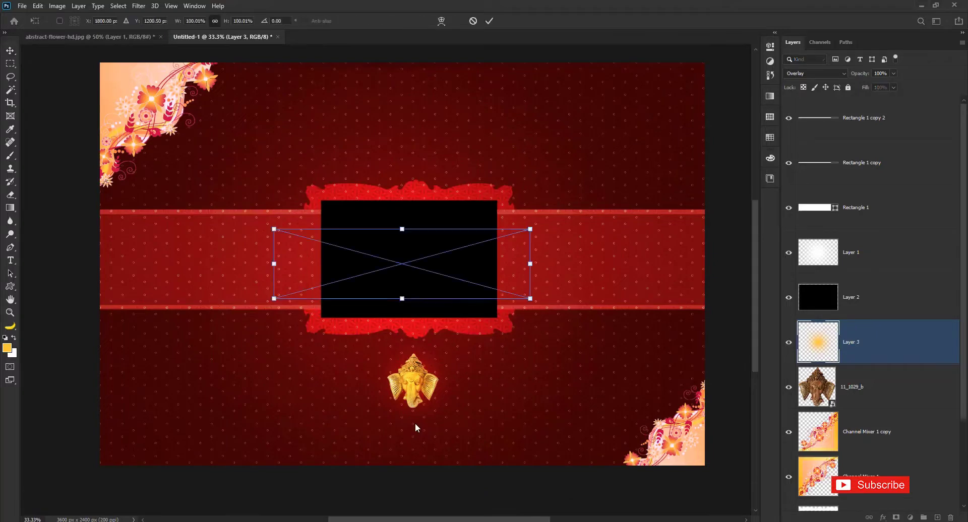
# Step: Scale the vakra-tunda verse to 42.16% and centre it just below the Ganesha head
pyautogui.moveTo(529, 229)
pyautogui.mouseDown()
pyautogui.moveTo(376, 268)
pyautogui.moveTo(402, 360)
pyautogui.mouseUp()
pyautogui.moveTo(423, 397); pyautogui.dragTo(456, 431)
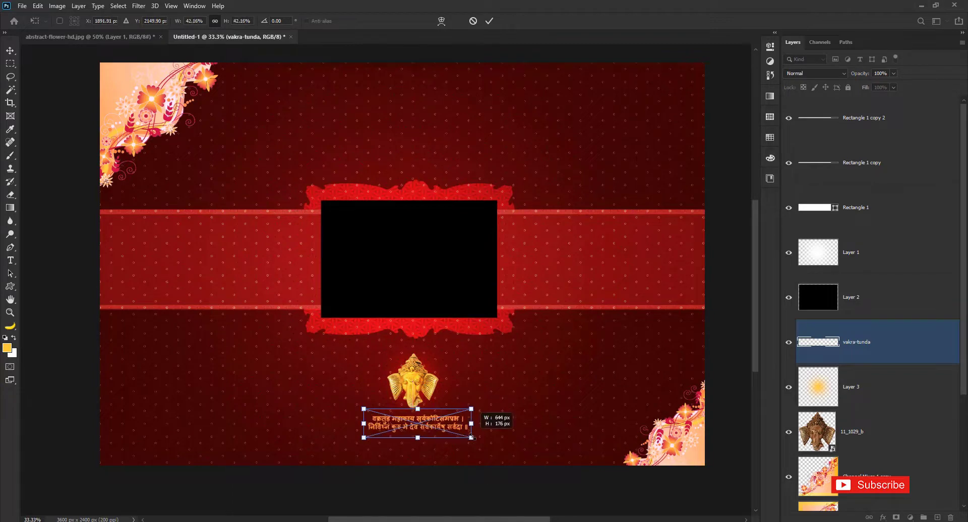
pyautogui.click(489, 21)
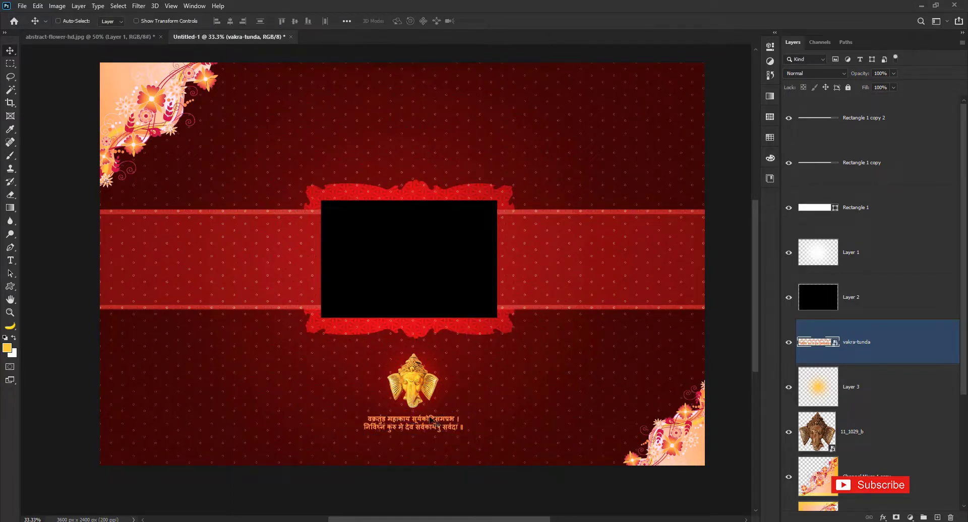
pyautogui.moveTo(431, 418); pyautogui.dragTo(432, 420)
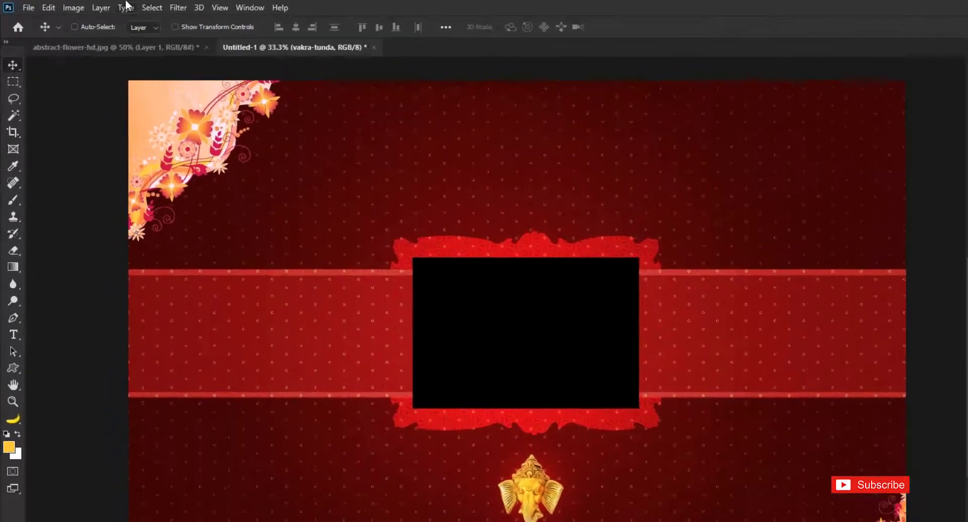
pyautogui.click(57, 6)
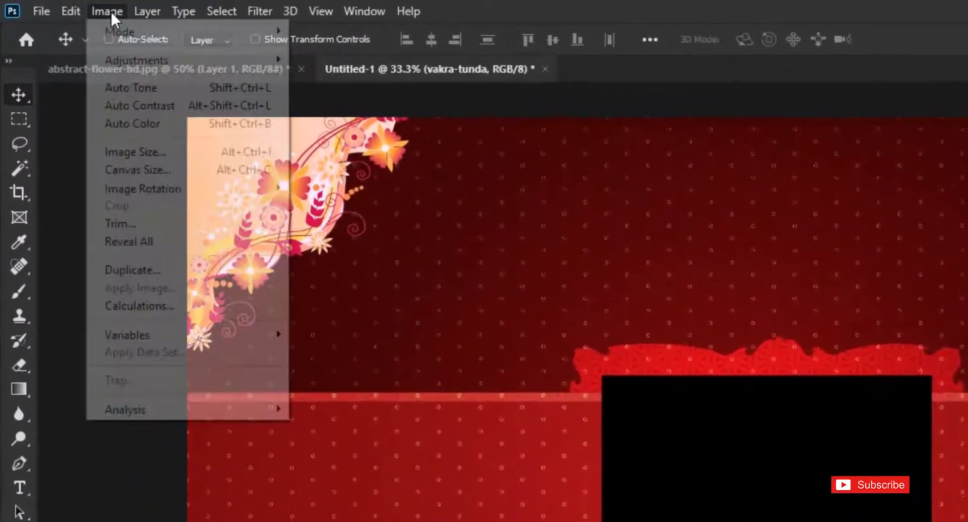
pyautogui.moveTo(137, 61)
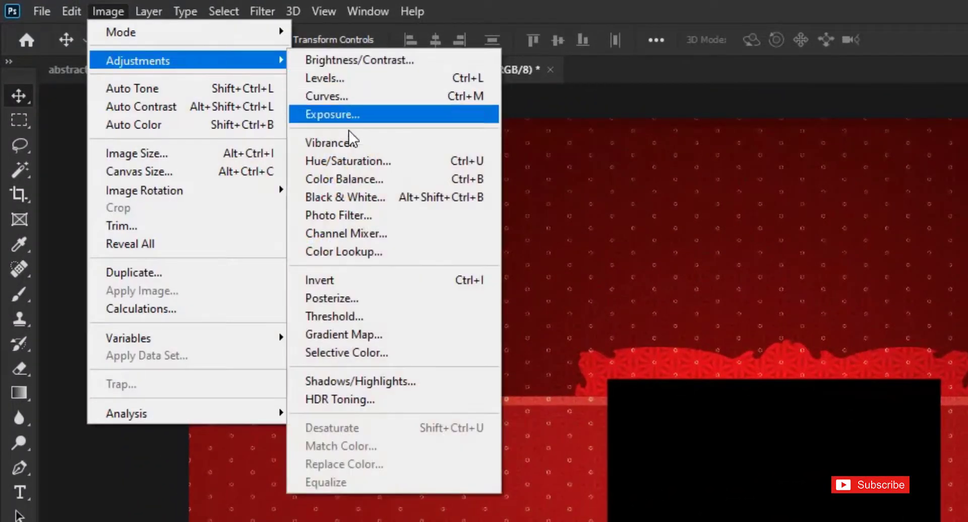
# Step: Apply Hue/Saturation with Hue +20 to the verse, then dismiss the antivirus popup
pyautogui.click(346, 160)
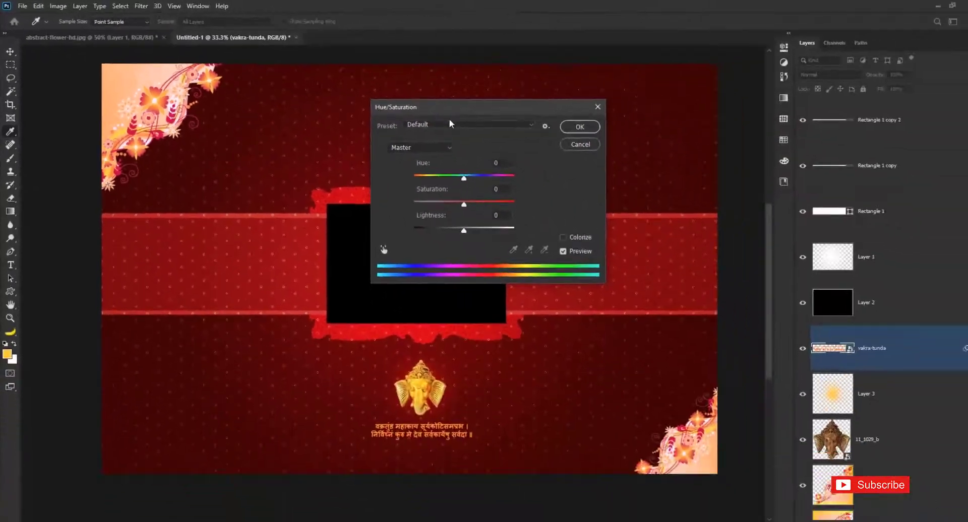
pyautogui.moveTo(453, 108); pyautogui.dragTo(533, 189)
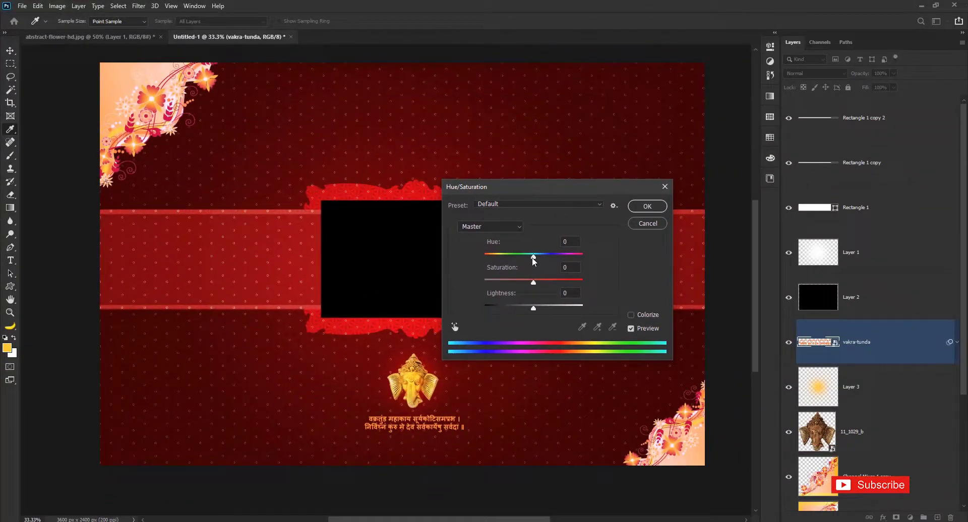
pyautogui.moveTo(533, 255); pyautogui.dragTo(540, 256)
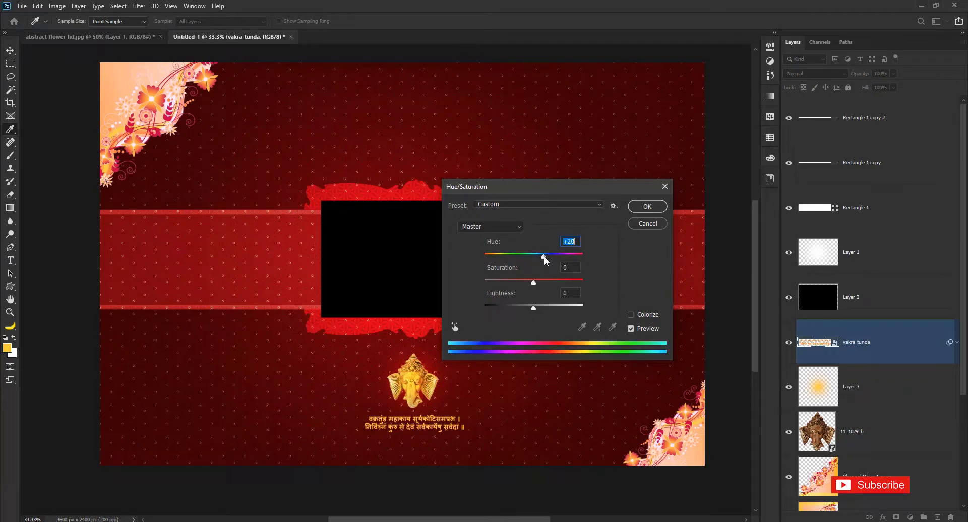
pyautogui.click(647, 207)
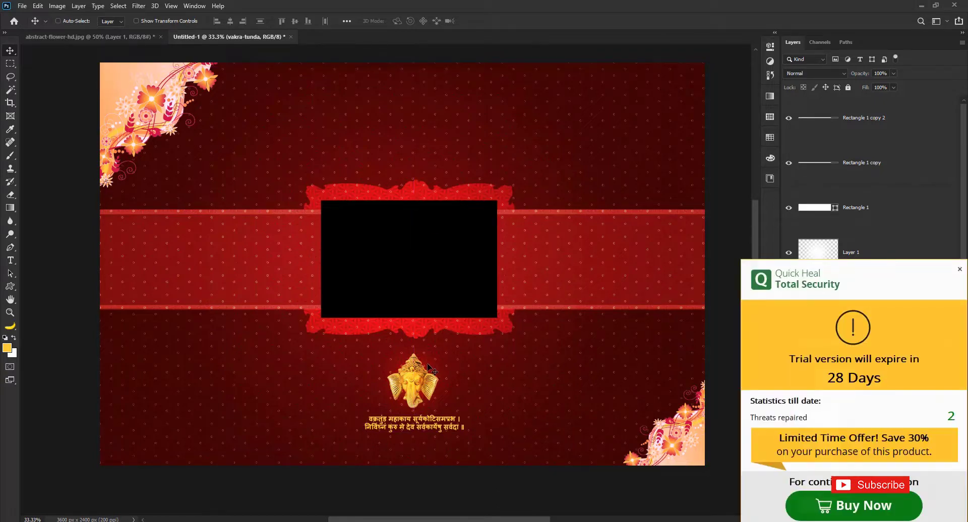
pyautogui.click(956, 272)
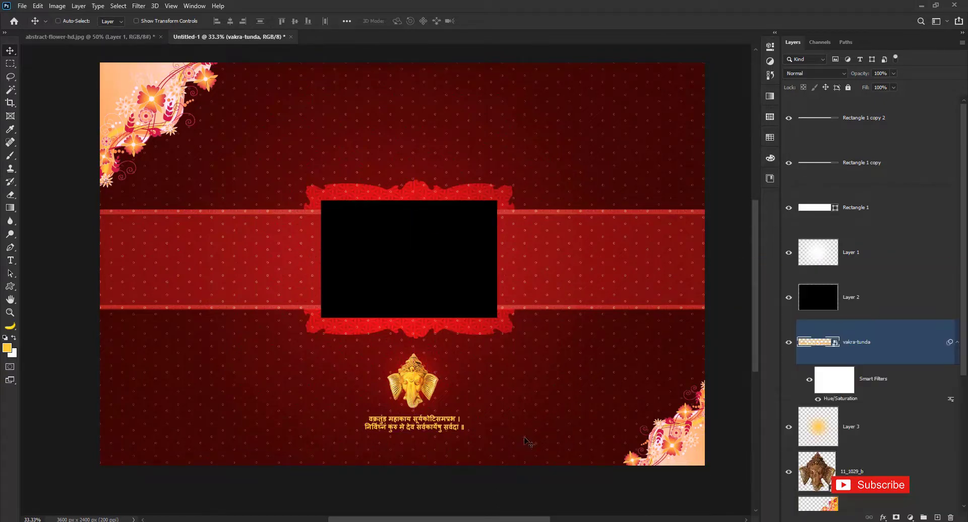
# Step: Go up to Collection (K:), open Clip Art DG and select the HC (8) title art
pyautogui.click(400, 499)
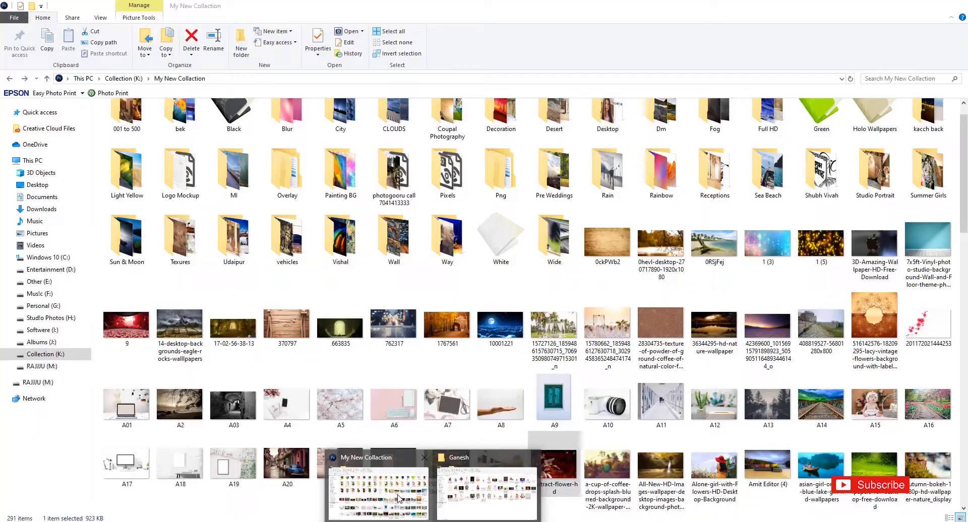
pyautogui.click(117, 79)
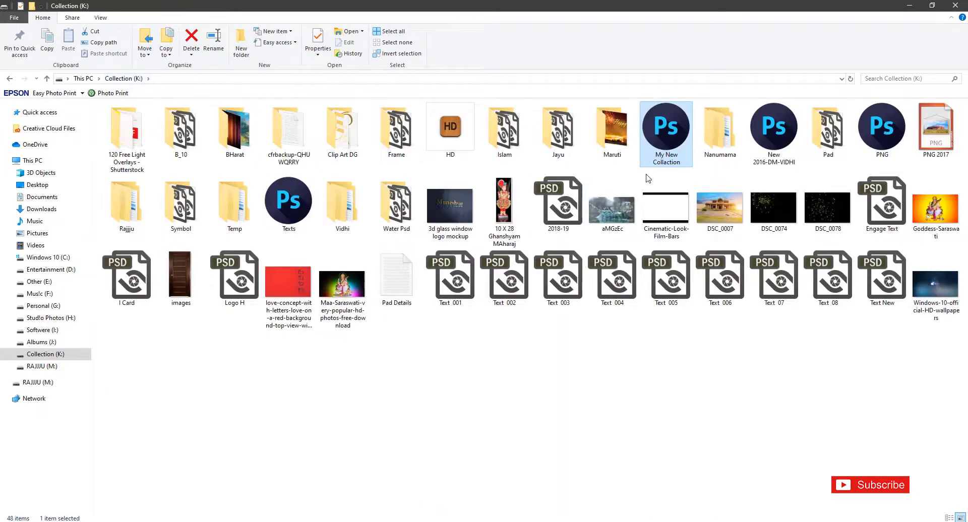
pyautogui.doubleClick(346, 137)
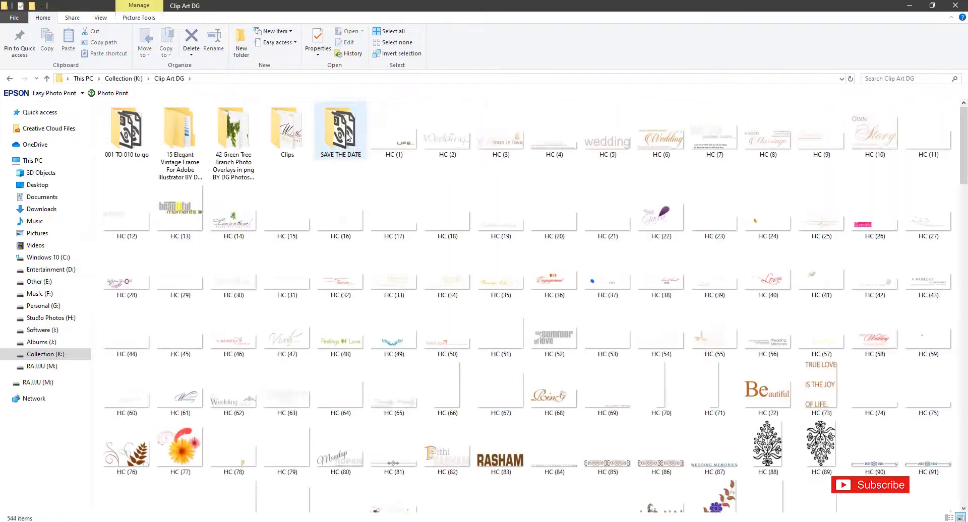
pyautogui.click(506, 146)
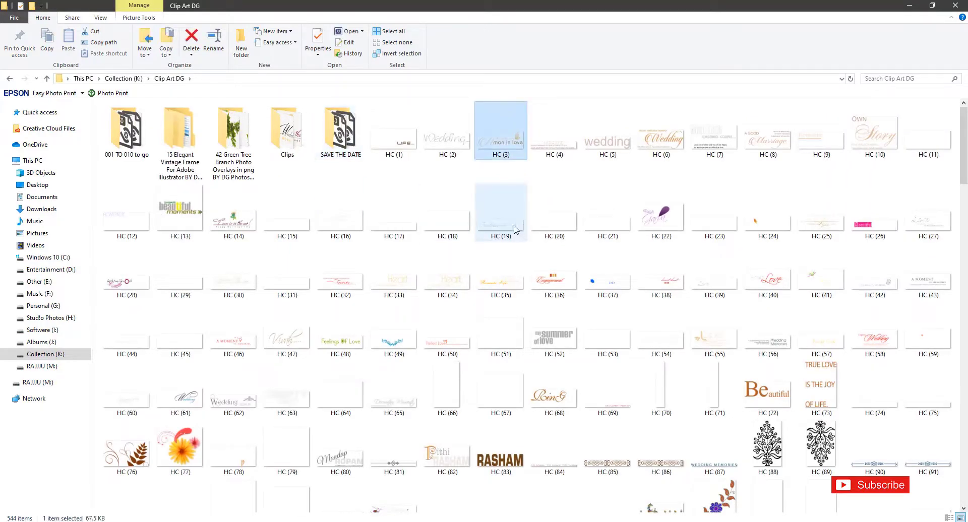
pyautogui.click(501, 217)
pyautogui.click(759, 157)
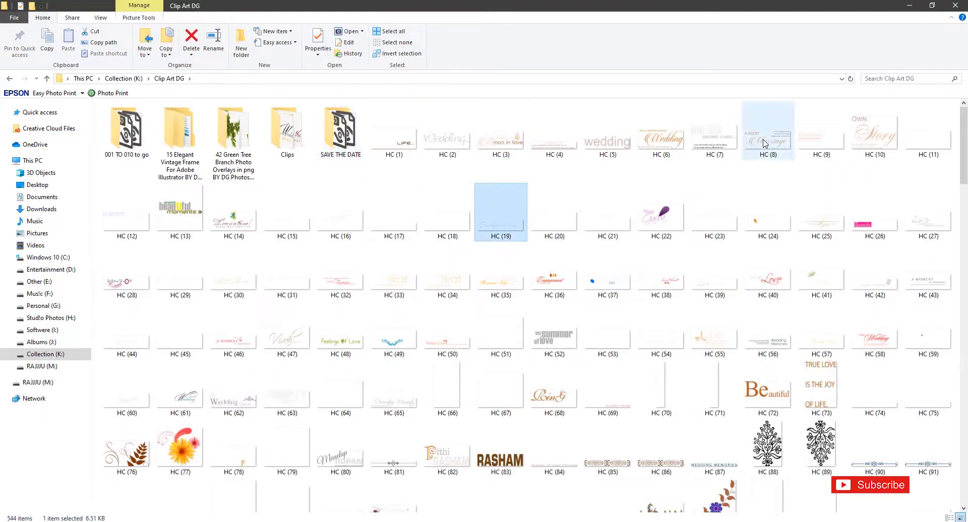
pyautogui.scroll(-1, 499, 498)
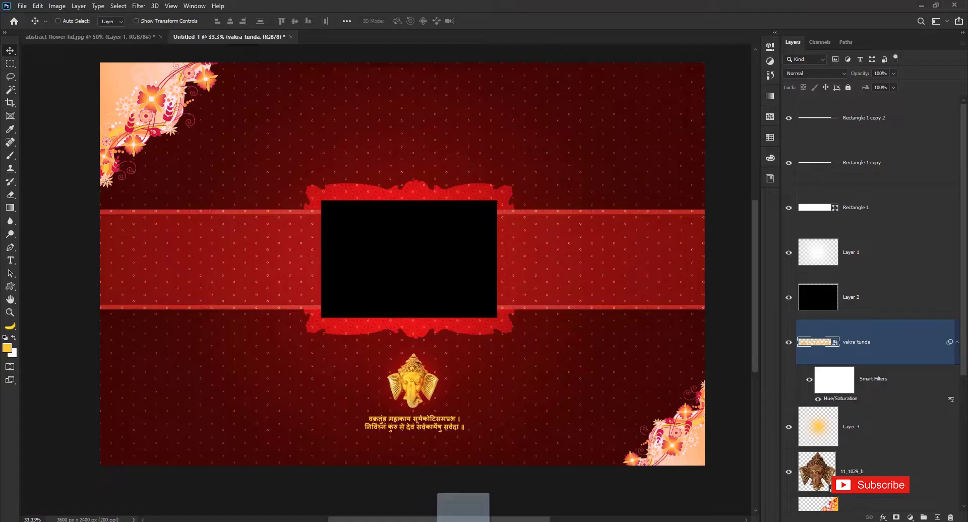
# Step: Place the HC (8) 'A Good Marriage' art small on the left of the red band
pyautogui.moveTo(496, 504); pyautogui.dragTo(225, 281)
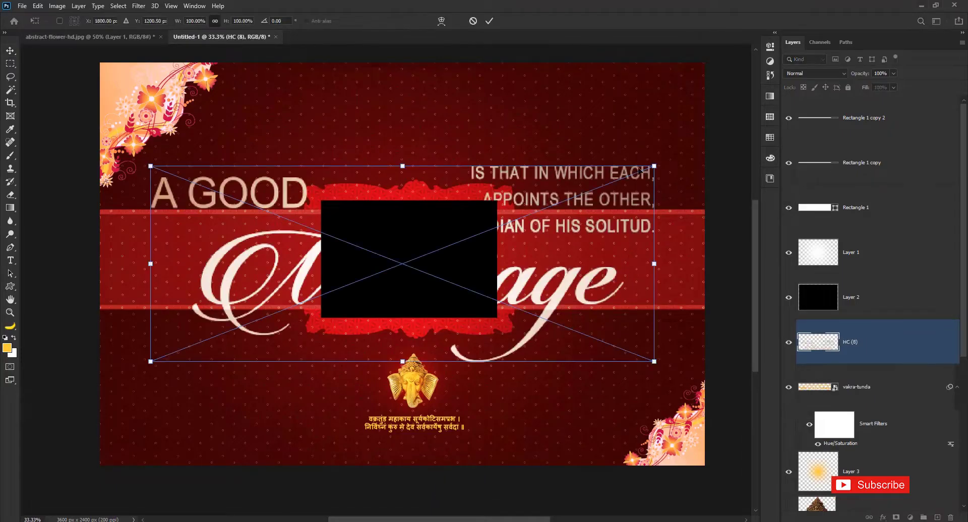
pyautogui.moveTo(655, 165); pyautogui.dragTo(299, 304)
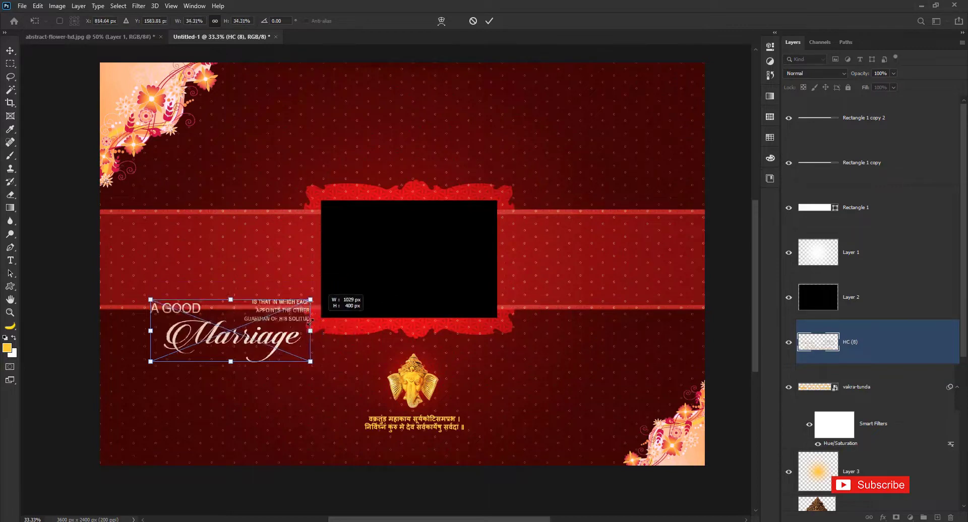
pyautogui.moveTo(288, 342); pyautogui.dragTo(271, 268)
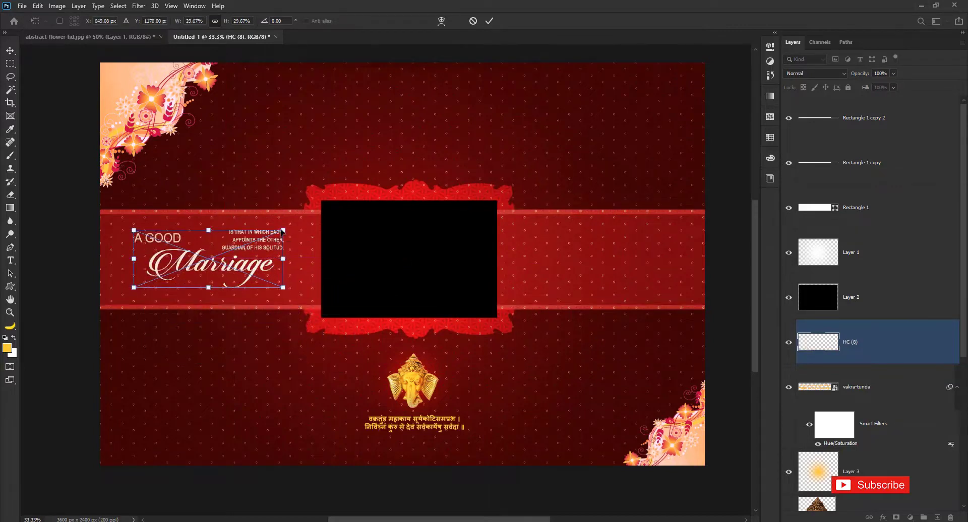
pyautogui.moveTo(281, 231)
pyautogui.mouseDown()
pyautogui.moveTo(235, 249)
pyautogui.moveTo(235, 266)
pyautogui.moveTo(240, 252)
pyautogui.moveTo(245, 261)
pyautogui.mouseUp()
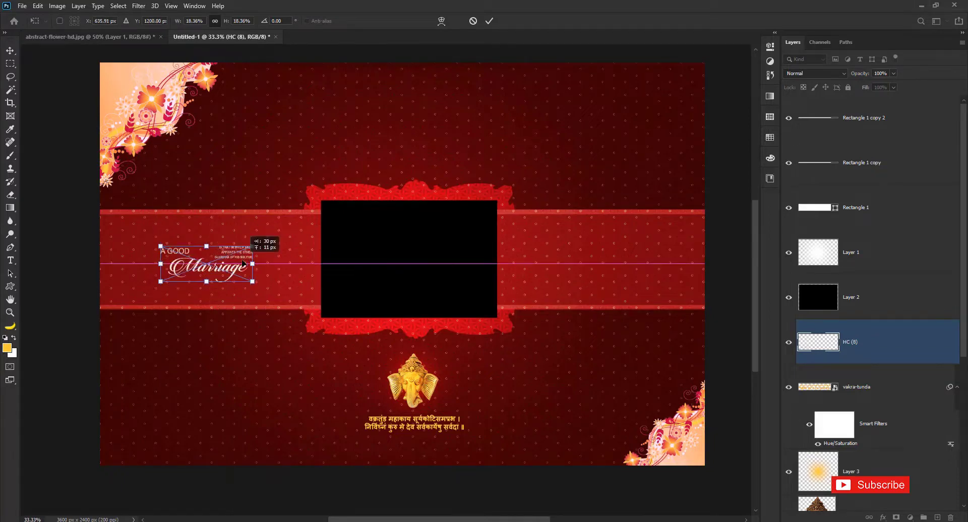
pyautogui.click(486, 24)
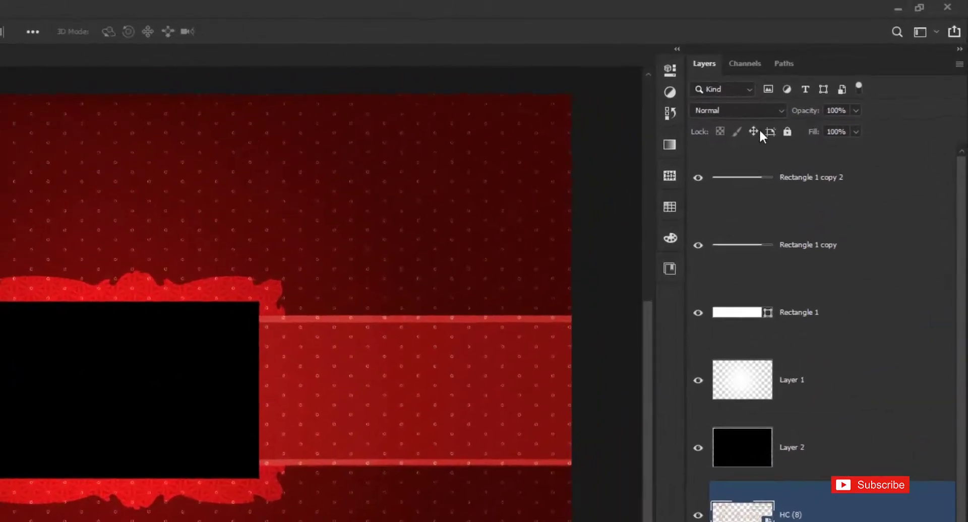
# Step: Set the title layer's blend mode to Hard Light
pyautogui.click(826, 74)
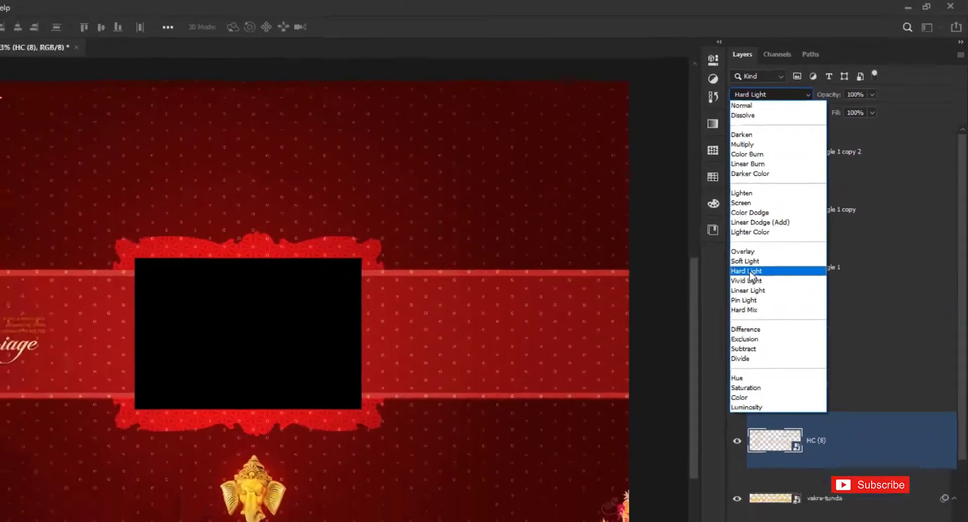
pyautogui.click(711, 317)
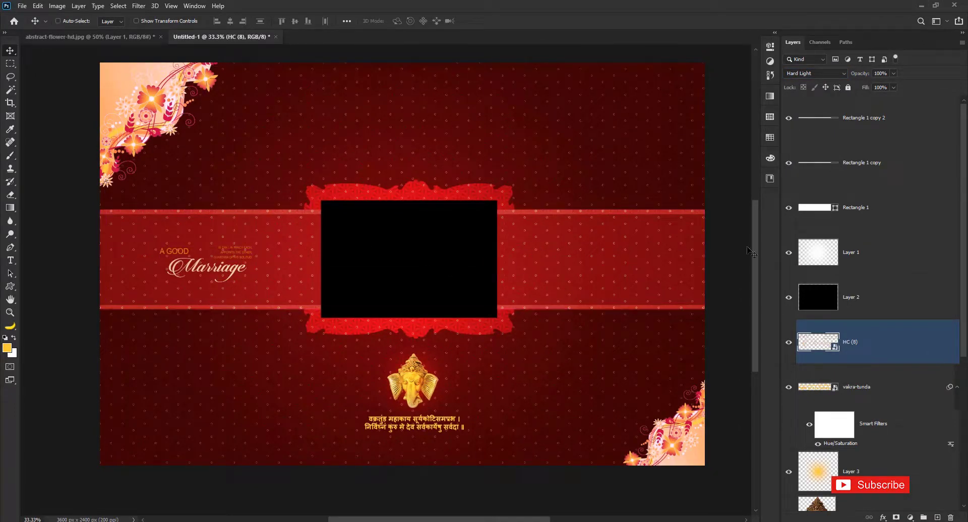
pyautogui.click(864, 296)
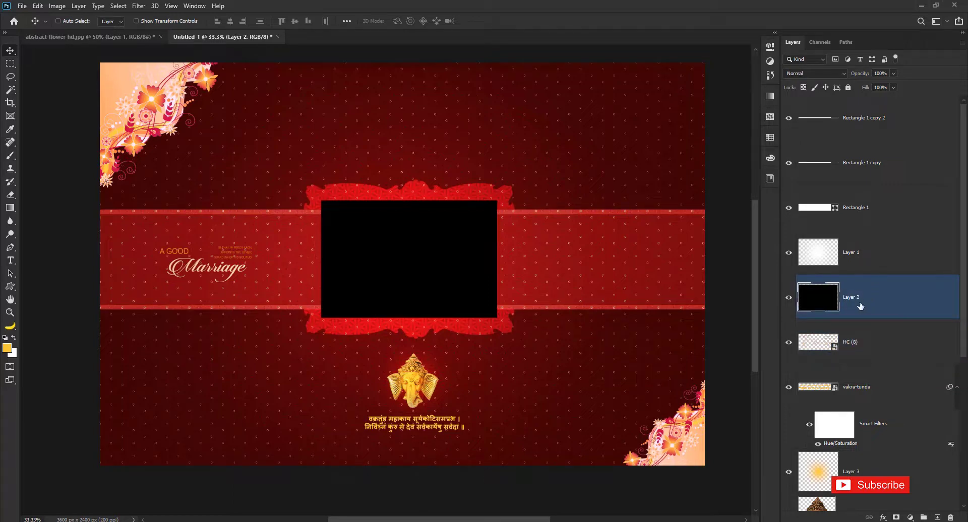
# Step: Move the black frame layer above Rectangle 1 and open FB_IMG_1519017021227.jpg
pyautogui.moveTo(861, 306); pyautogui.dragTo(865, 207)
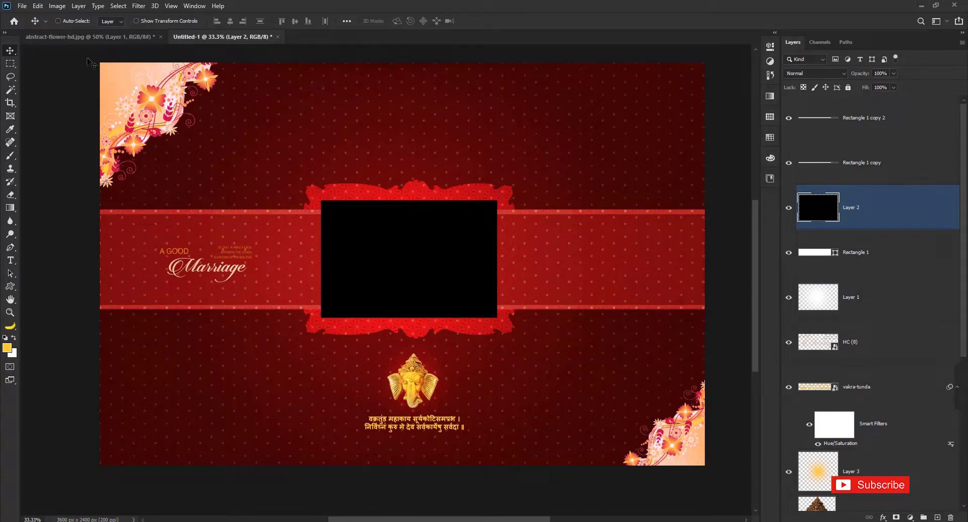
pyautogui.click(20, 7)
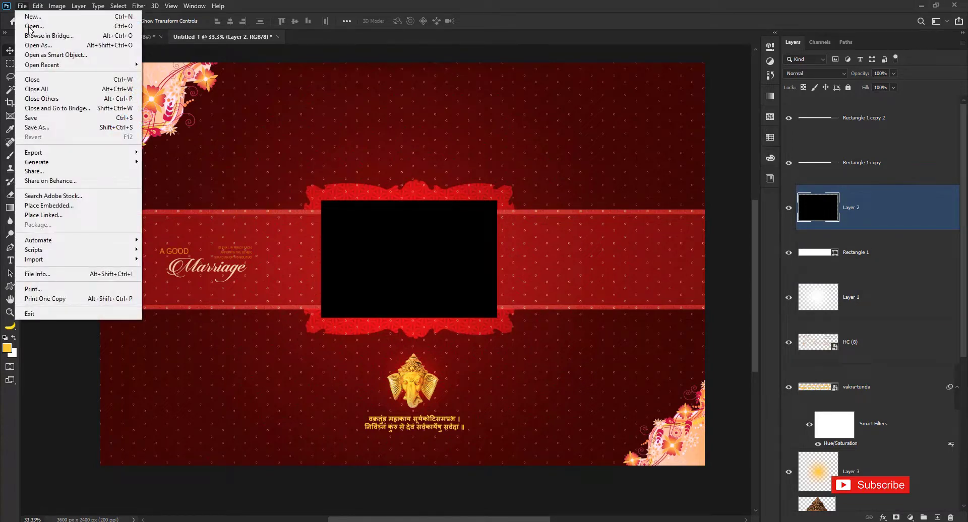
pyautogui.click(29, 25)
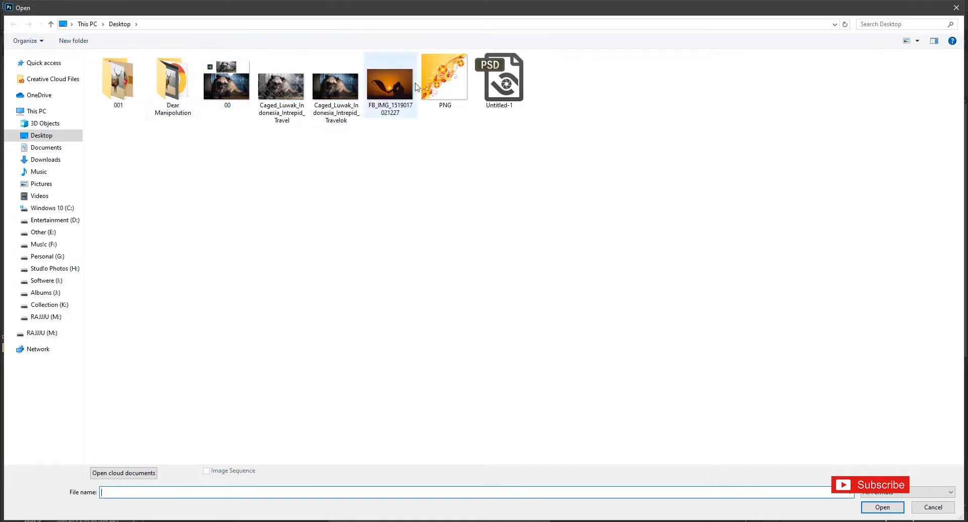
pyautogui.click(400, 86)
pyautogui.click(881, 507)
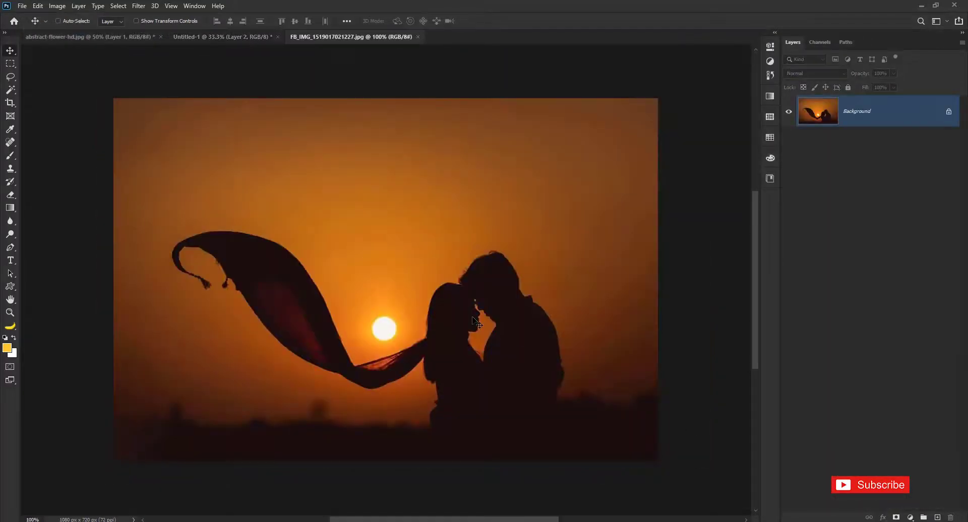
# Step: Drop the sunset couple photo into the card and clip it to the black frame
pyautogui.click(257, 38)
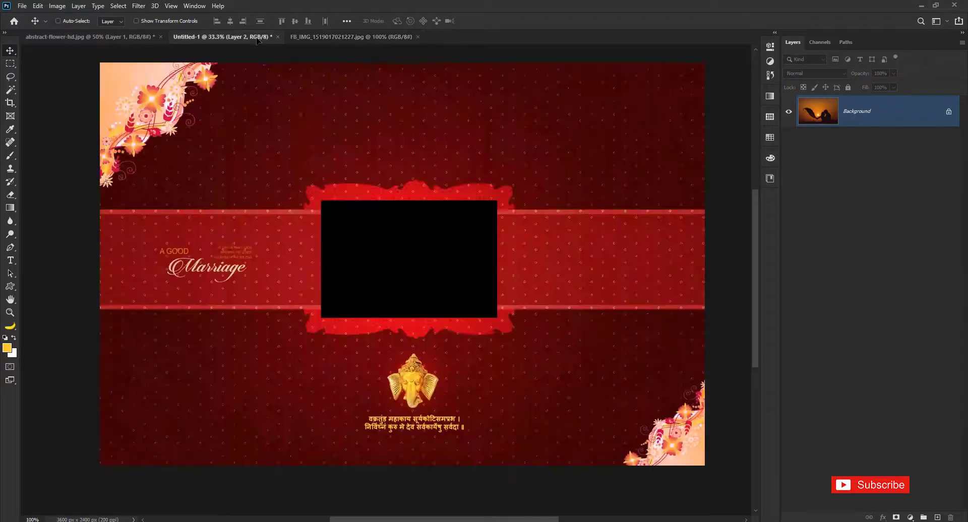
pyautogui.moveTo(257, 40)
pyautogui.mouseDown()
pyautogui.moveTo(400, 232)
pyautogui.moveTo(400, 255)
pyautogui.mouseUp()
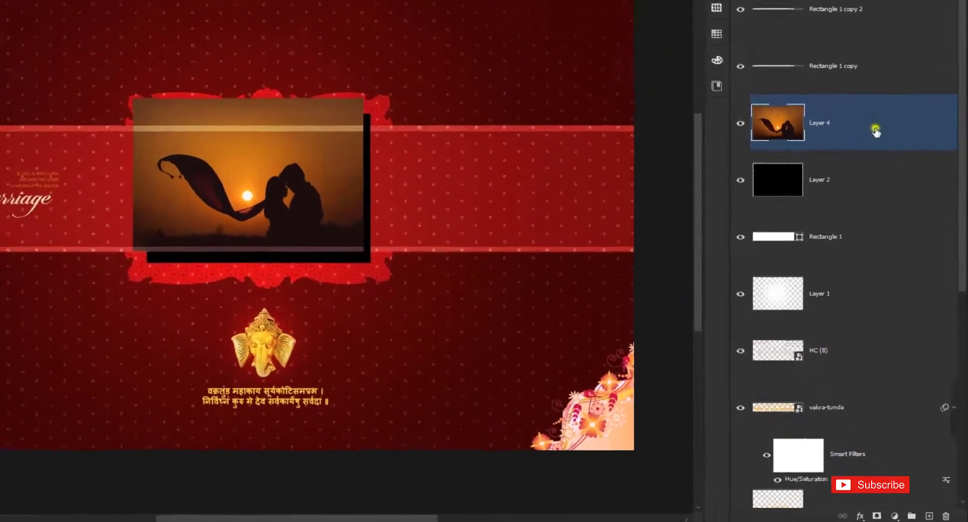
pyautogui.rightClick(876, 131)
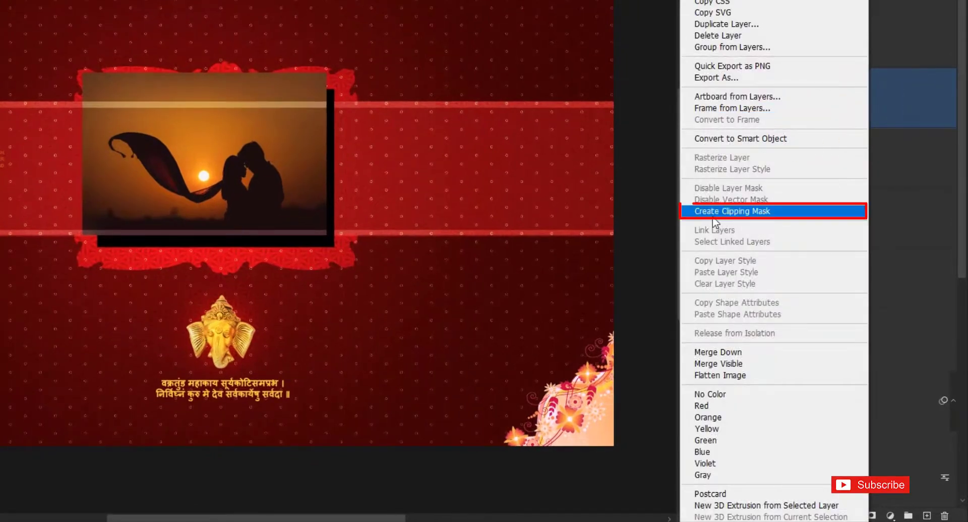
pyautogui.click(756, 212)
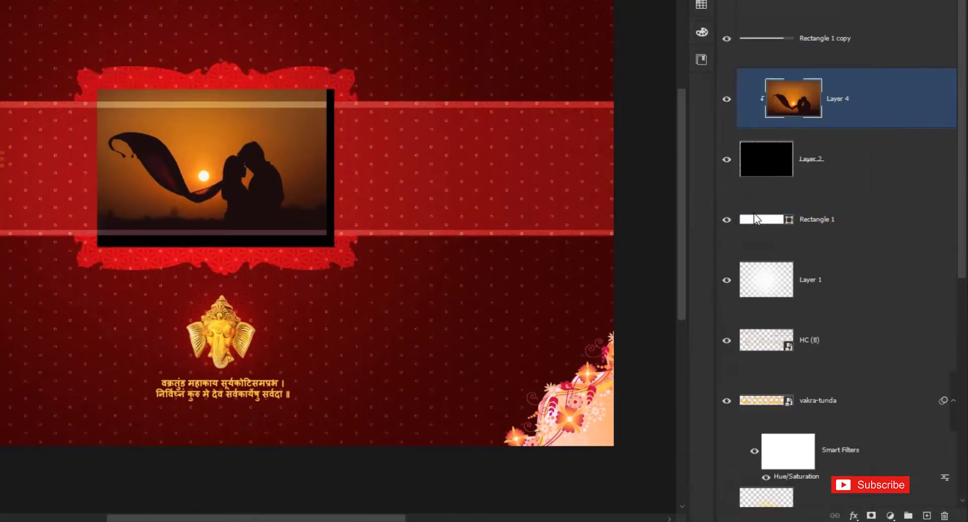
# Step: Enlarge the clipped photo to about 146% and fit it inside the frame
pyautogui.moveTo(274, 165); pyautogui.dragTo(288, 183)
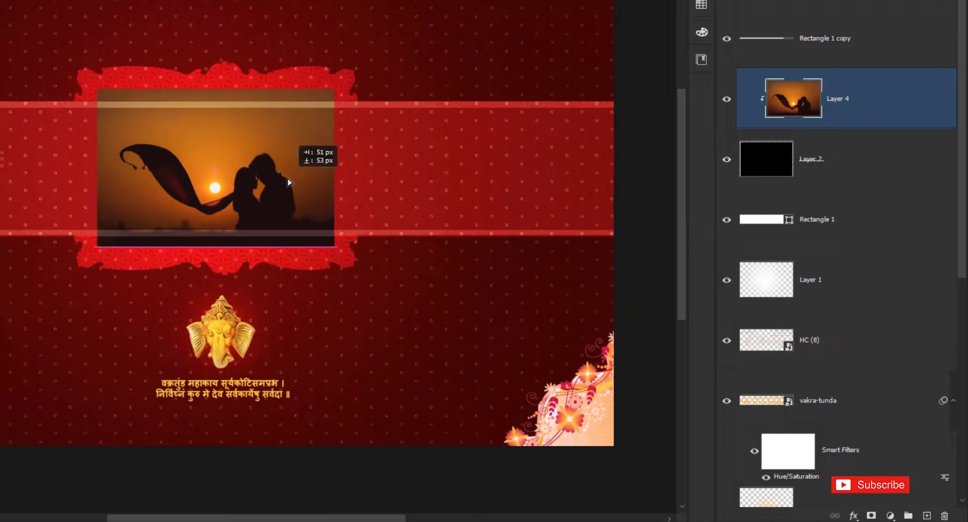
pyautogui.hotkey('ctrl', 't')
pyautogui.moveTo(103, 82)
pyautogui.mouseDown()
pyautogui.moveTo(40, 29)
pyautogui.moveTo(6, 26)
pyautogui.mouseUp()
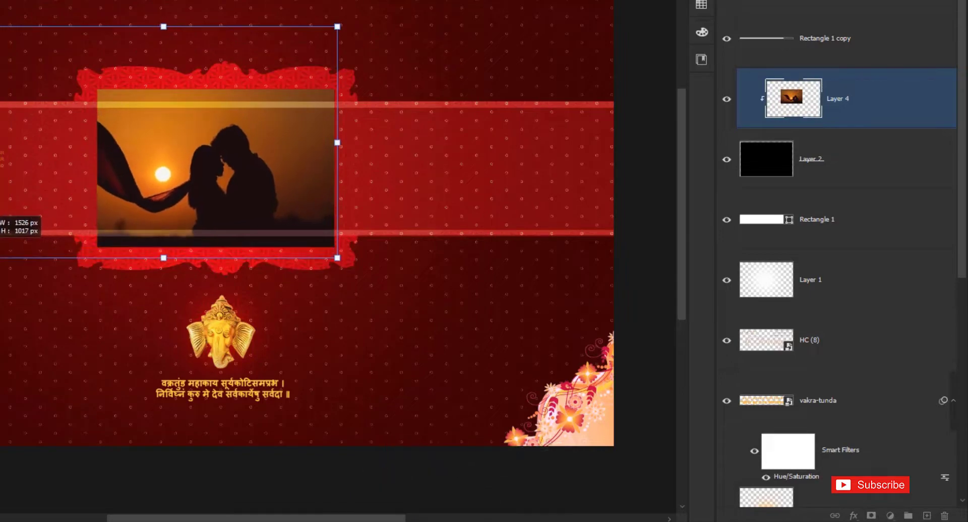
pyautogui.moveTo(226, 191); pyautogui.dragTo(231, 205)
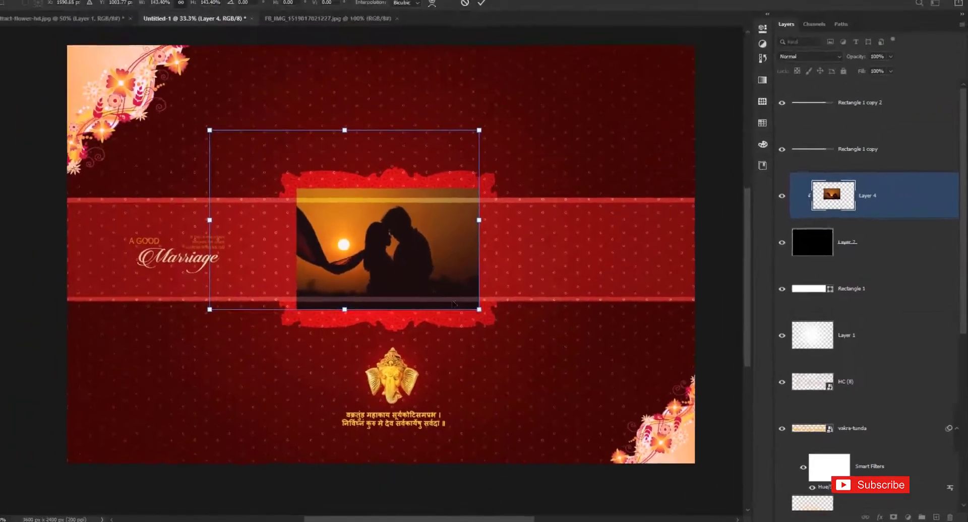
pyautogui.moveTo(499, 319); pyautogui.dragTo(502, 320)
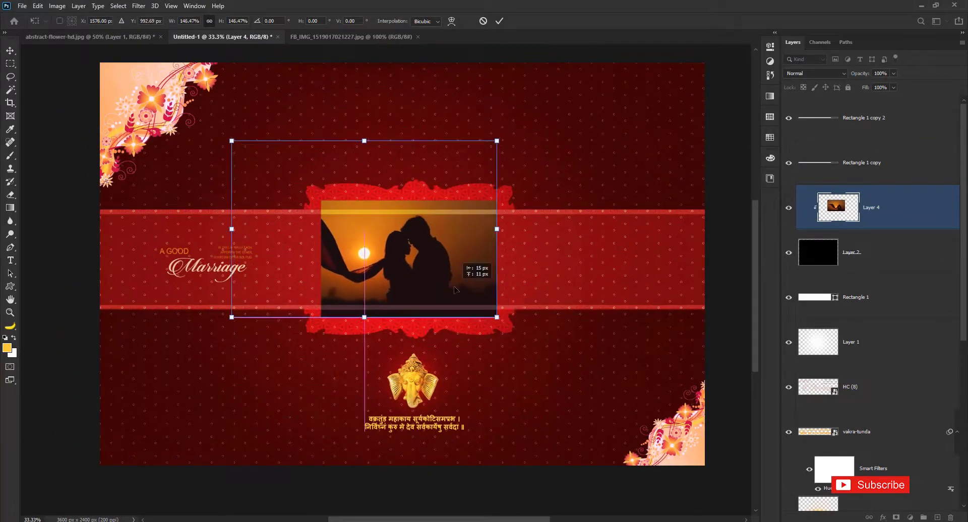
pyautogui.moveTo(477, 271); pyautogui.dragTo(474, 269)
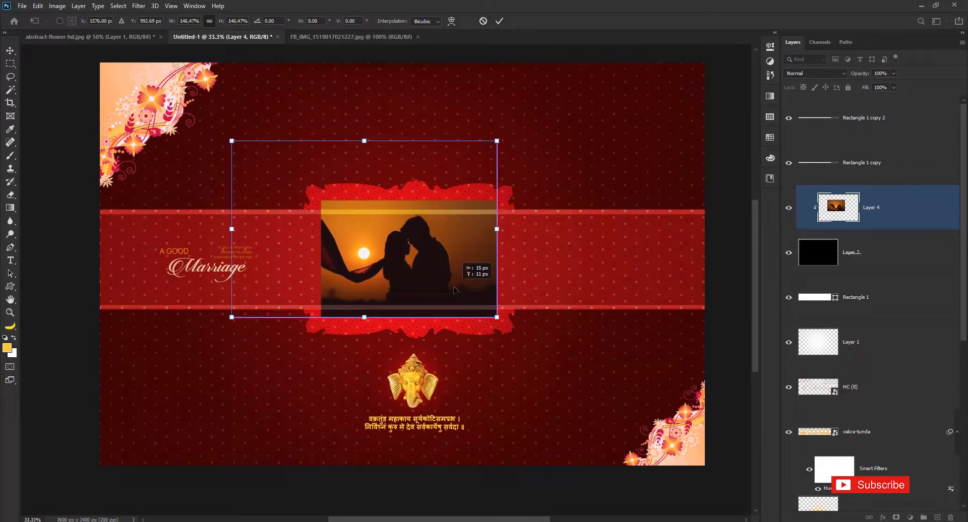
pyautogui.click(499, 21)
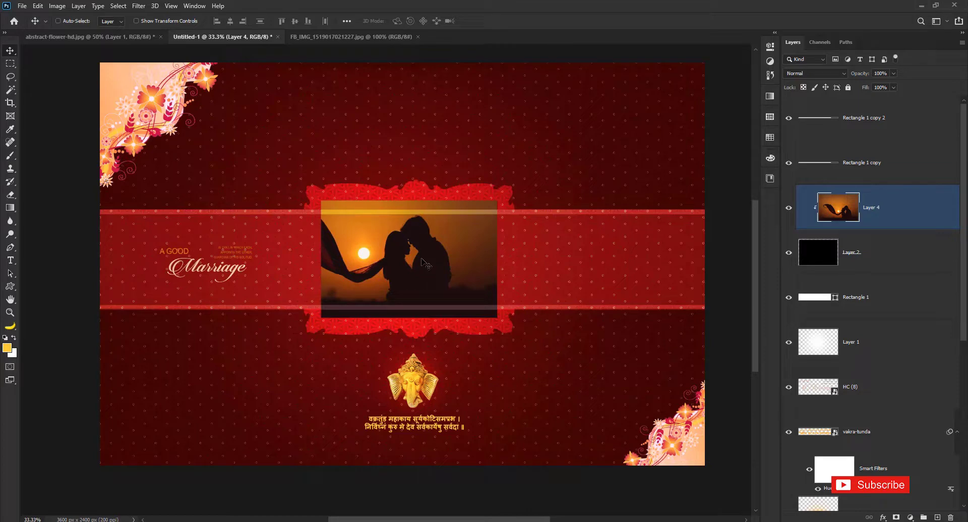
# Step: Choose Gilroy ExtraBold as the font for new text
pyautogui.click(11, 261)
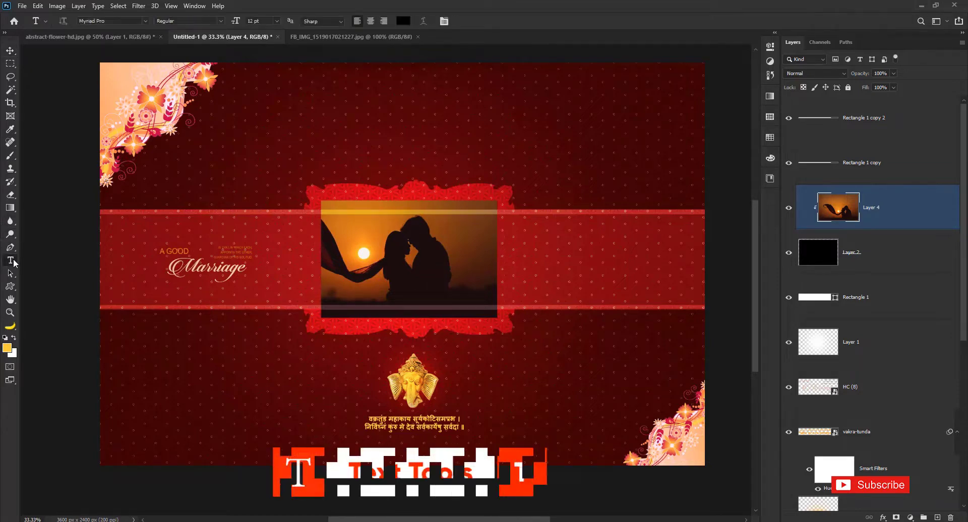
pyautogui.click(117, 20)
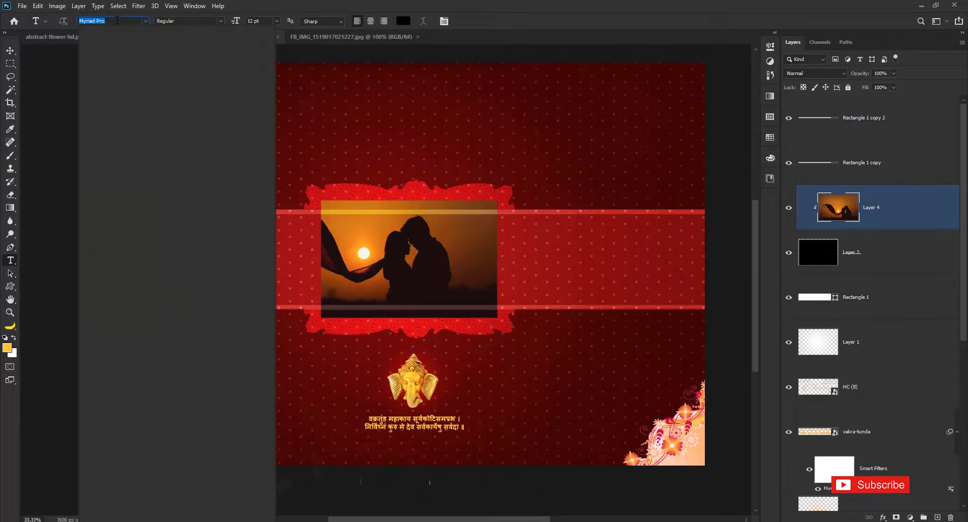
pyautogui.write('g')
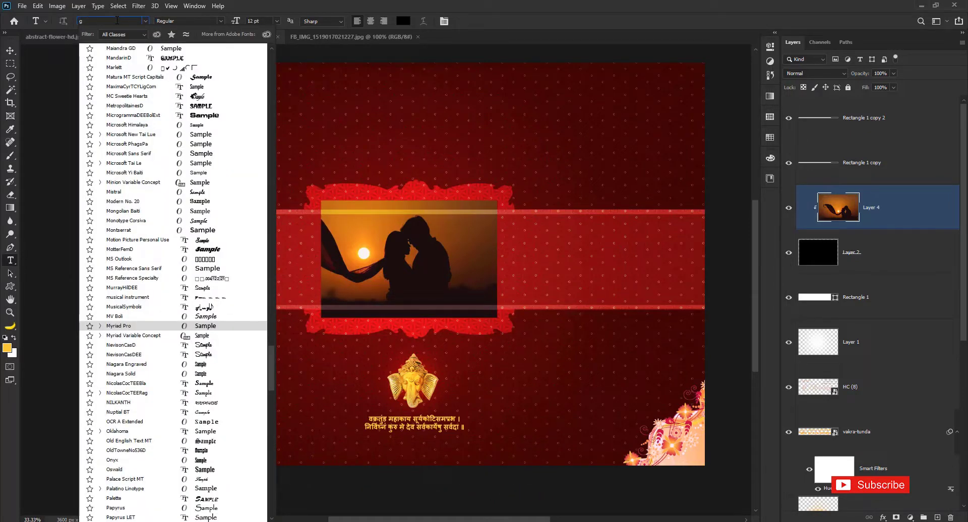
pyautogui.write('il')
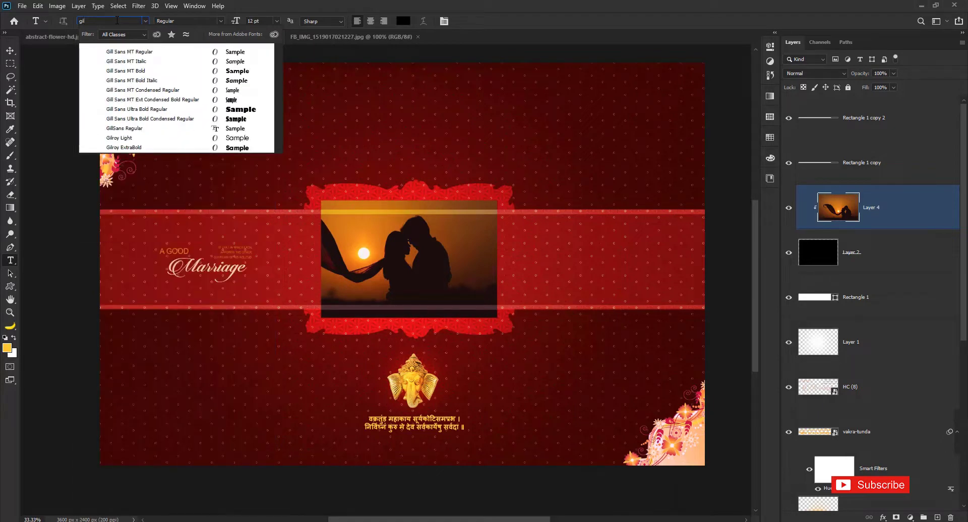
pyautogui.click(126, 148)
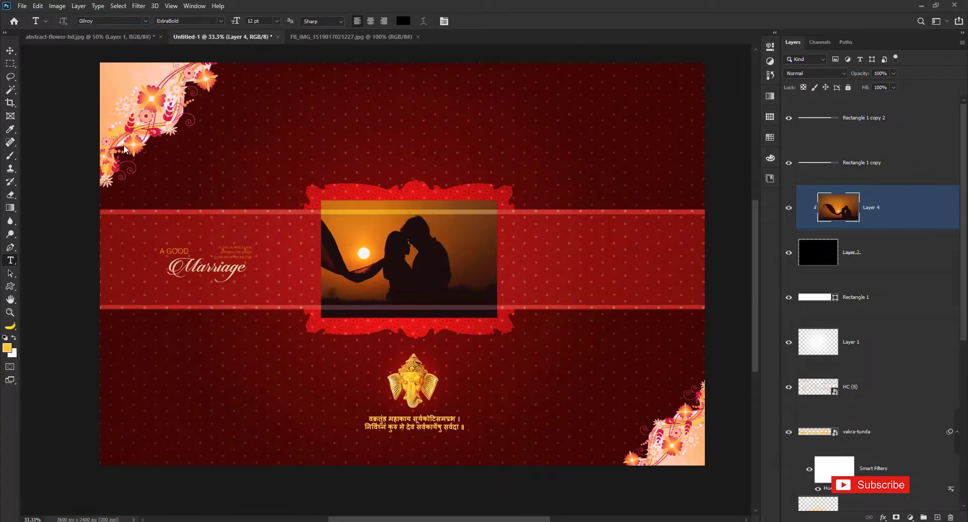
# Step: Set the text colour to a yellow sampled from the photo's top strip
pyautogui.click(403, 22)
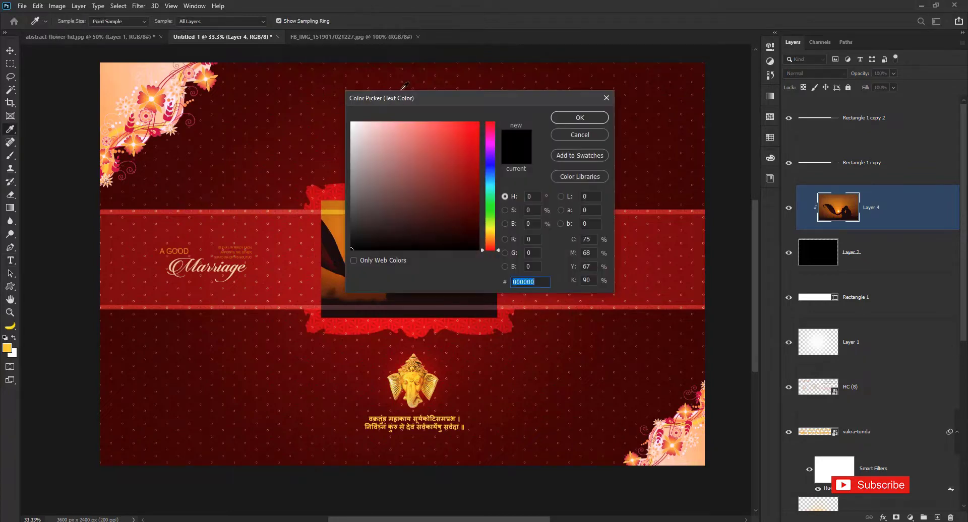
pyautogui.click(403, 87)
pyautogui.moveTo(406, 98); pyautogui.dragTo(526, 126)
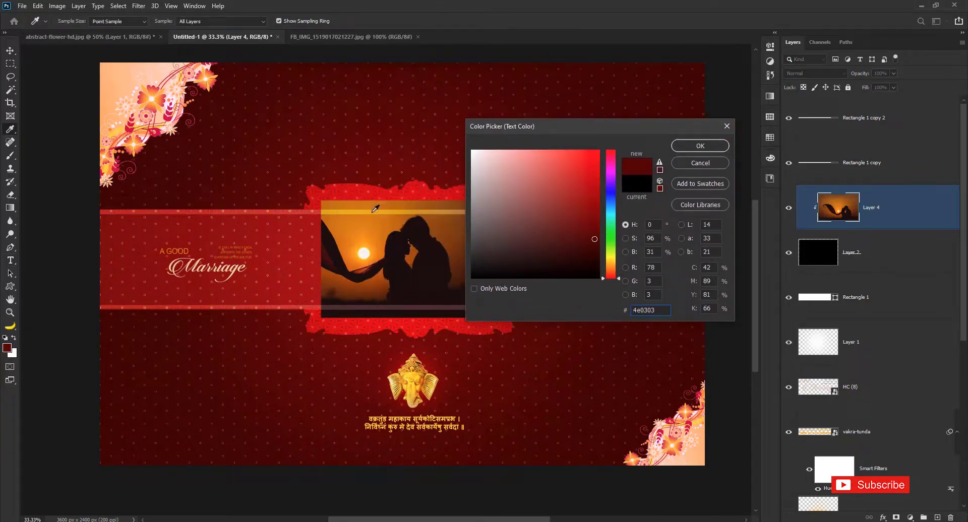
pyautogui.click(375, 208)
pyautogui.click(700, 147)
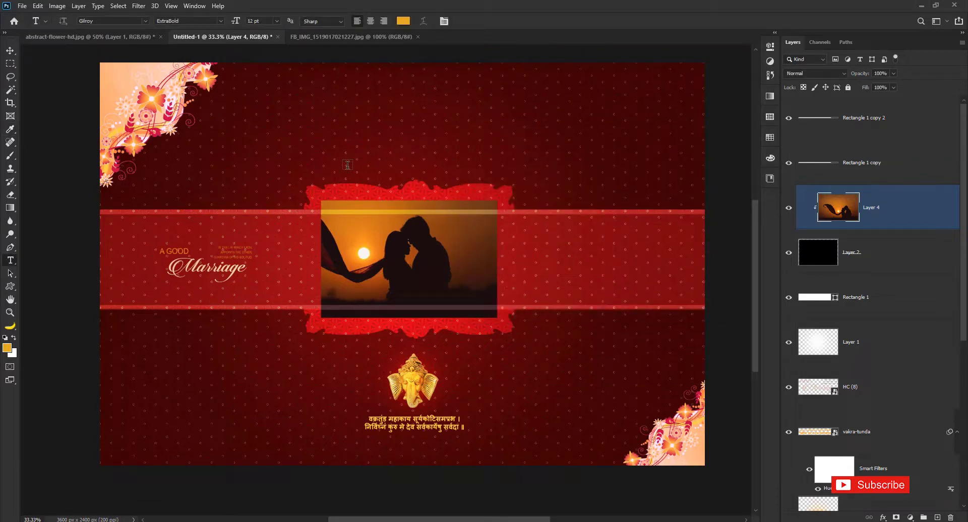
# Step: Type 'Groom' at 44 pt above the frame, then 'Bride' in Light weight
pyautogui.click(347, 165)
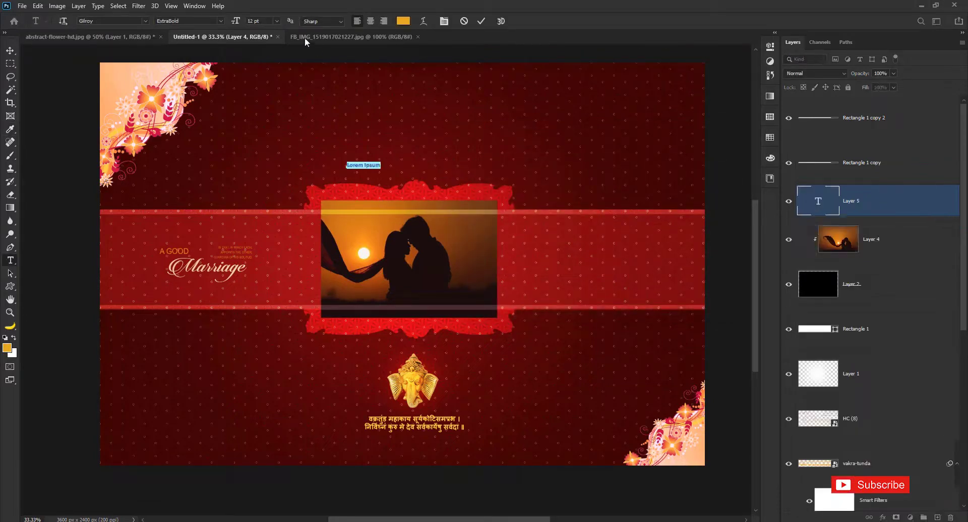
pyautogui.moveTo(240, 22); pyautogui.dragTo(257, 22)
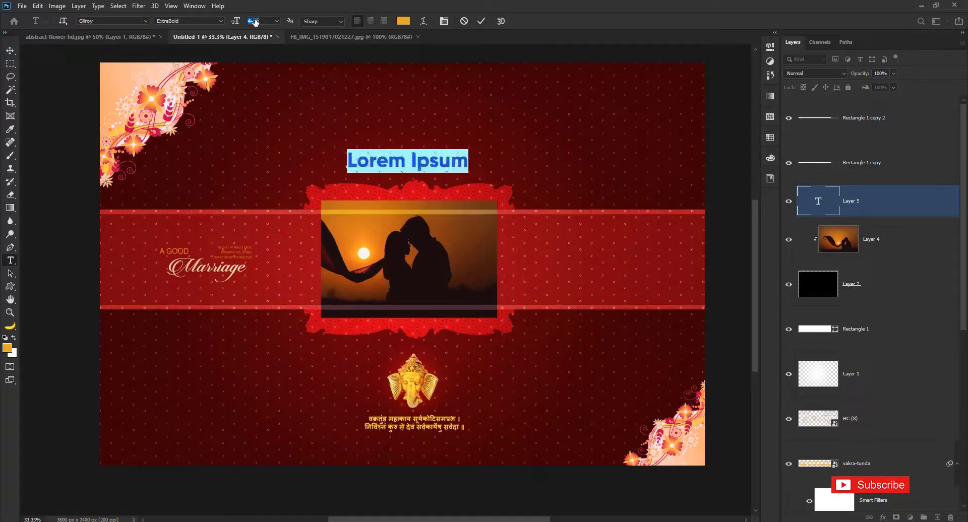
pyautogui.write('G')
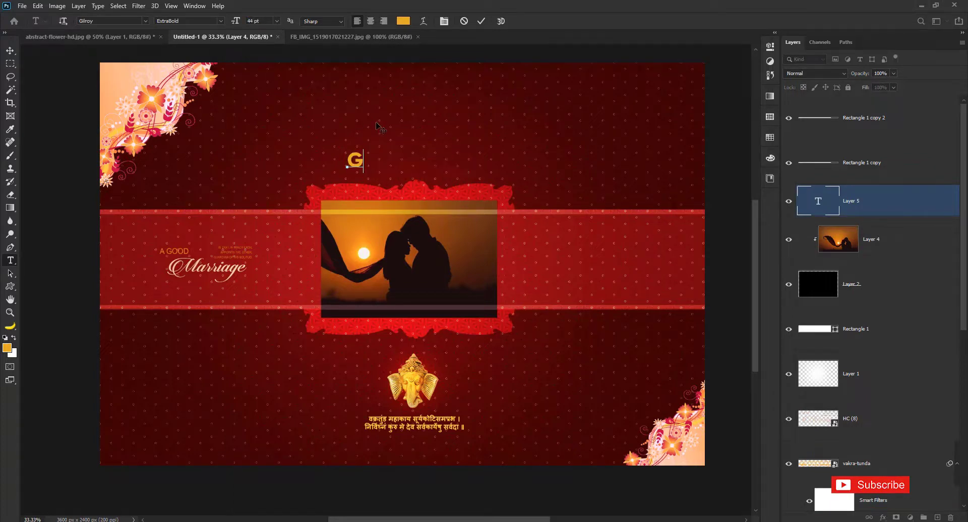
pyautogui.write('room')
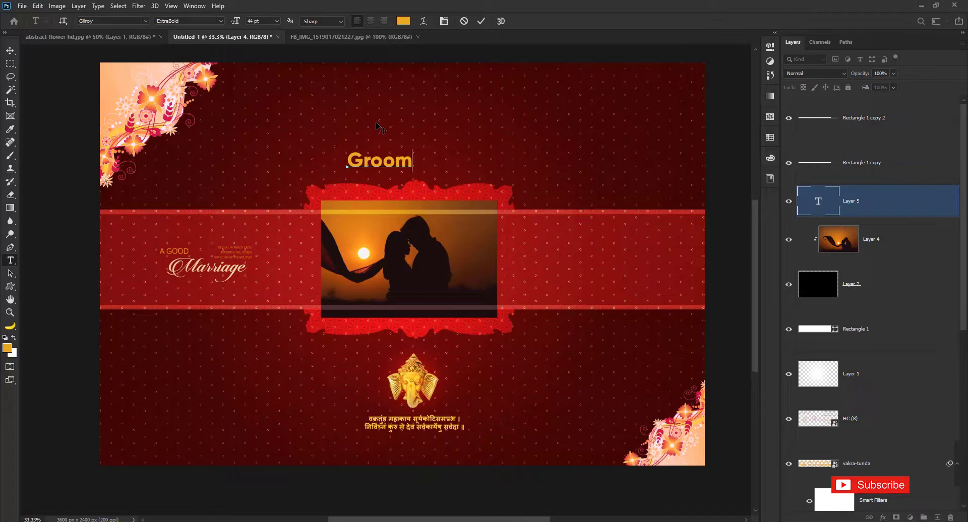
pyautogui.click(218, 21)
pyautogui.click(205, 32)
pyautogui.write('B')
pyautogui.write('ride')
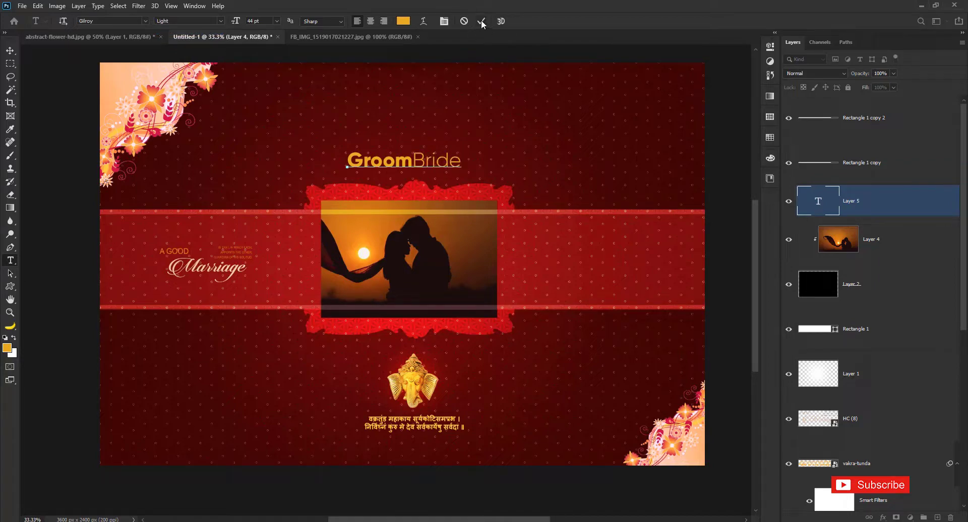
# Step: Colour the word 'Groom' white and commit the names text
pyautogui.moveTo(413, 159); pyautogui.dragTo(347, 160)
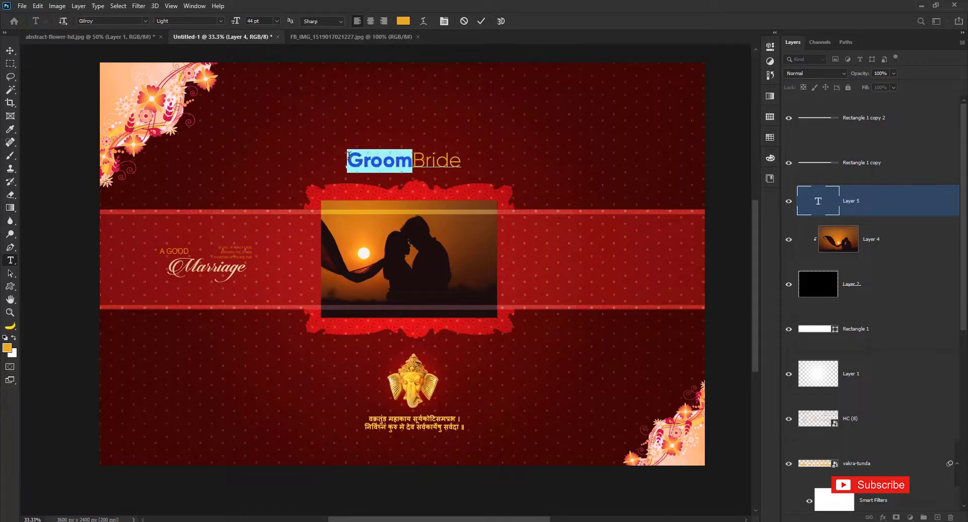
pyautogui.click(403, 22)
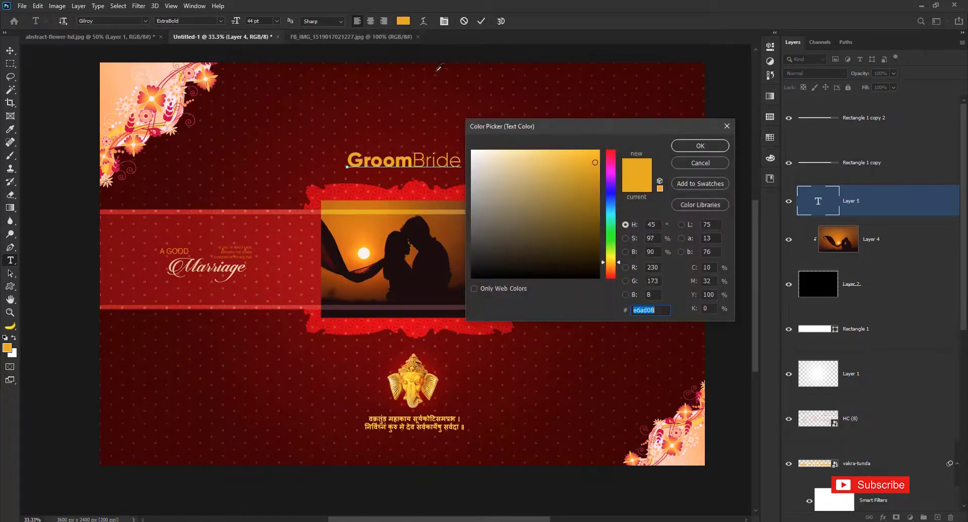
pyautogui.moveTo(482, 165); pyautogui.dragTo(471, 151)
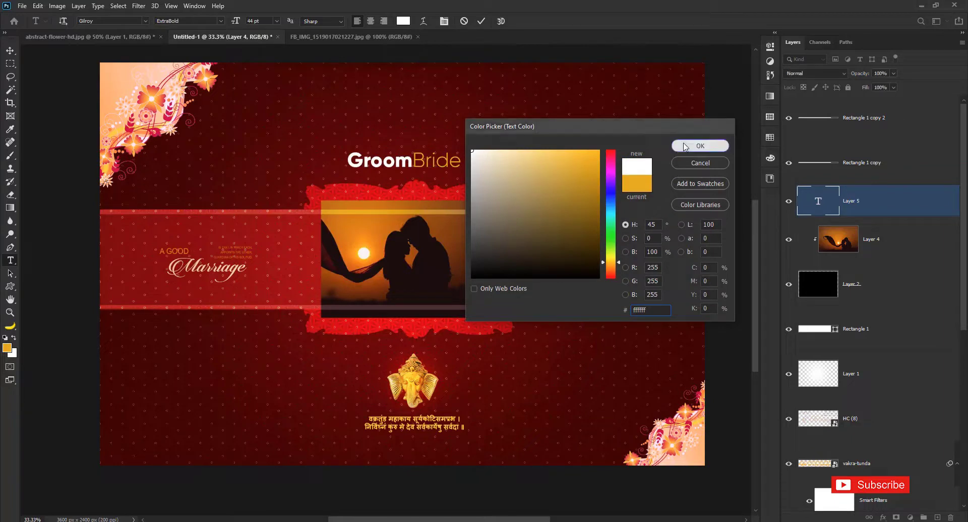
pyautogui.click(700, 146)
pyautogui.click(481, 21)
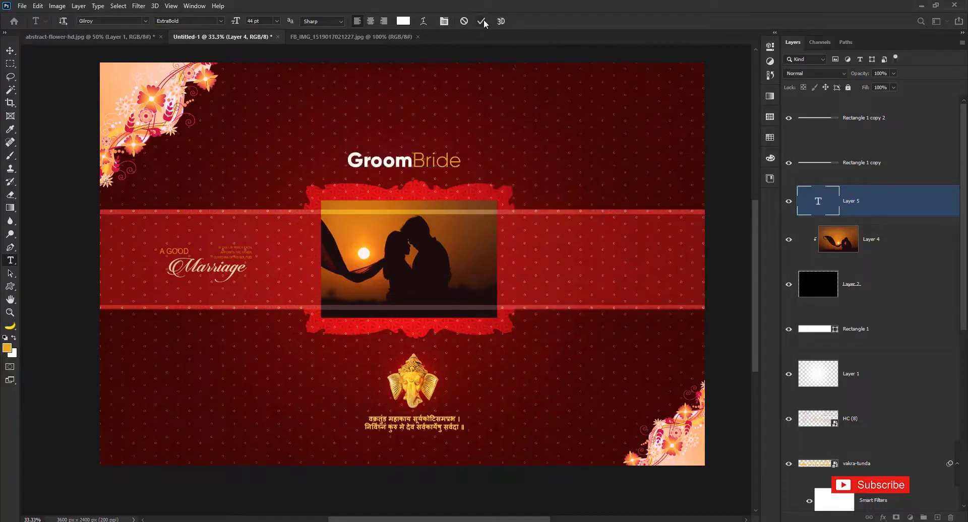
# Step: Re-edit the names text to adjust the spacing between Groom and Bride
pyautogui.click(10, 51)
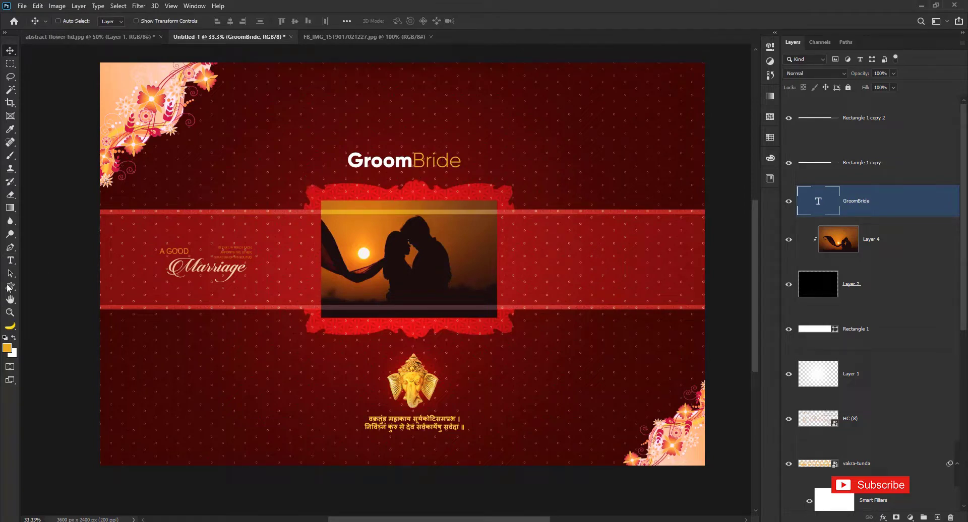
pyautogui.click(11, 260)
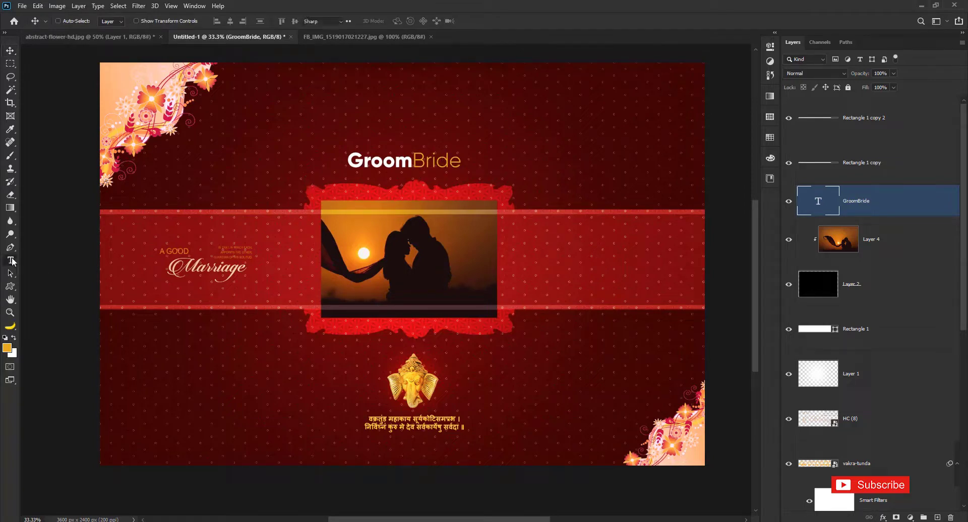
pyautogui.click(414, 163)
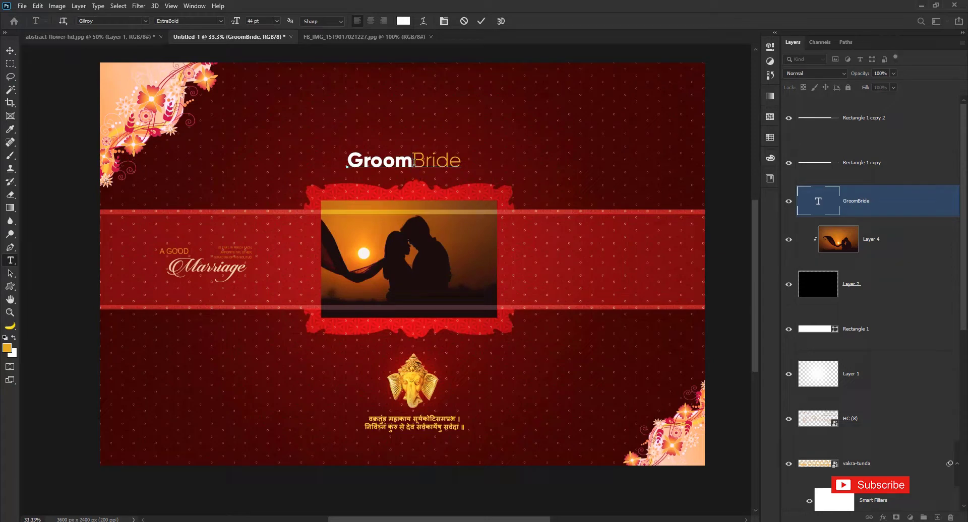
pyautogui.click(481, 21)
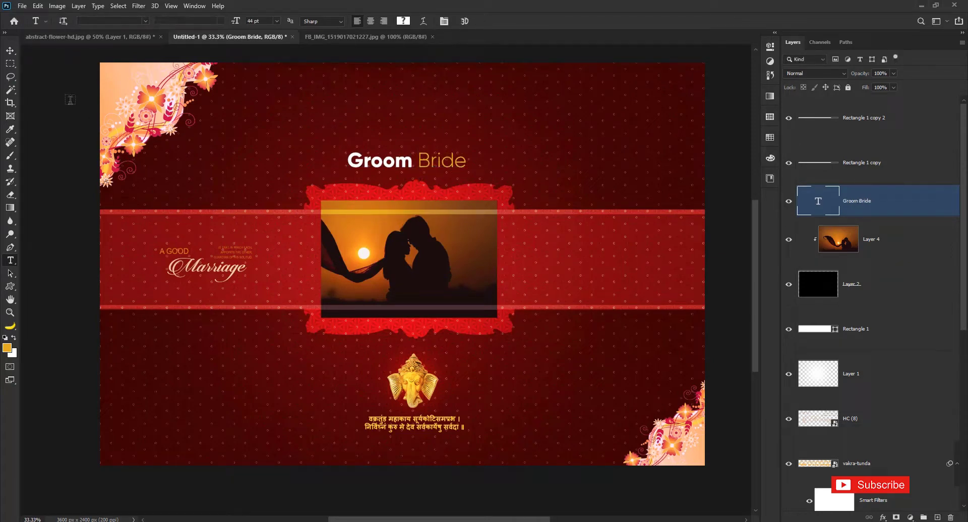
pyautogui.click(10, 52)
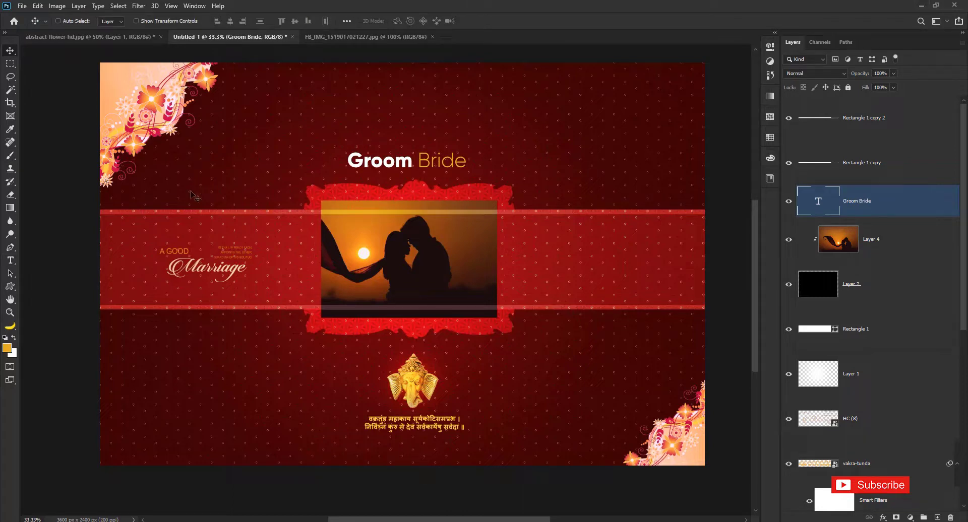
pyautogui.click(10, 260)
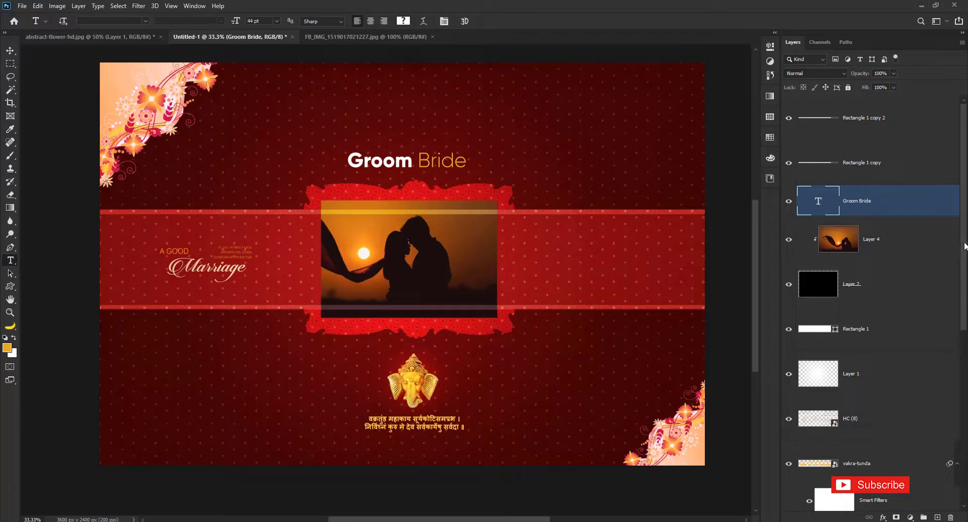
pyautogui.click(910, 240)
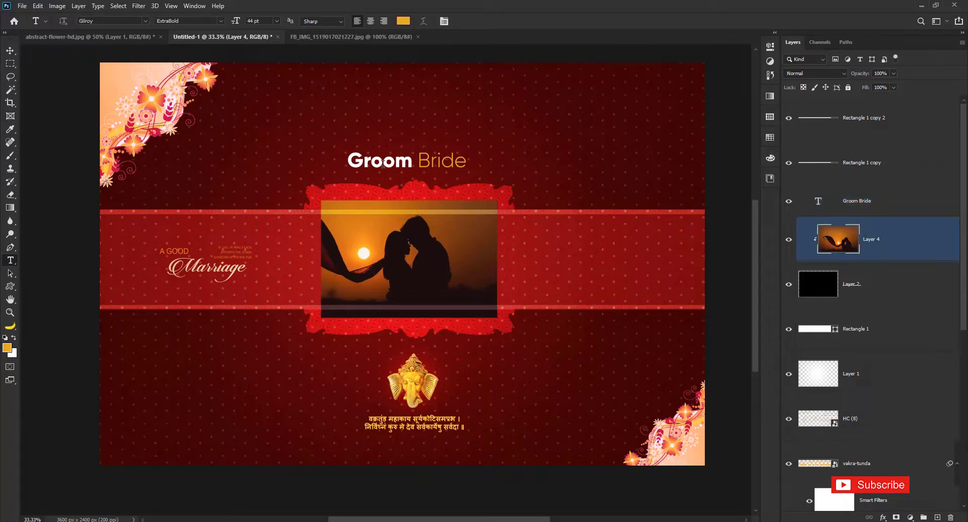
# Step: Add an '&' text layer, enlarged about threefold, between Groom and Bride
pyautogui.click(372, 129)
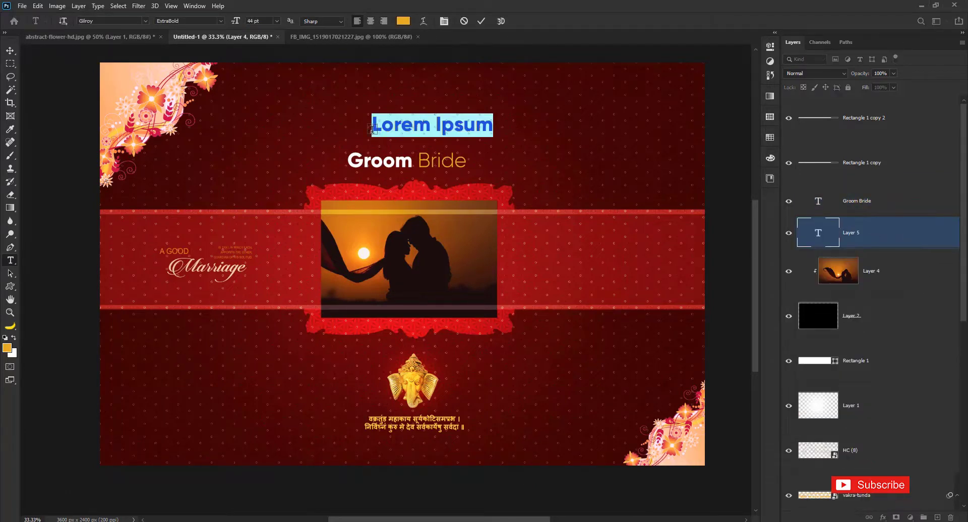
pyautogui.write('&')
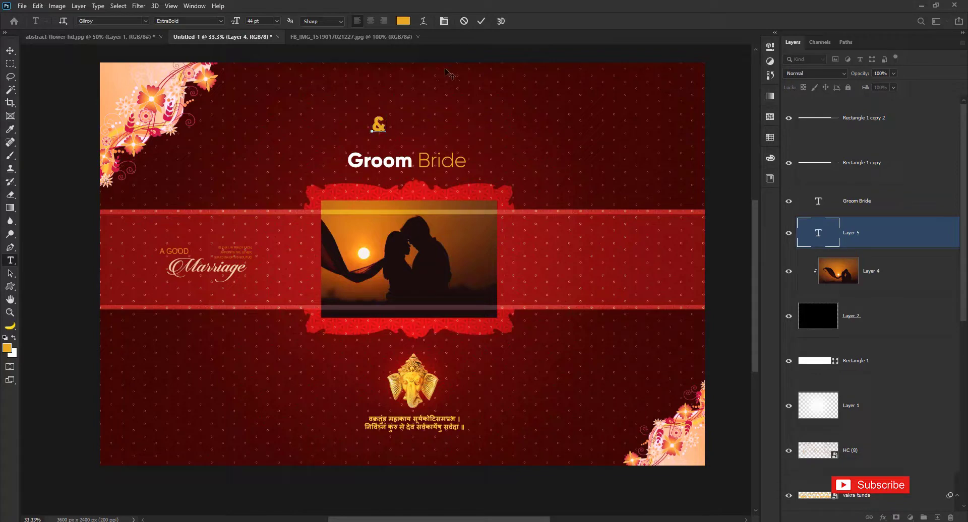
pyautogui.click(481, 21)
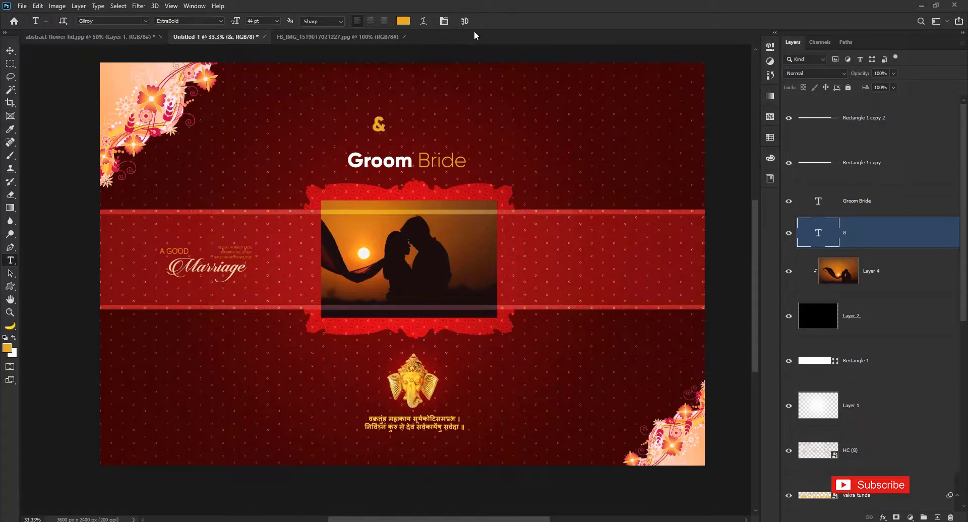
pyautogui.hotkey('ctrl', 't')
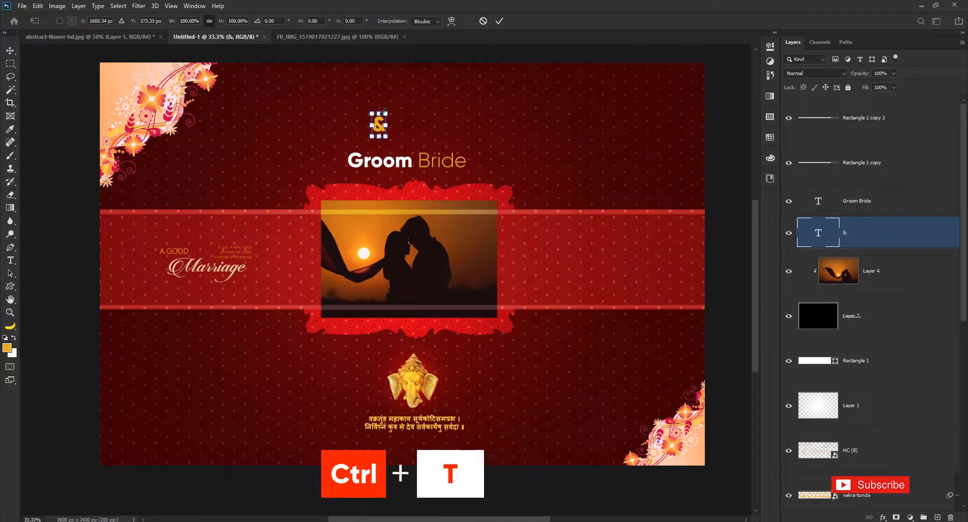
pyautogui.moveTo(385, 110); pyautogui.dragTo(418, 94)
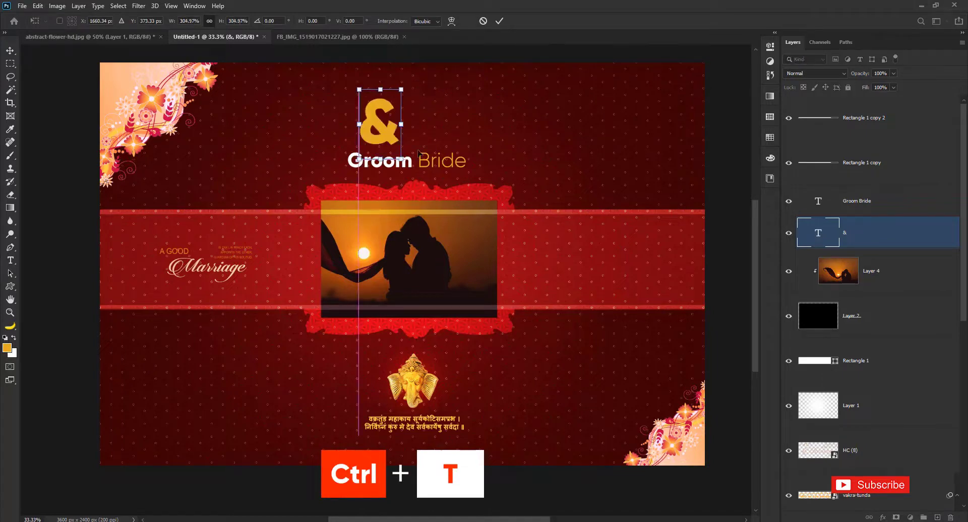
pyautogui.moveTo(391, 122); pyautogui.dragTo(430, 156)
pyautogui.click(500, 21)
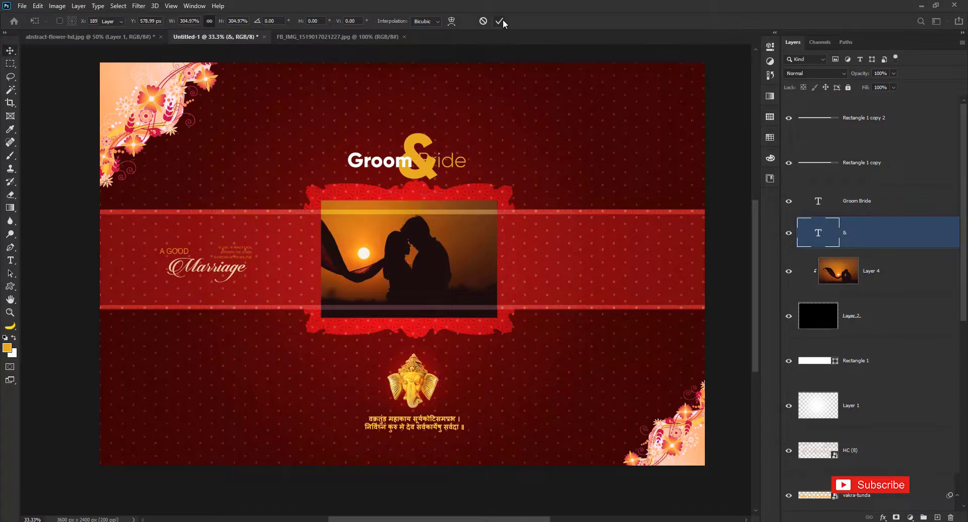
# Step: Fade the ampersand to 29% opacity, align it with the names, and close FB_IMG_1519017021227.jpg
pyautogui.moveTo(857, 77)
pyautogui.mouseDown()
pyautogui.moveTo(818, 77)
pyautogui.moveTo(820, 168)
pyautogui.mouseUp()
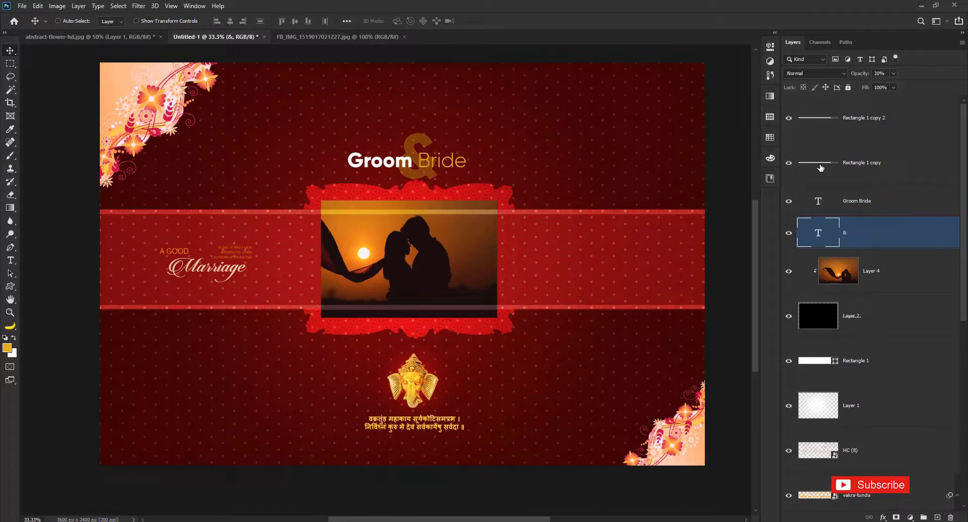
pyautogui.click(857, 200)
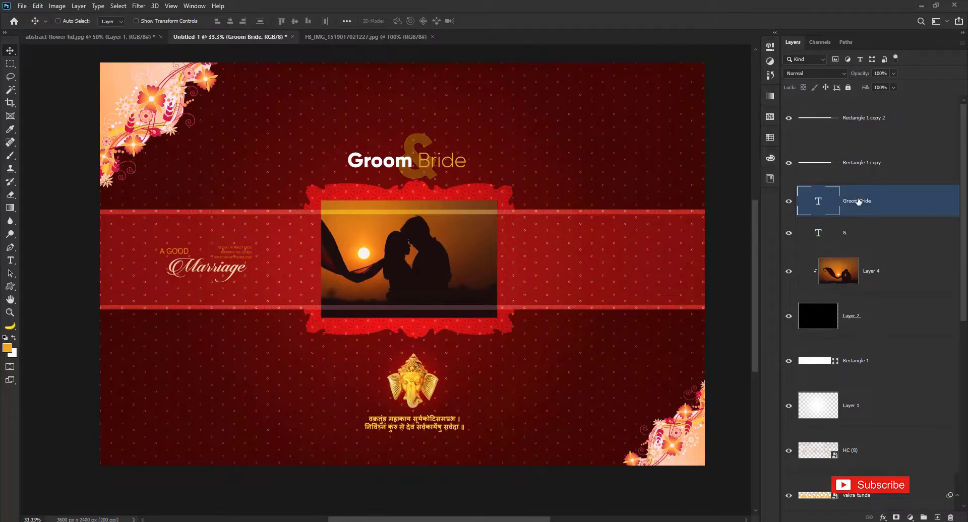
pyautogui.moveTo(454, 167); pyautogui.dragTo(455, 166)
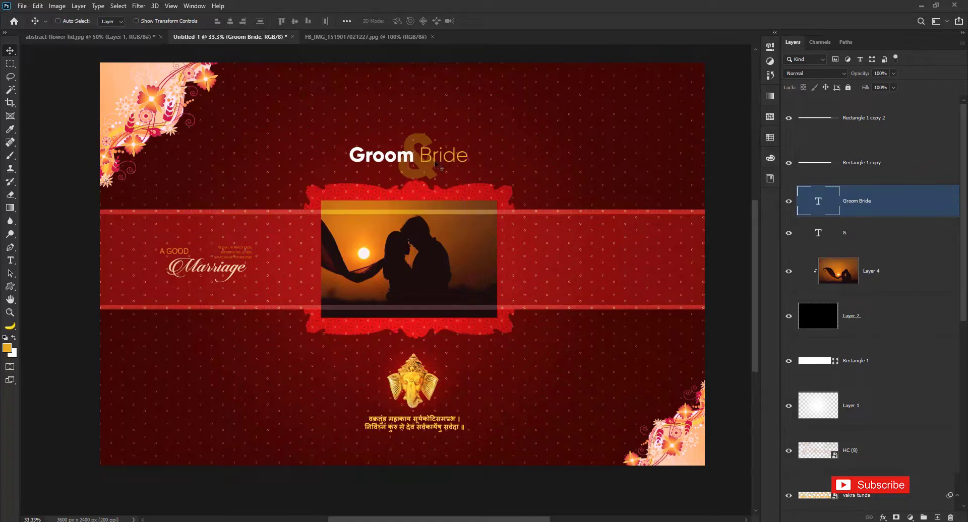
pyautogui.keyDown('shift'); pyautogui.click(867, 232); pyautogui.keyUp('shift')
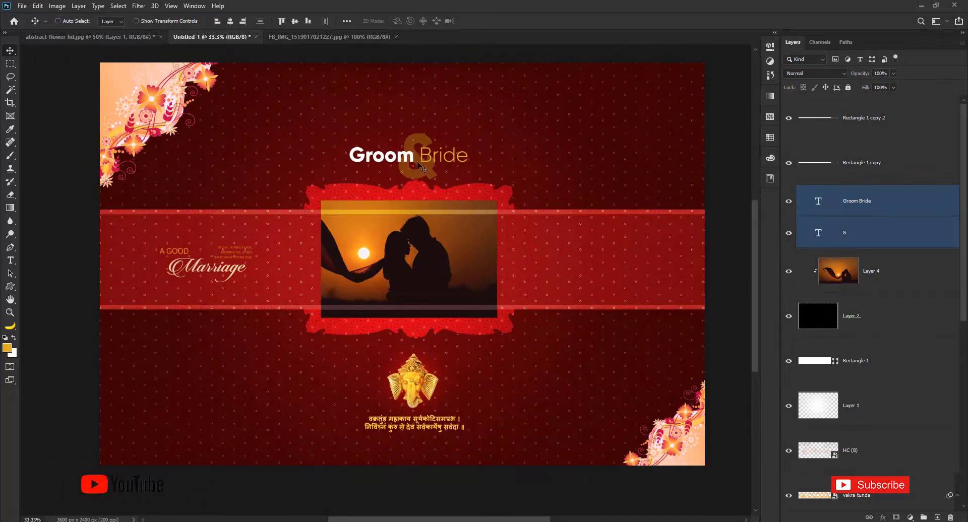
pyautogui.moveTo(416, 165); pyautogui.dragTo(410, 163)
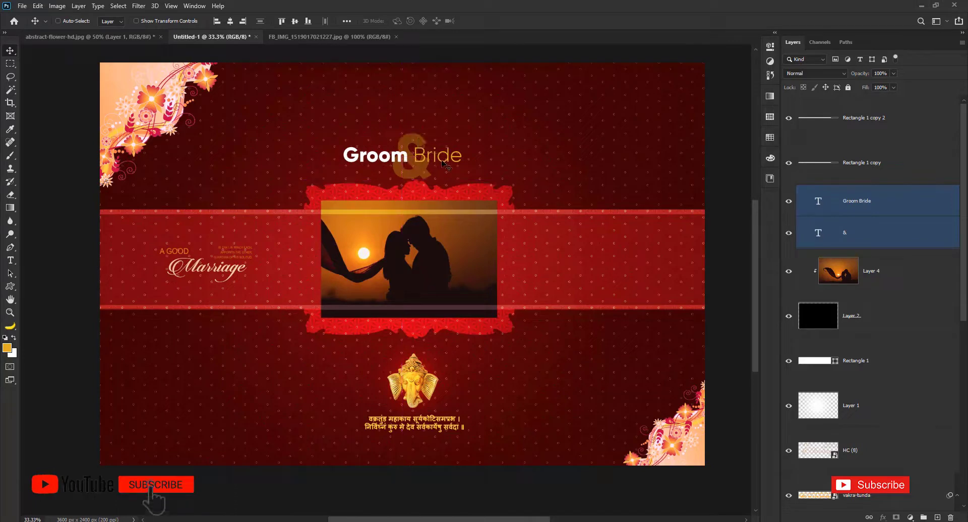
pyautogui.click(396, 37)
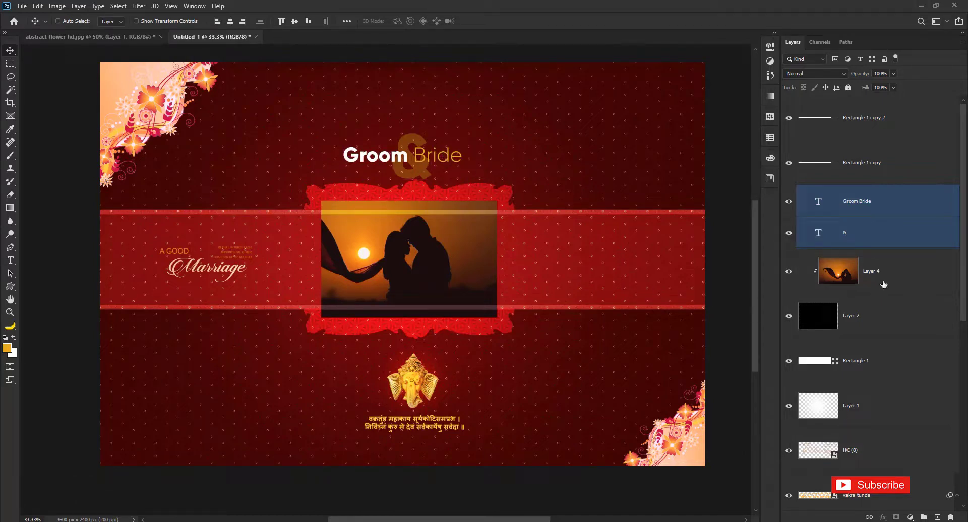
pyautogui.click(839, 292)
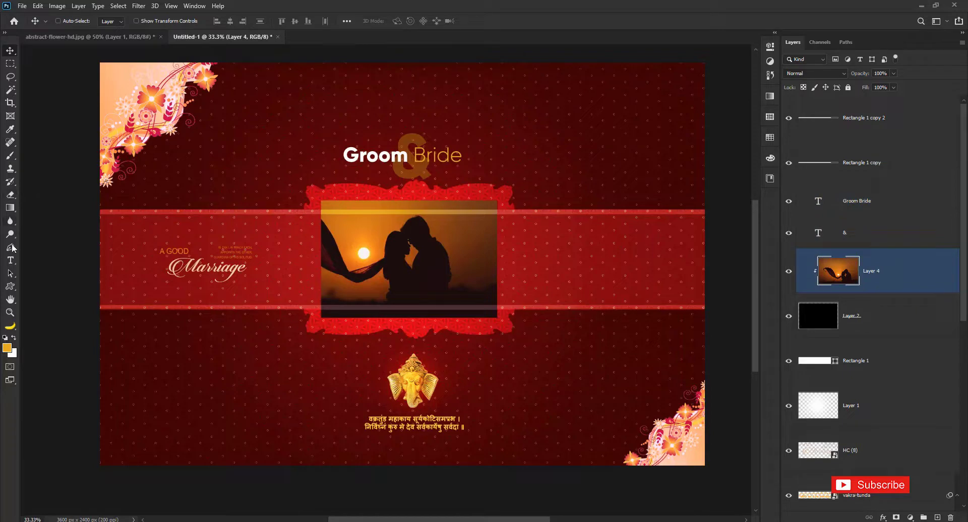
# Step: Type 'Your Logo Here' on the red band right of the photo and nudge it slightly left
pyautogui.click(11, 260)
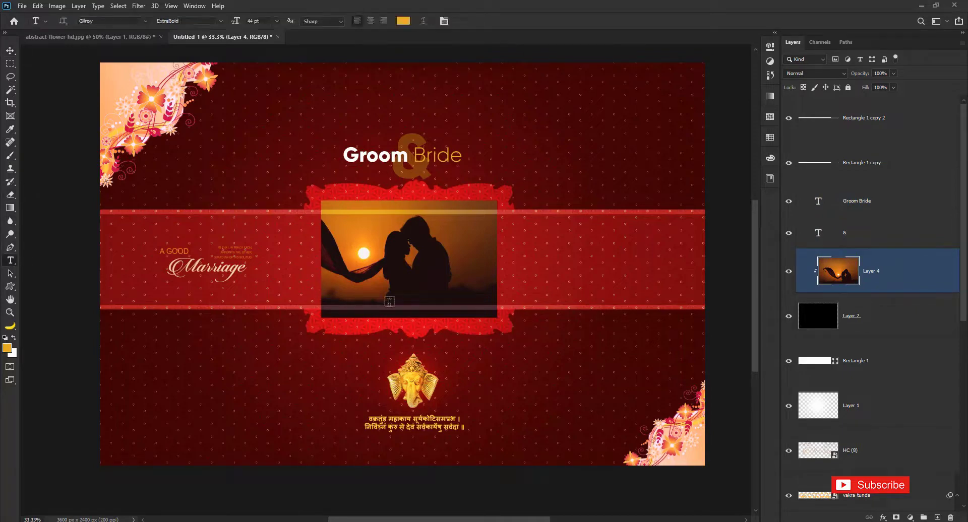
pyautogui.click(539, 261)
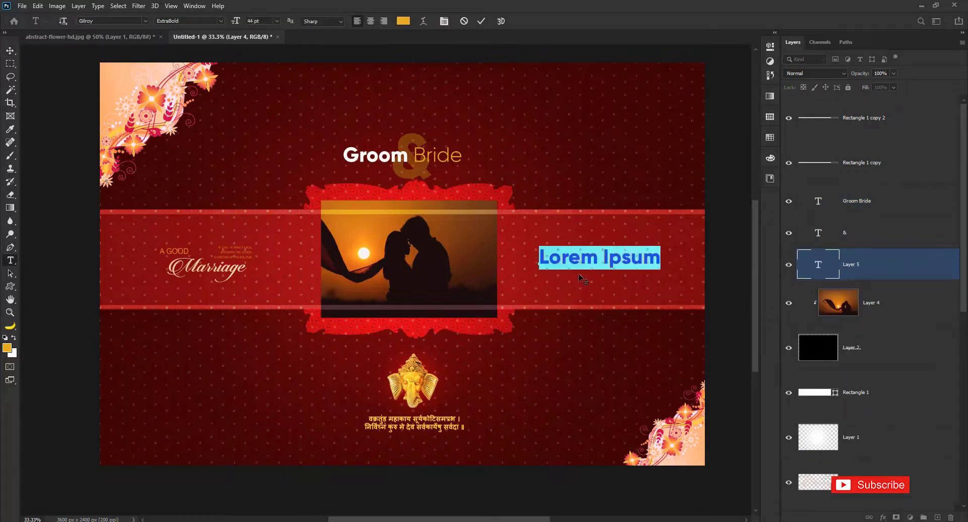
pyautogui.write('Your')
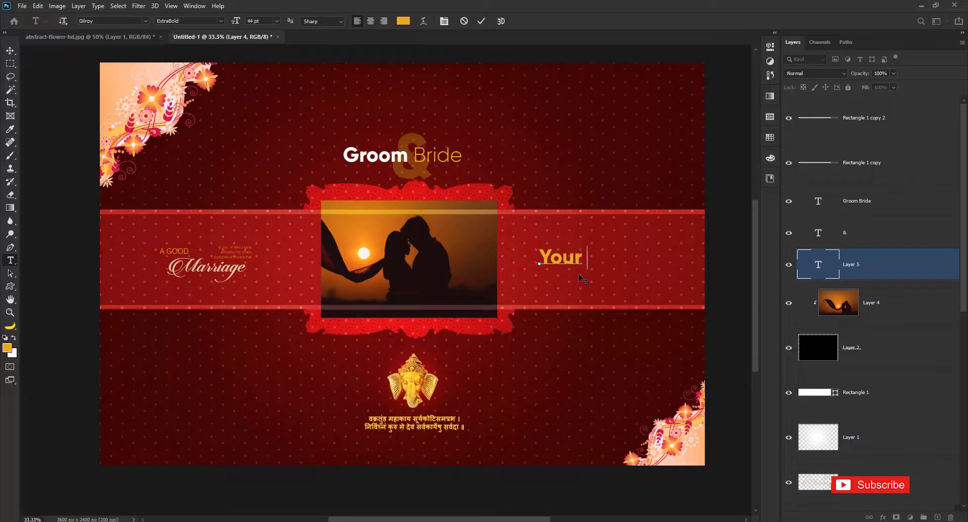
pyautogui.write(' Logo')
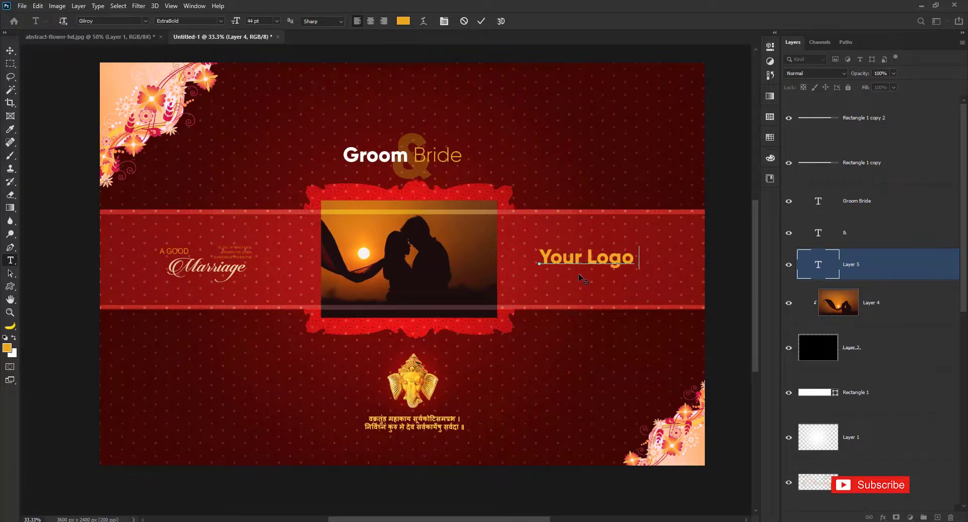
pyautogui.write(' Her')
pyautogui.write('e')
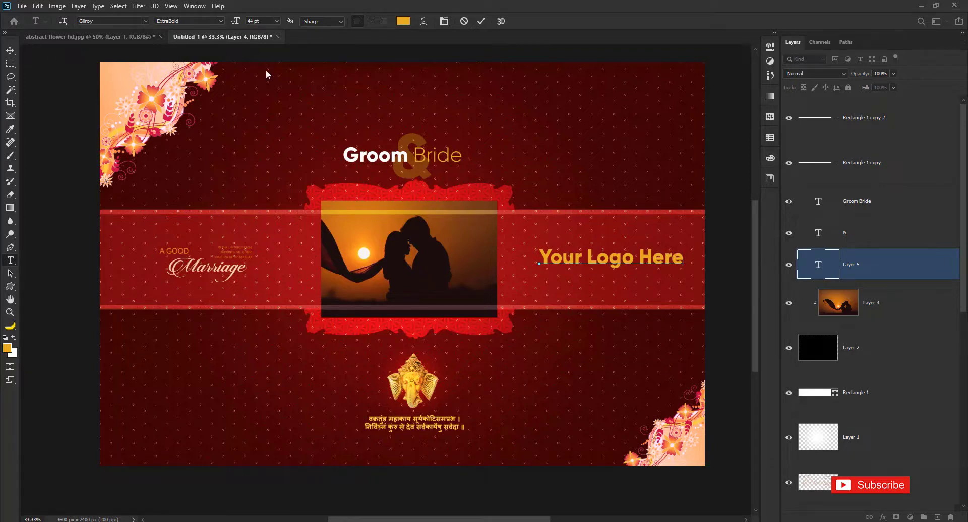
pyautogui.click(481, 21)
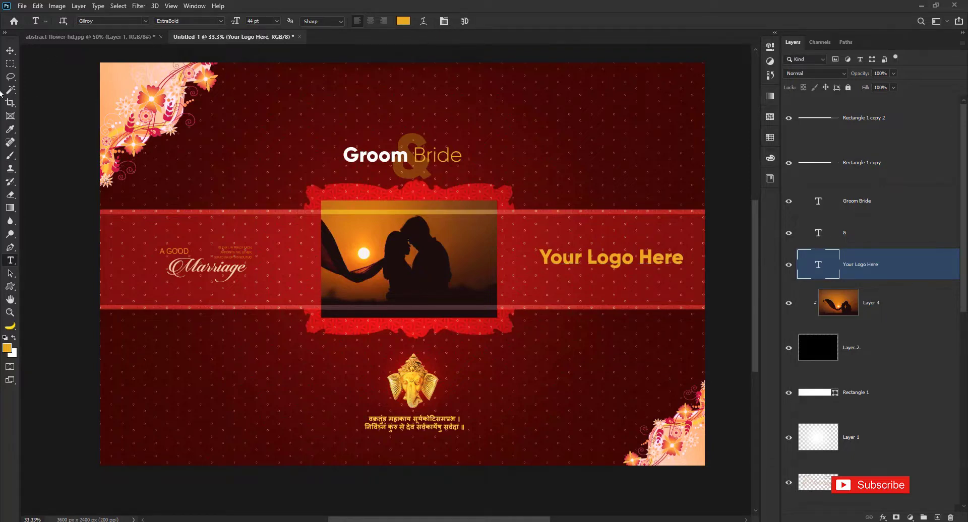
pyautogui.click(12, 49)
pyautogui.moveTo(629, 266); pyautogui.dragTo(621, 267)
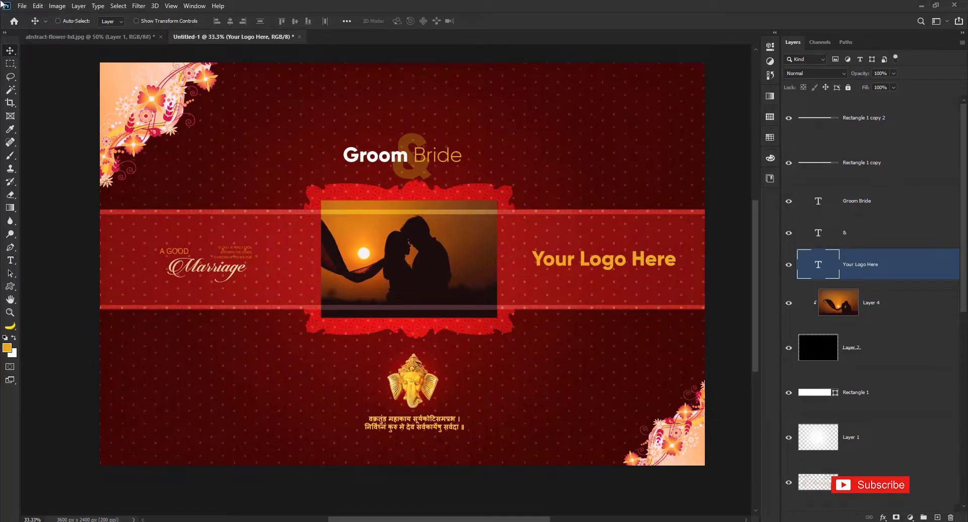
# Step: Save the card to the Desktop as a JPEG named '02'
pyautogui.click(22, 7)
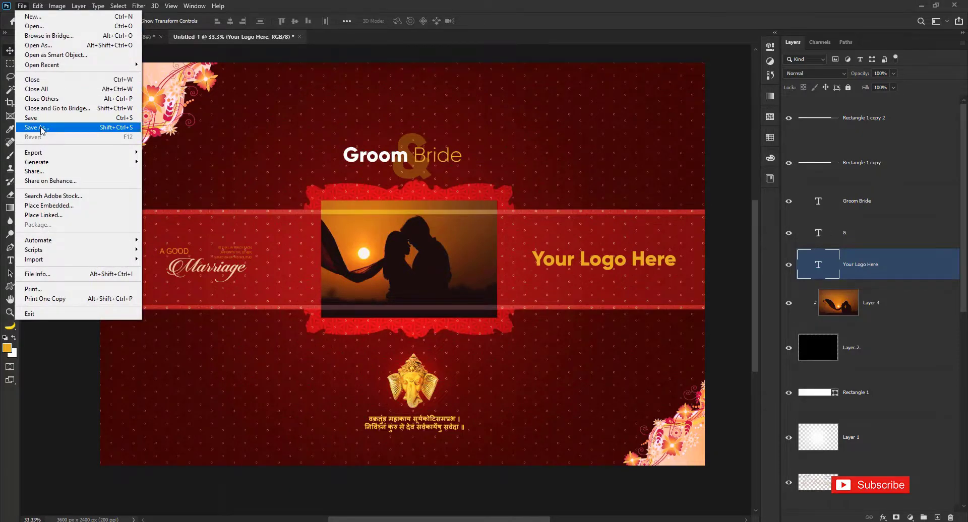
pyautogui.click(41, 128)
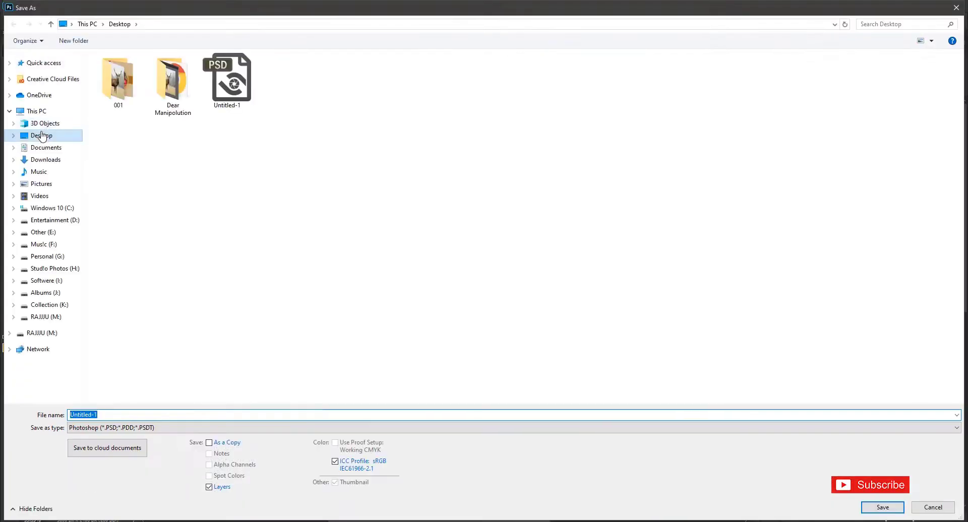
pyautogui.click(42, 138)
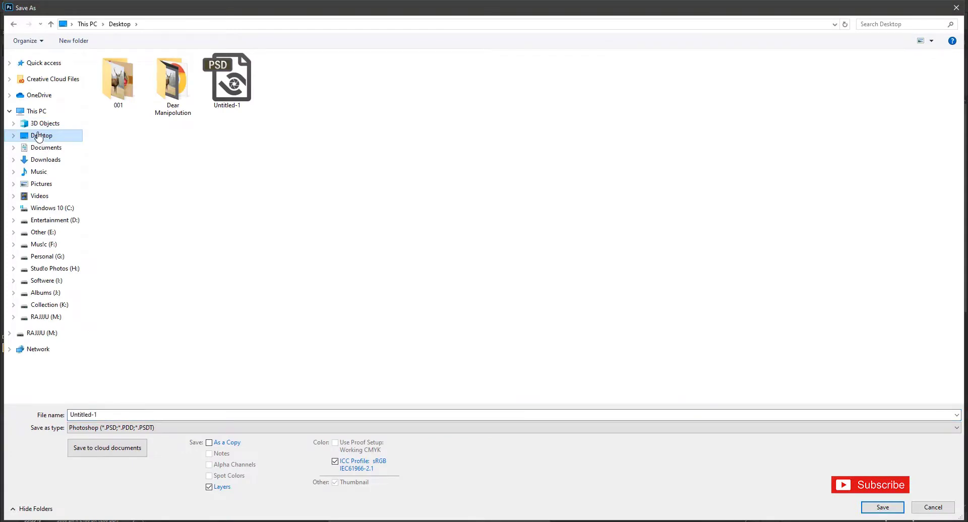
pyautogui.doubleClick(105, 414)
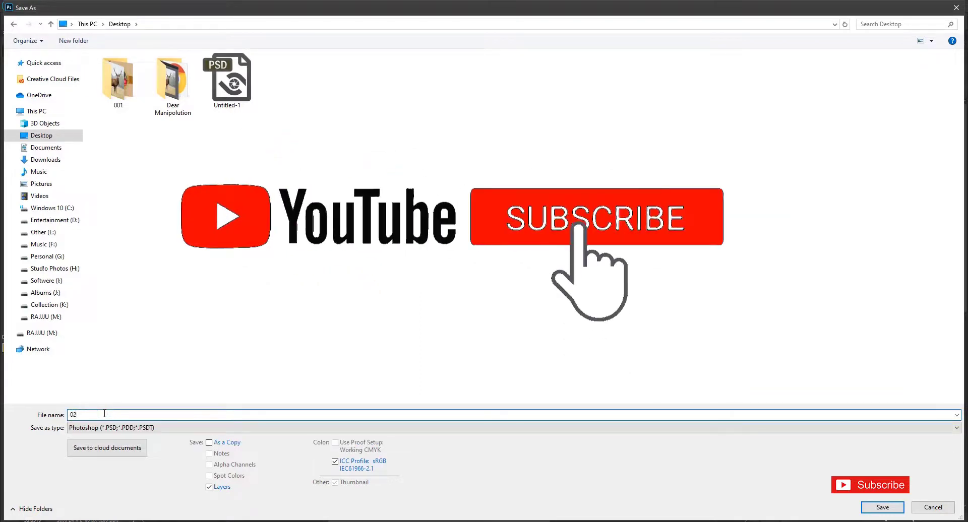
pyautogui.click(114, 428)
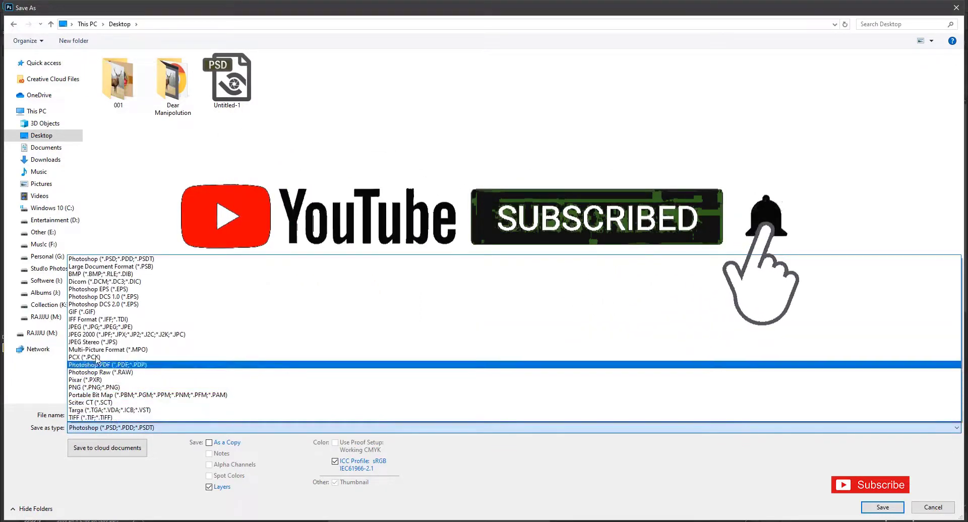
pyautogui.click(89, 327)
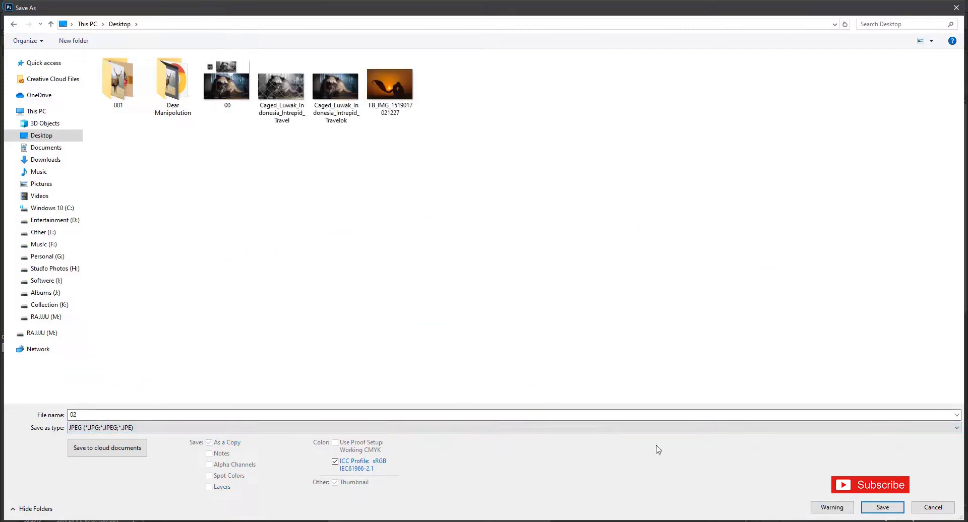
pyautogui.click(882, 508)
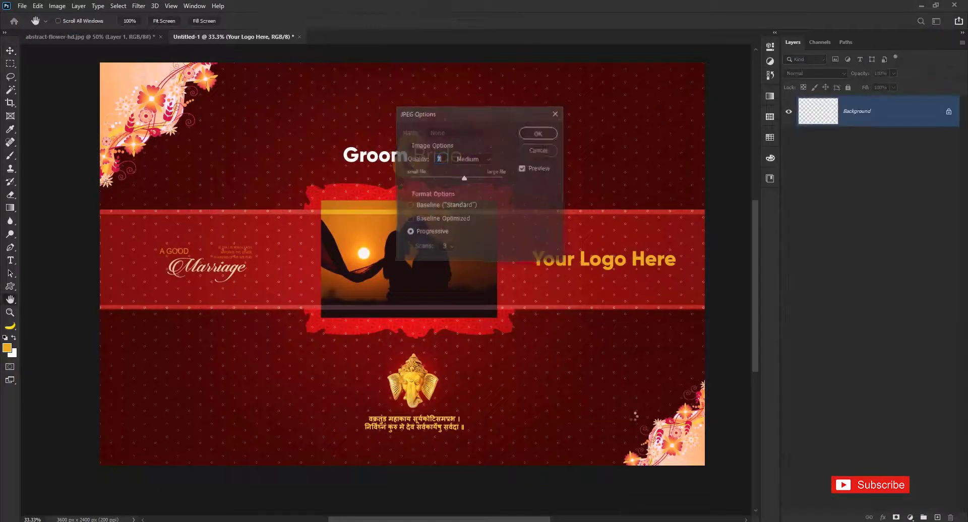
pyautogui.click(553, 134)
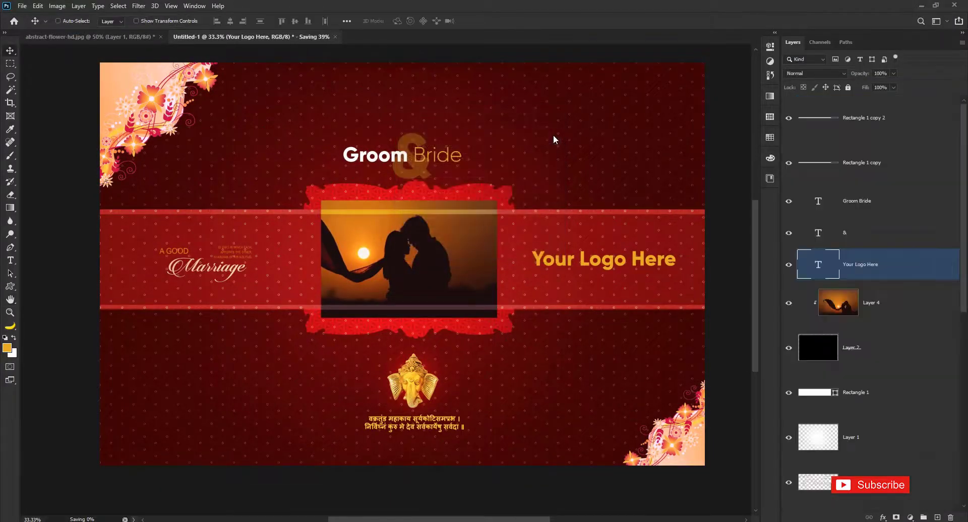